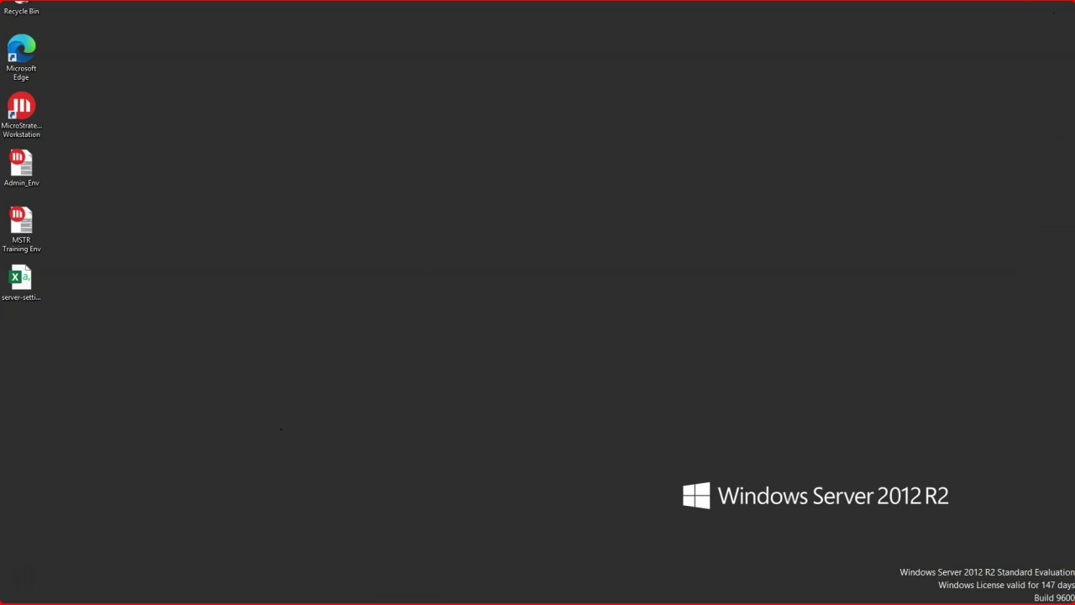
- Find the Developer application from the Start screen and run it as administrator
key("super")
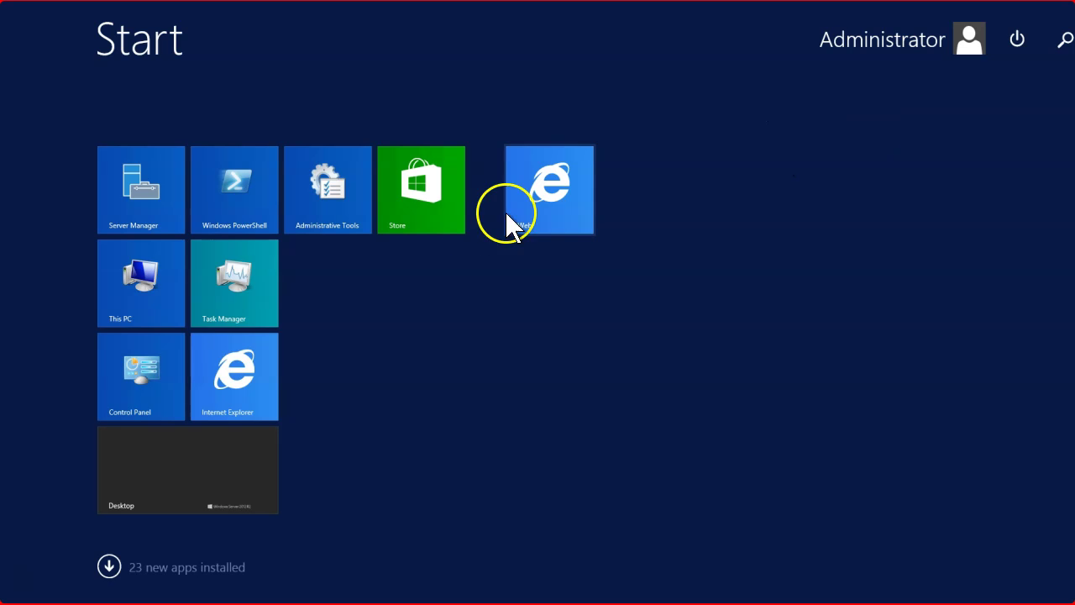
type("developer")
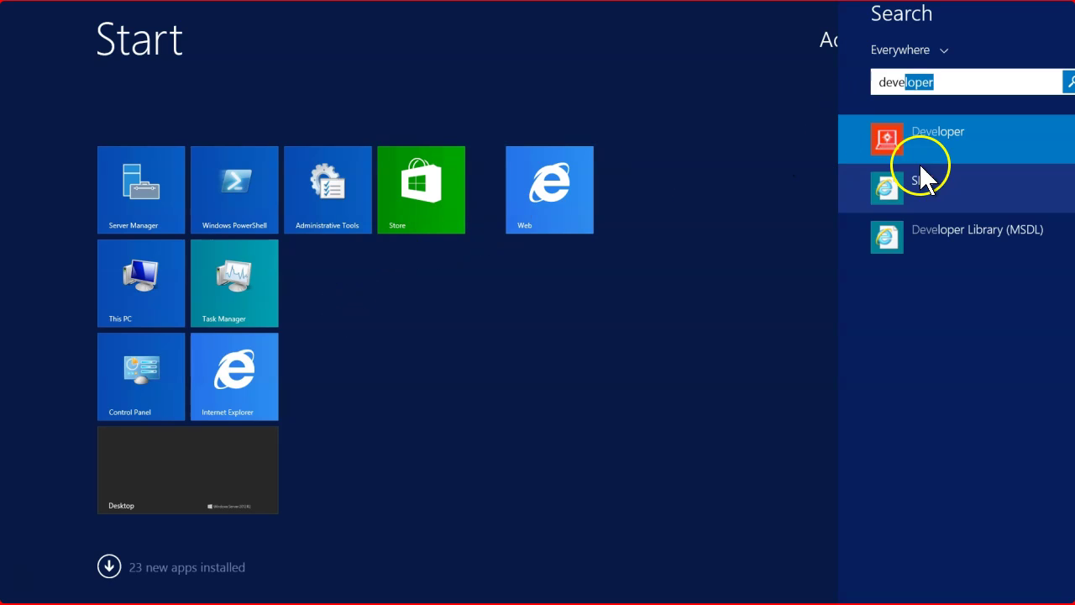
right_click(939, 147)
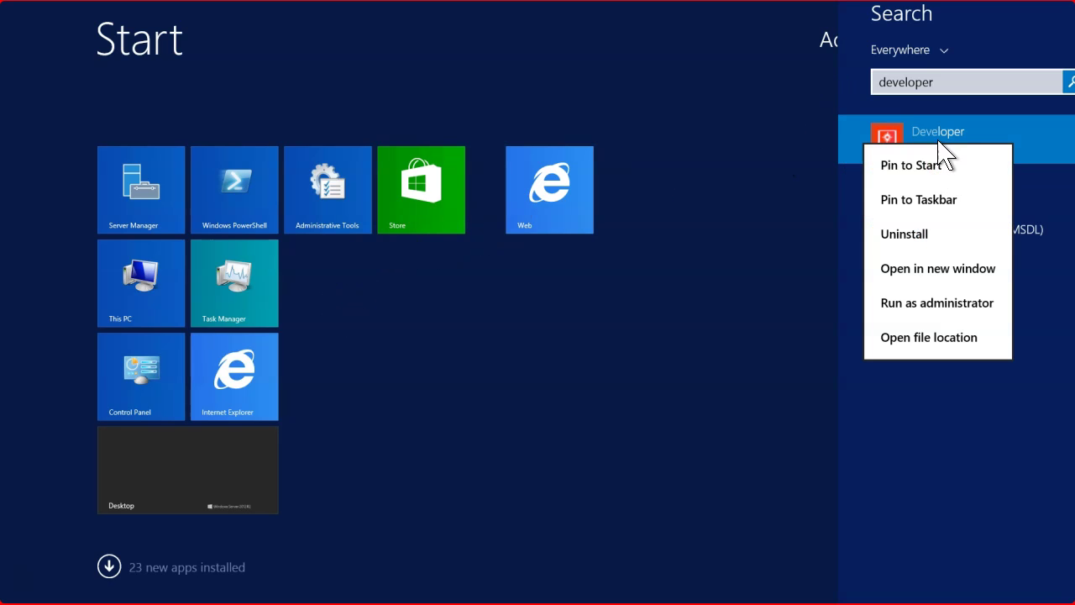
left_click(928, 305)
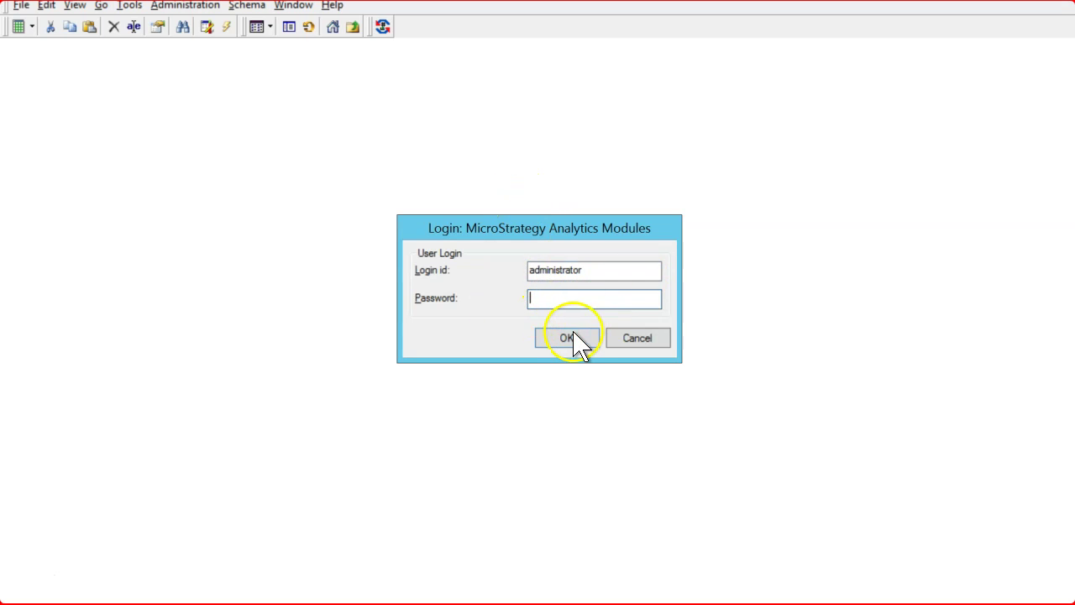
- Log in to the MicroStrategy Analytics Modules project source with the administrator login and a blank password, and dismiss the activation notice
left_click(568, 337)
left_click(462, 140)
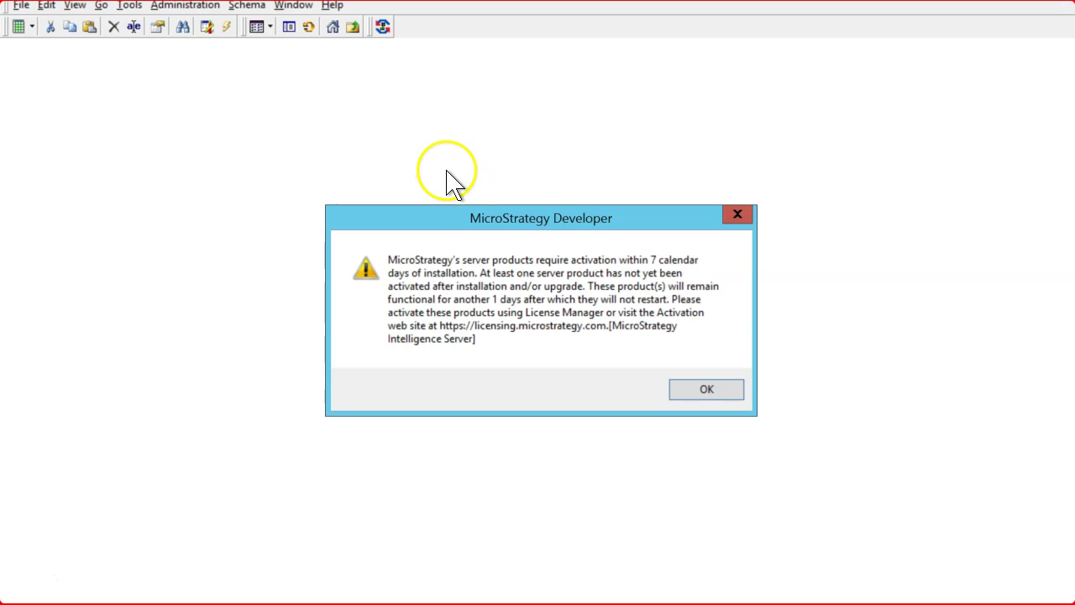
left_click(691, 391)
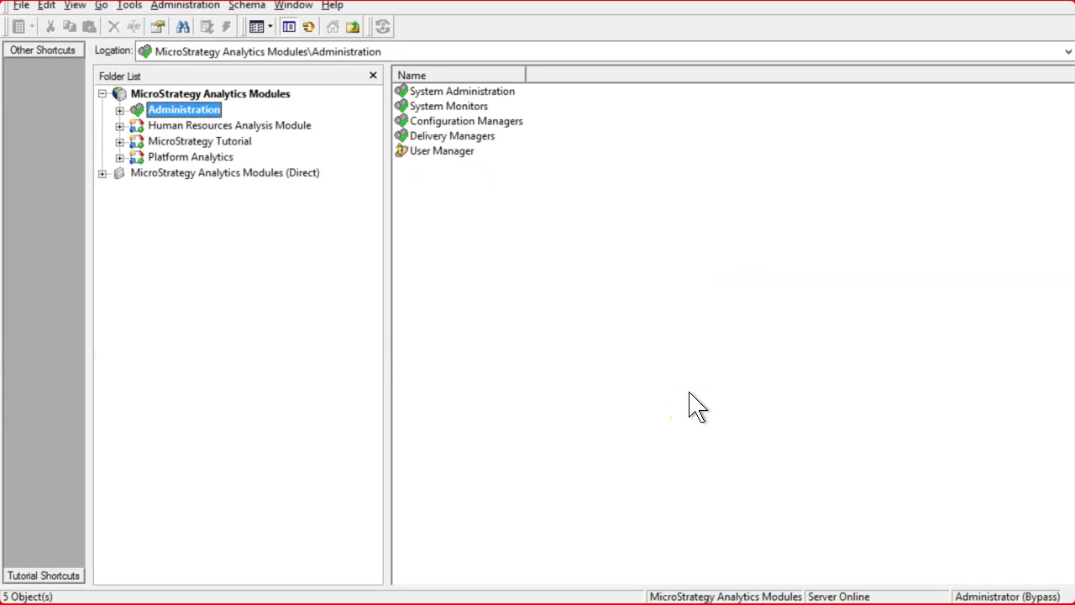
- Open the Schedules list within Administration's Configuration Managers and widen its Name column
left_click(177, 95)
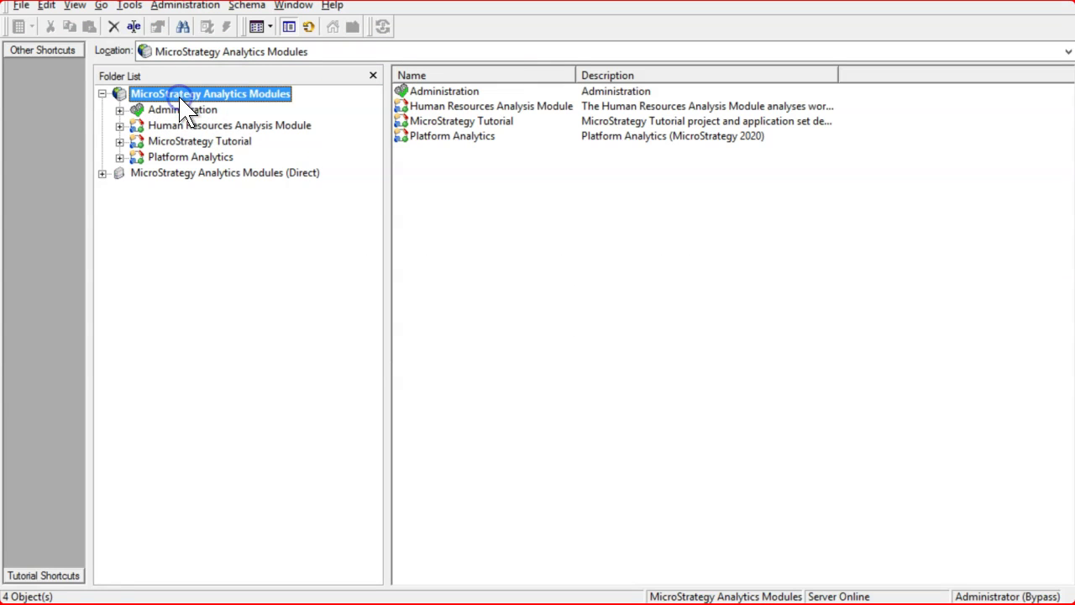
left_click(102, 94)
left_click(102, 93)
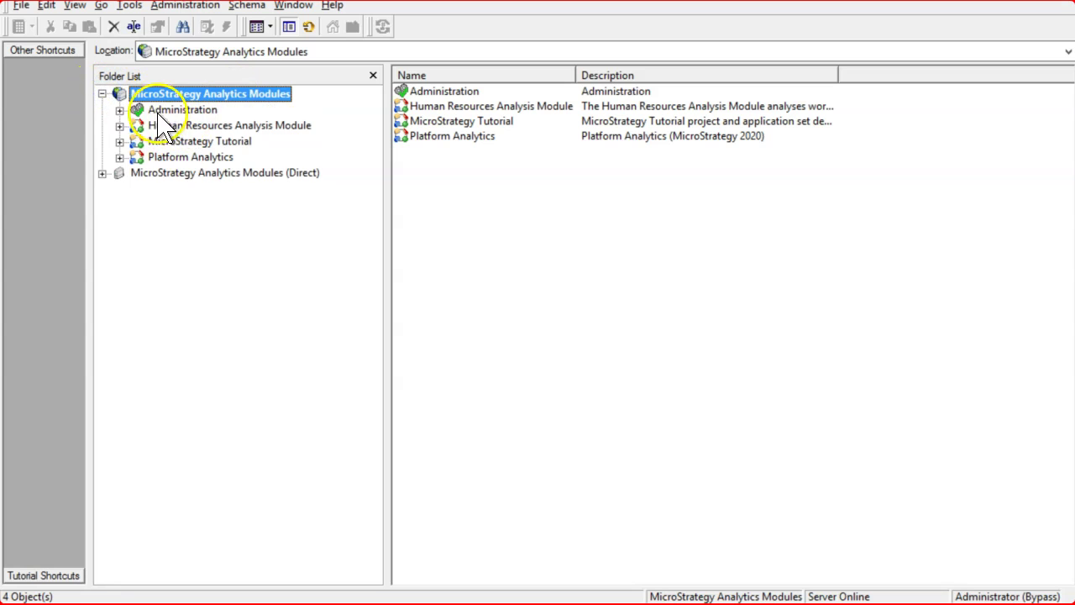
left_click(119, 110)
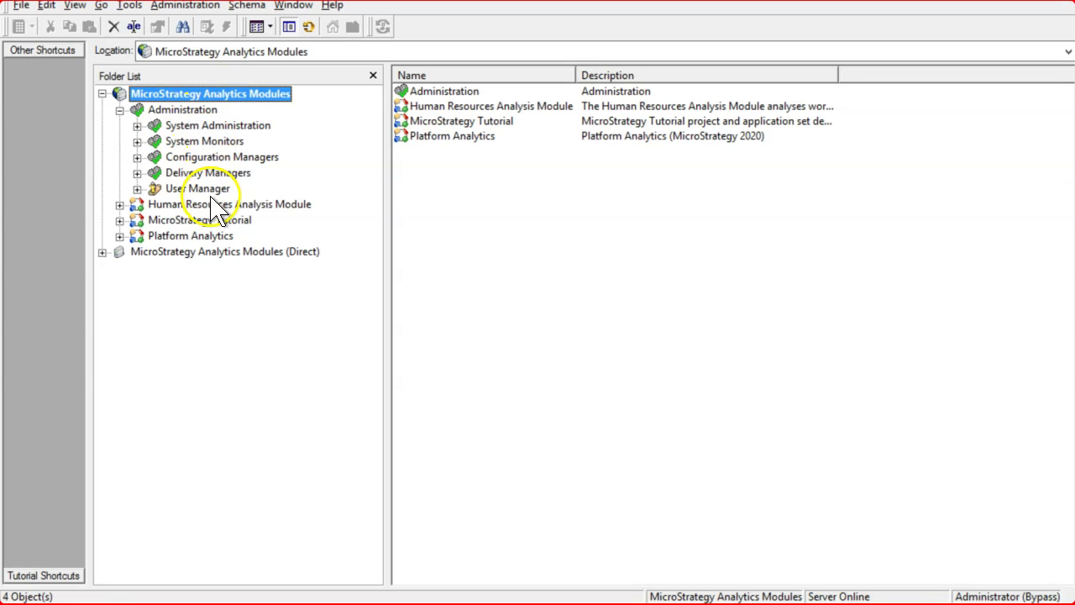
left_click(137, 157)
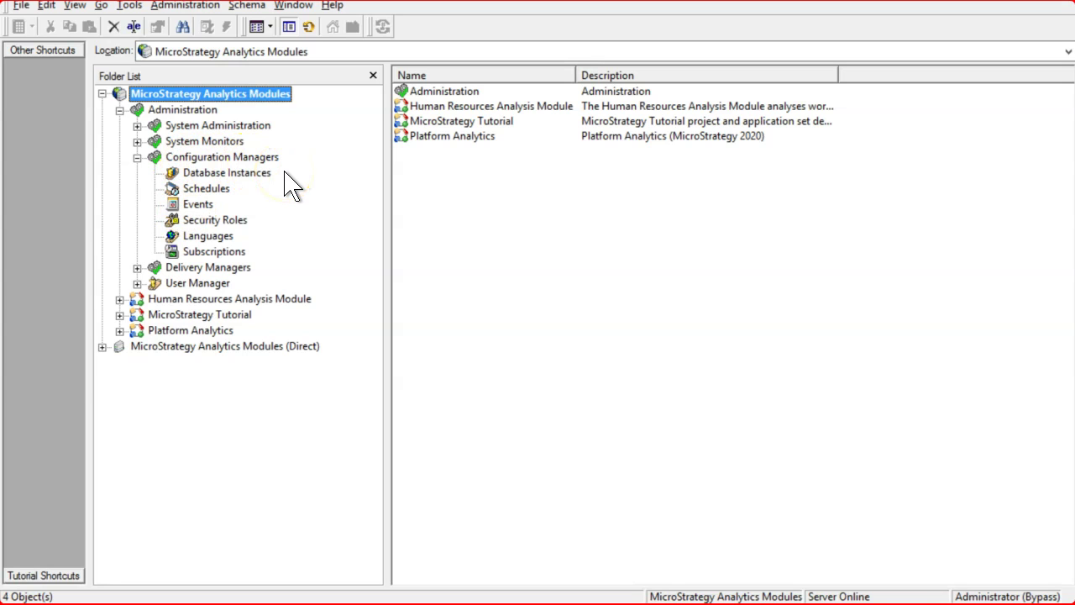
left_click(212, 181)
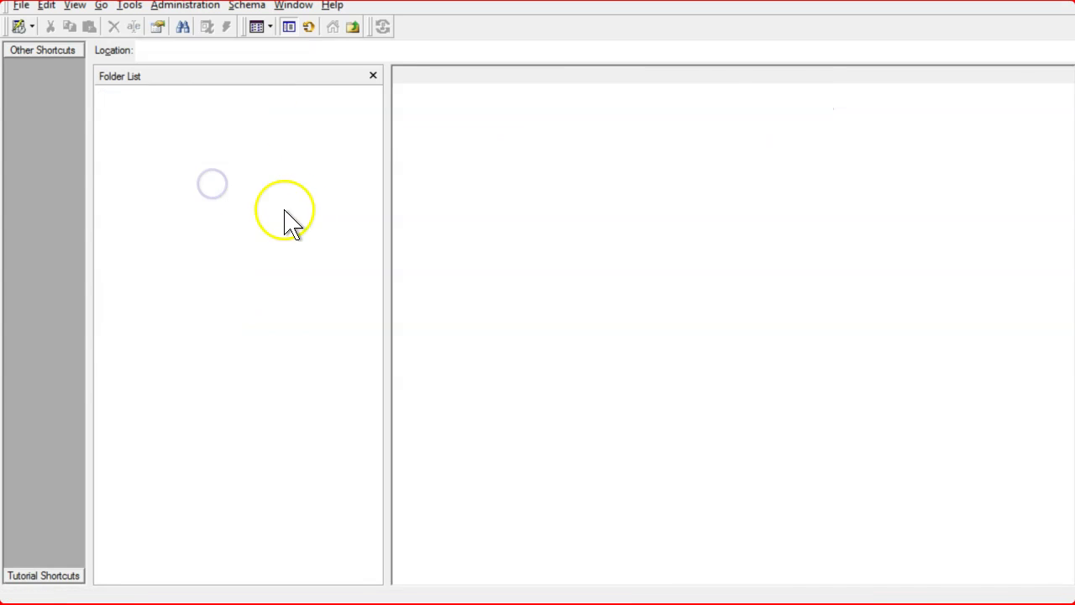
left_click_drag(566, 77, 593, 72)
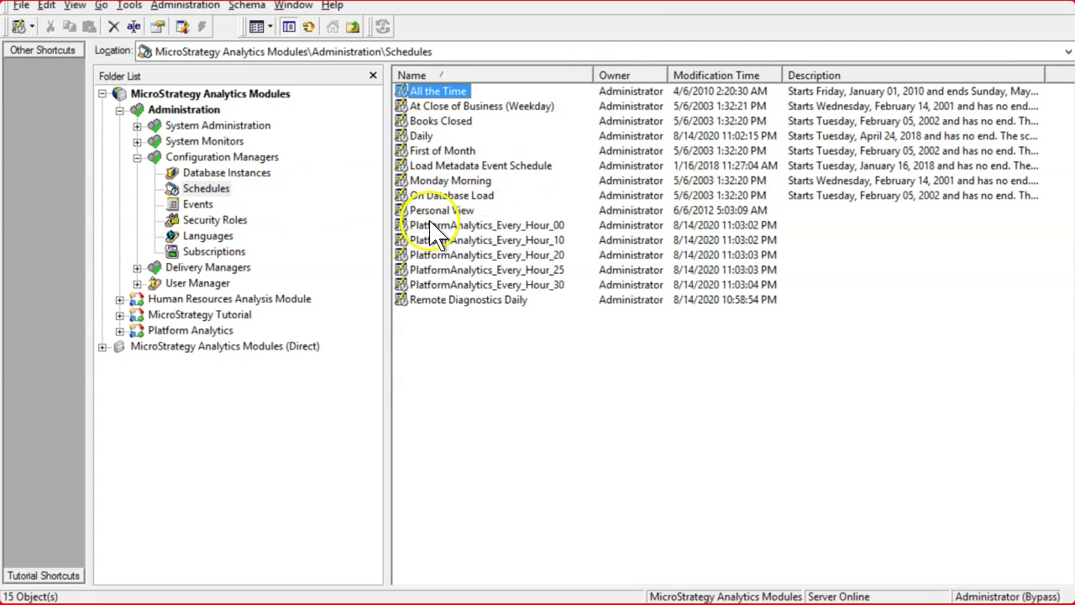
left_click(463, 400)
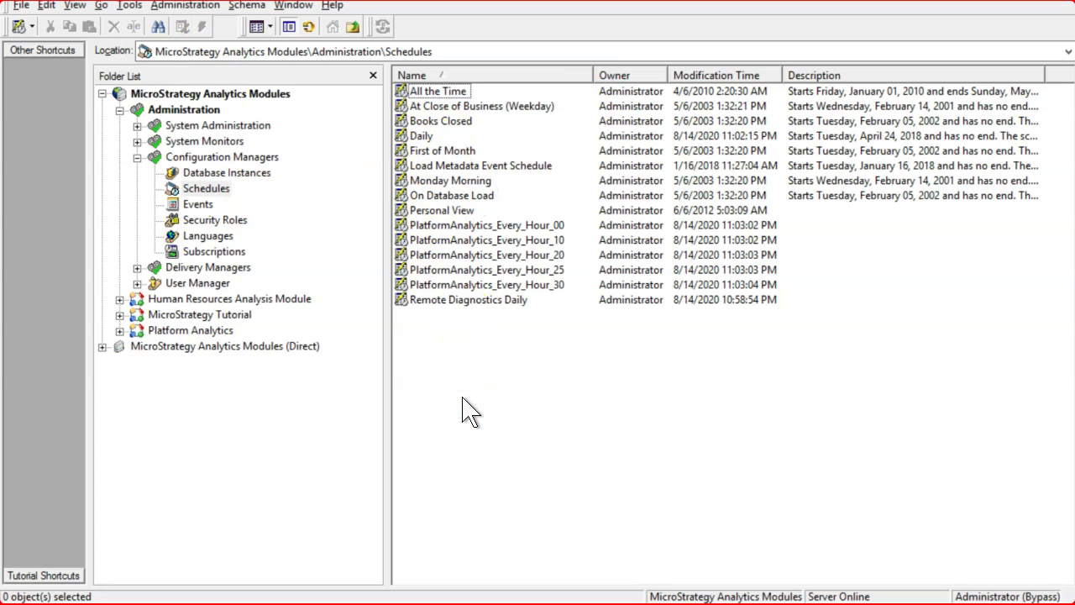
left_click(463, 377)
left_click(462, 374)
left_click(467, 354)
right_click(468, 353)
left_click(427, 352)
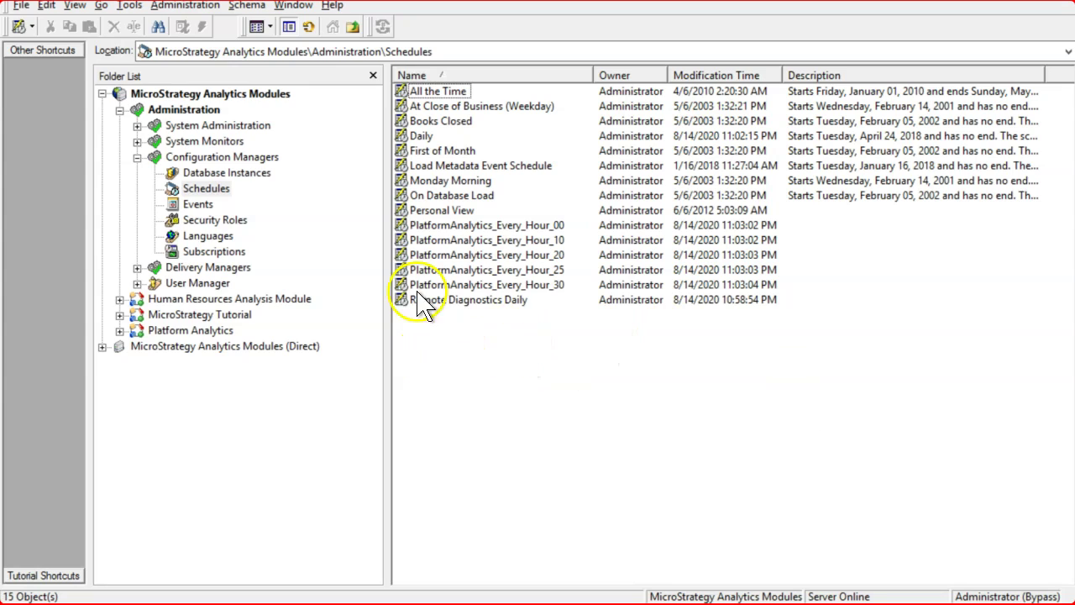
right_click(492, 366)
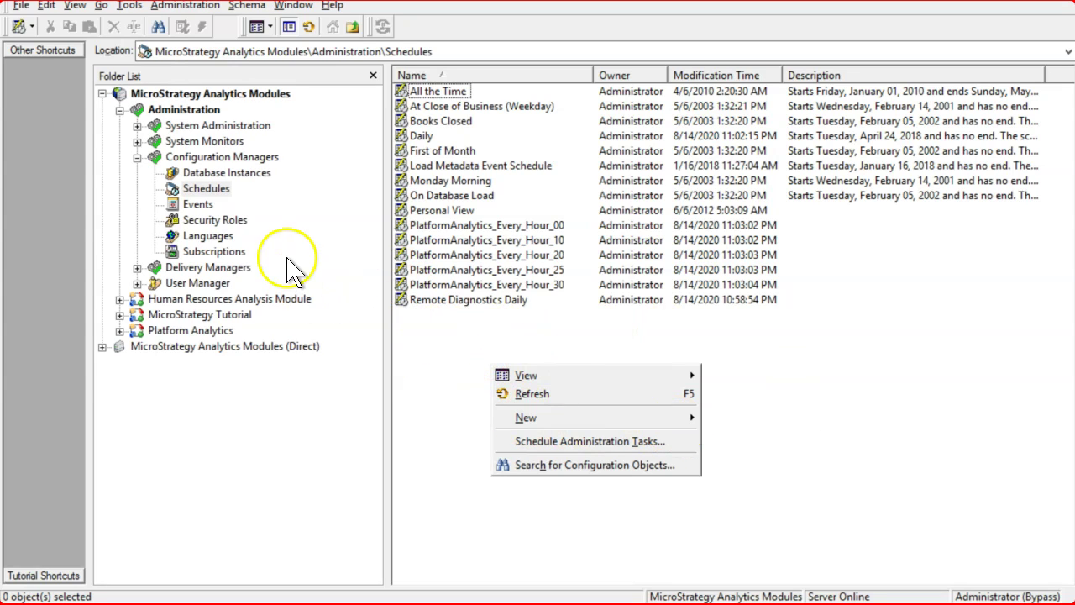
- Start creating a new schedule in the Schedules folder and continue past the wizard's welcome page
left_click(205, 190)
right_click(204, 190)
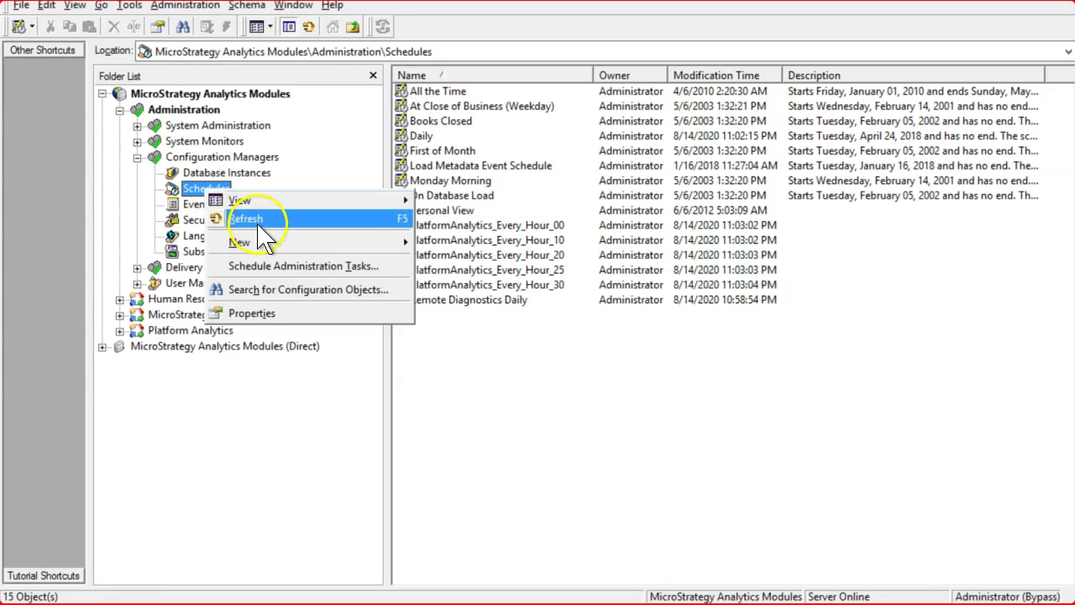
mouse_move(372, 241)
left_click(458, 242)
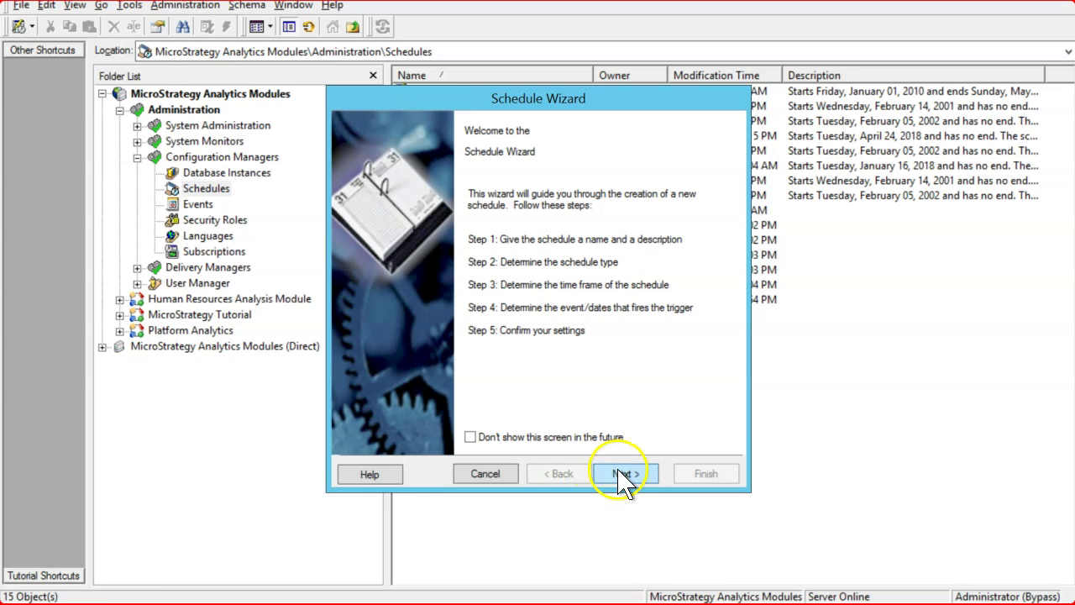
left_click(625, 475)
- Name the new schedule Platform_Analytics_refresh_every_15min and continue to the schedule type
left_click_drag(473, 237, 307, 234)
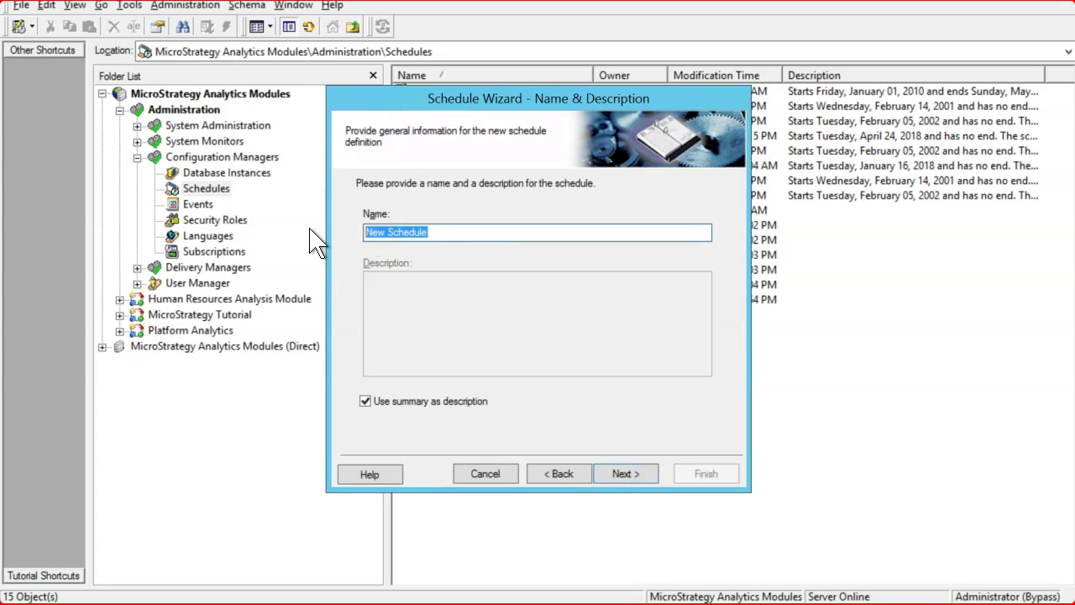
type("Platform_Analytic")
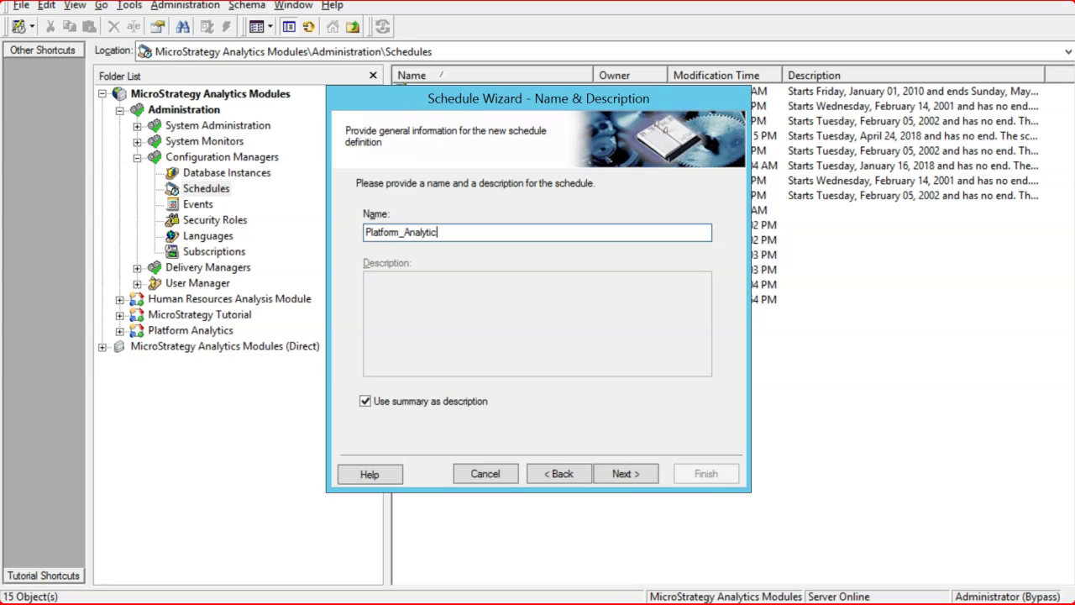
type("sh_every_15min")
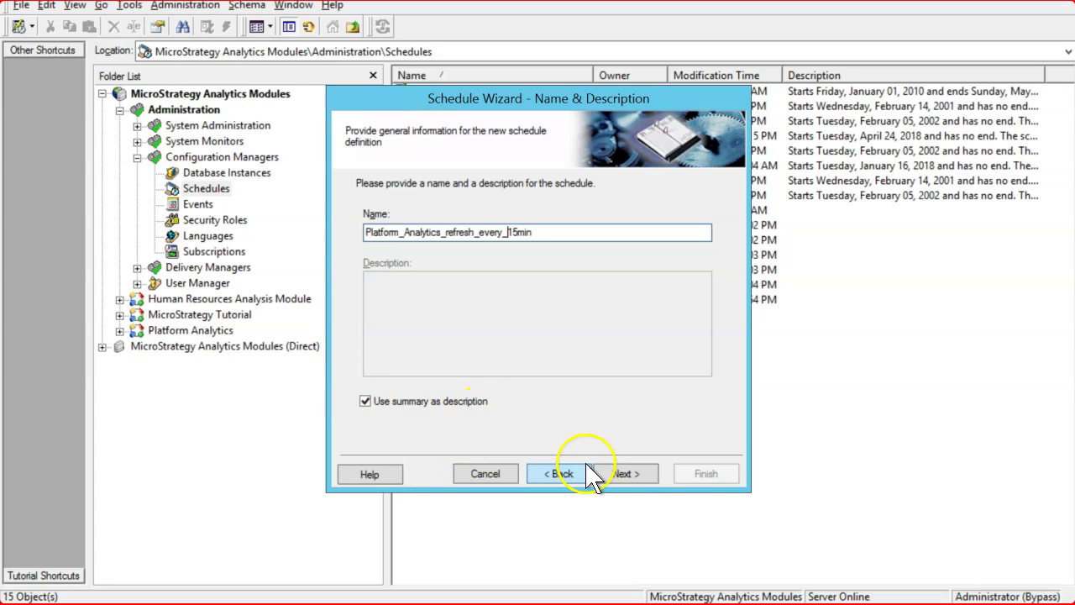
left_click(645, 475)
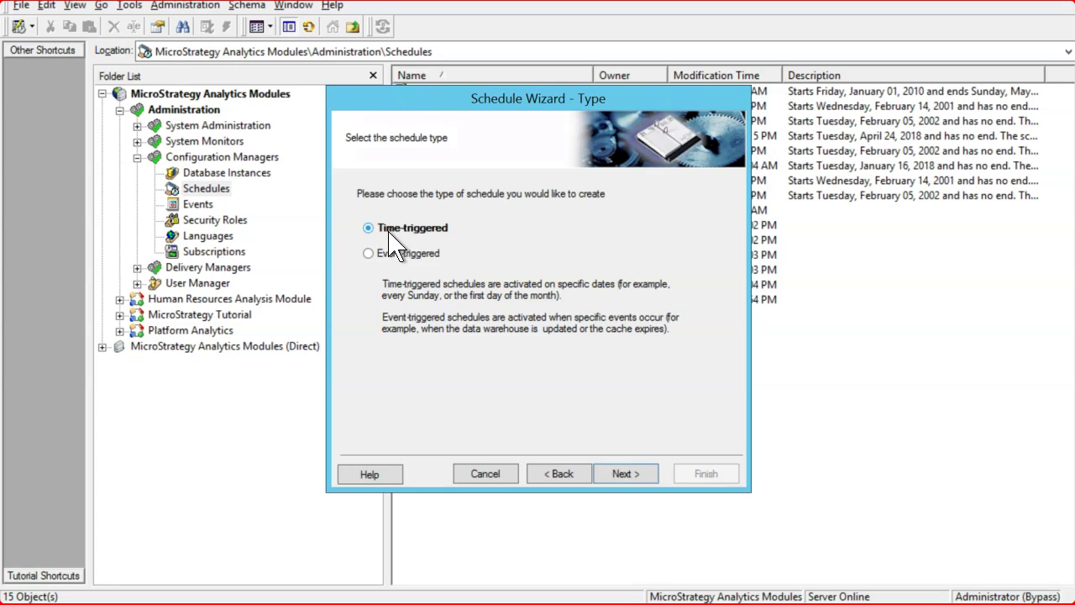
left_click(373, 253)
left_click(640, 475)
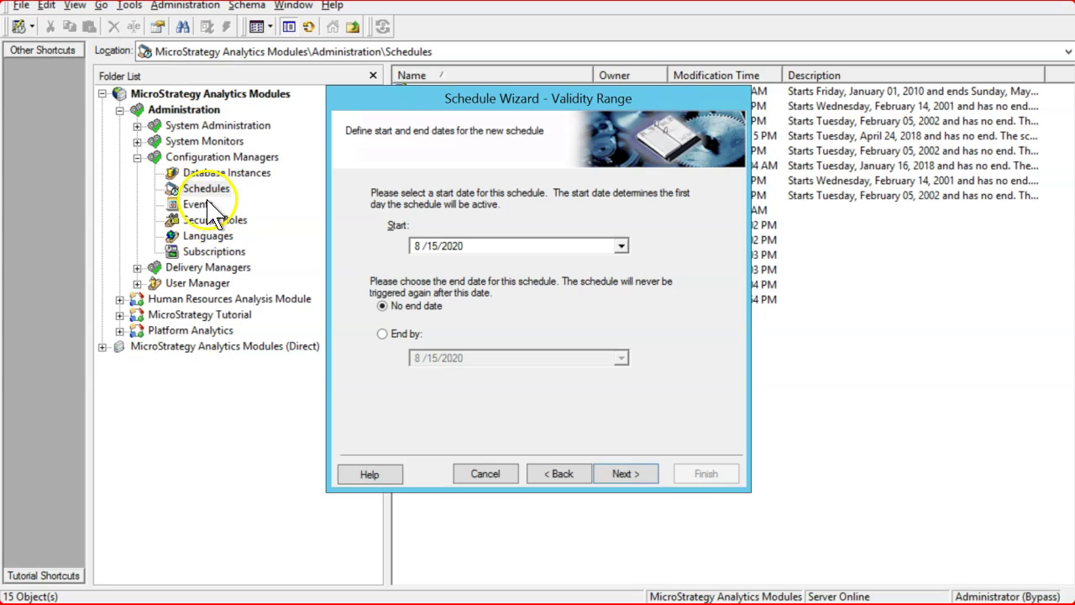
left_click(561, 474)
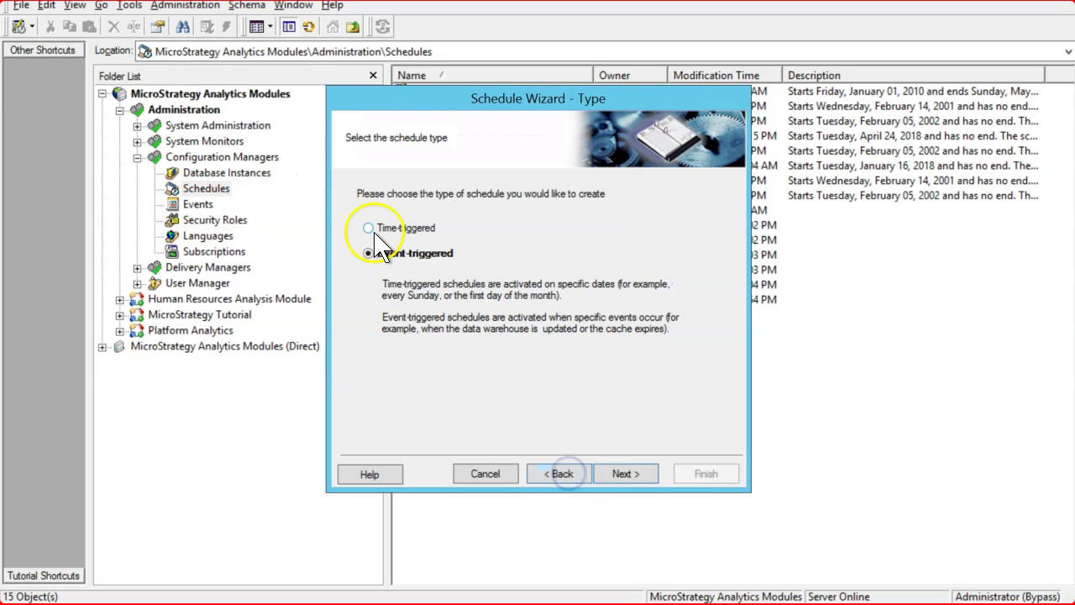
- Make the schedule time-triggered and accept the start date 8/15/2020 with no end date
left_click(374, 230)
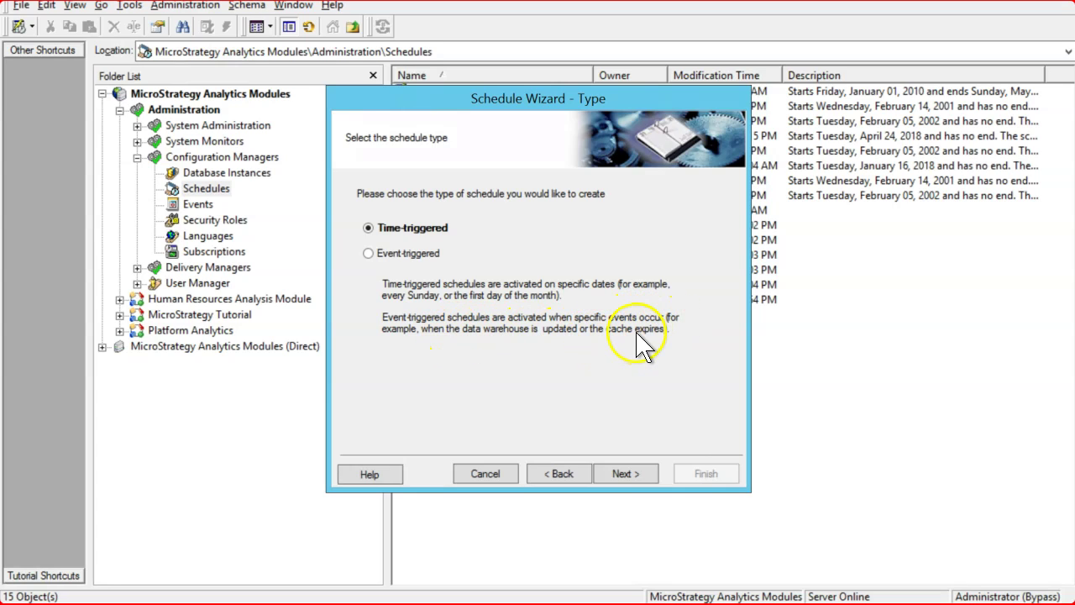
left_click(625, 474)
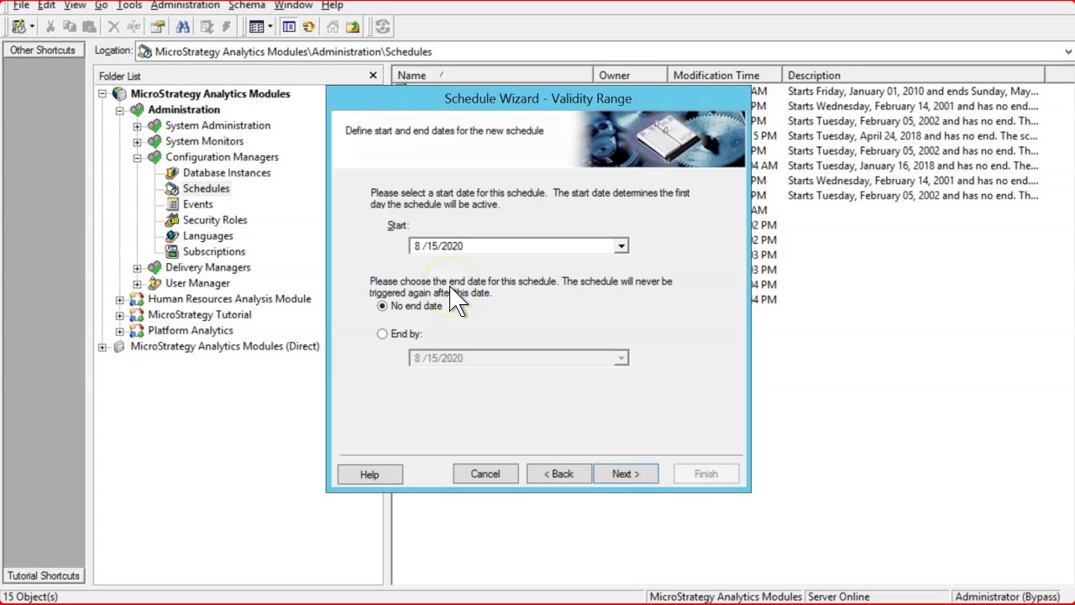
left_click(628, 474)
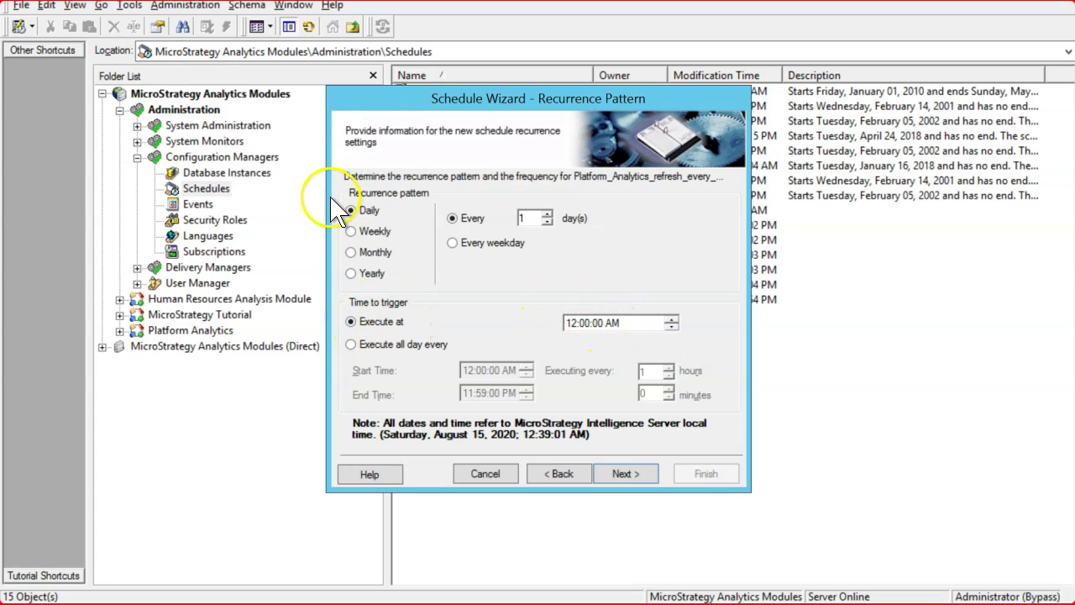
- Preview the occurrences of the daily 12:00:00 AM recurrence, then return to the recurrence settings
left_click(639, 471)
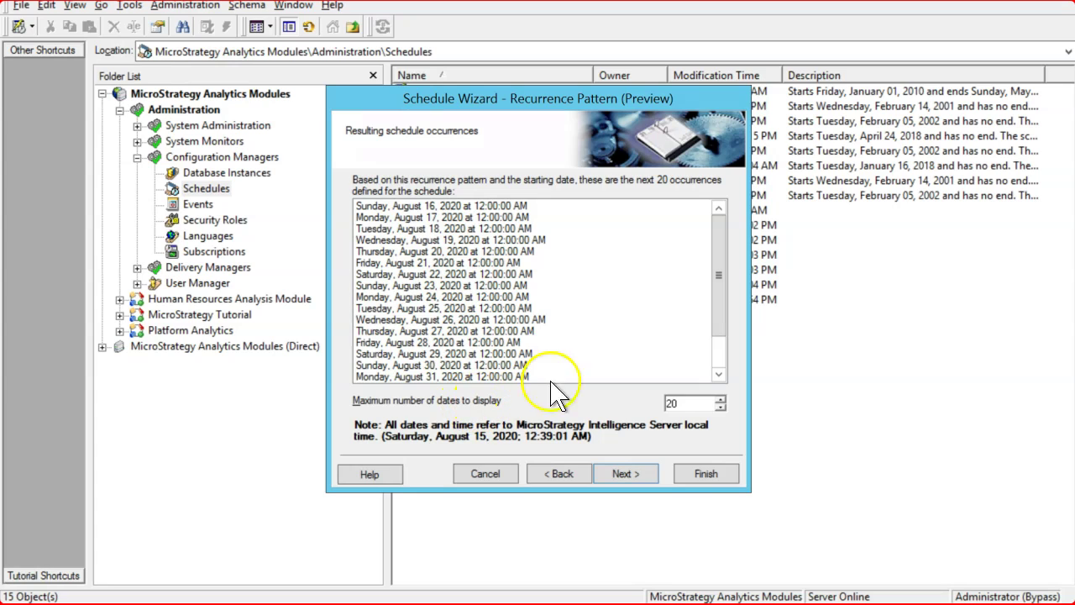
left_click_drag(715, 228, 714, 270)
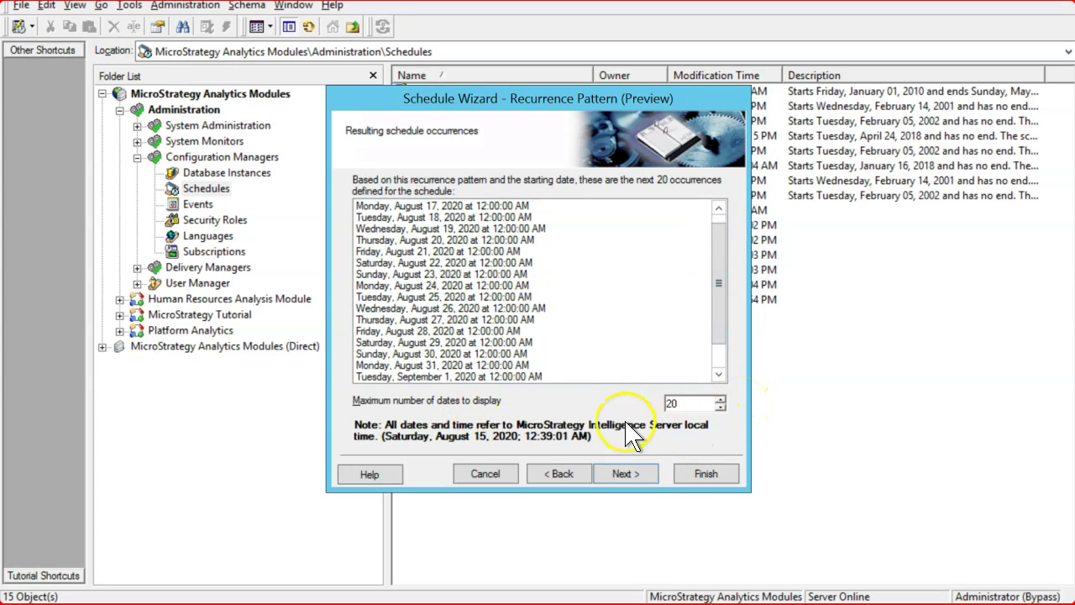
left_click(559, 474)
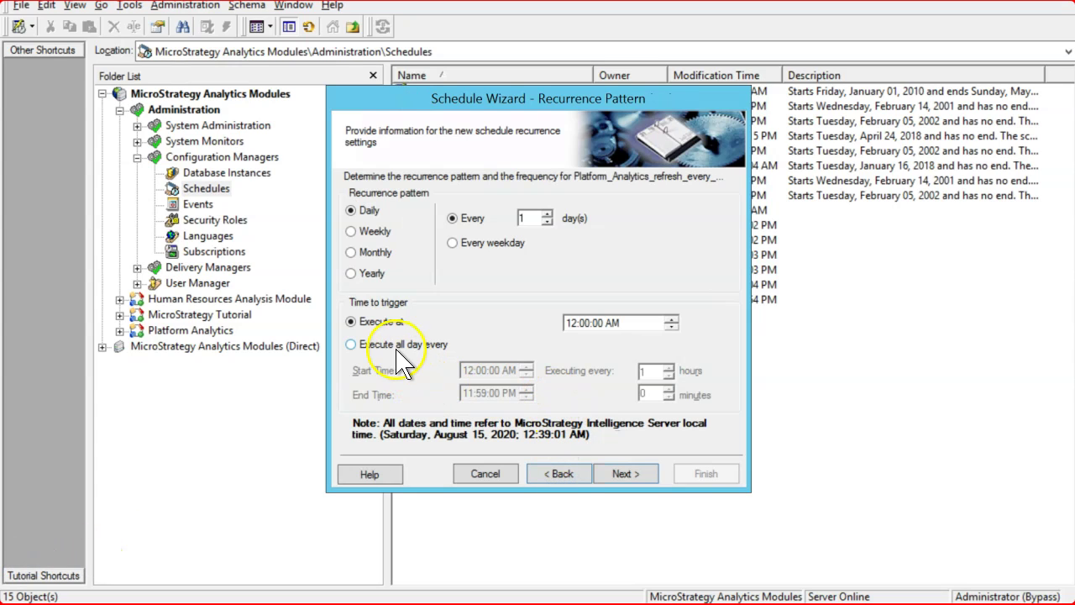
- Set the schedule to execute all day every 0 hours and 15 minutes, and continue through the preview to the summary
left_click(352, 345)
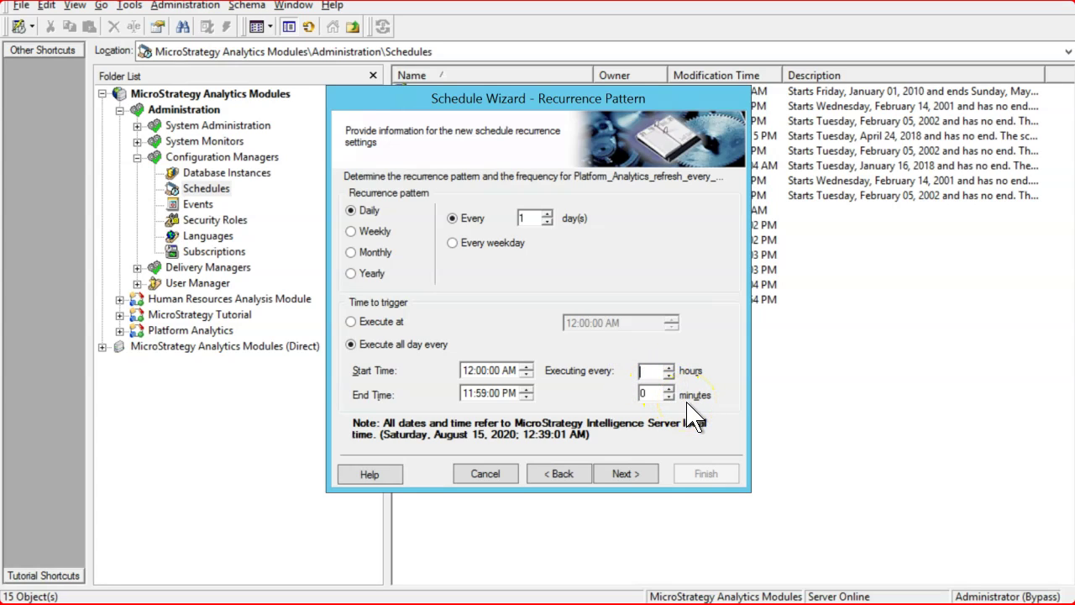
left_click(633, 393)
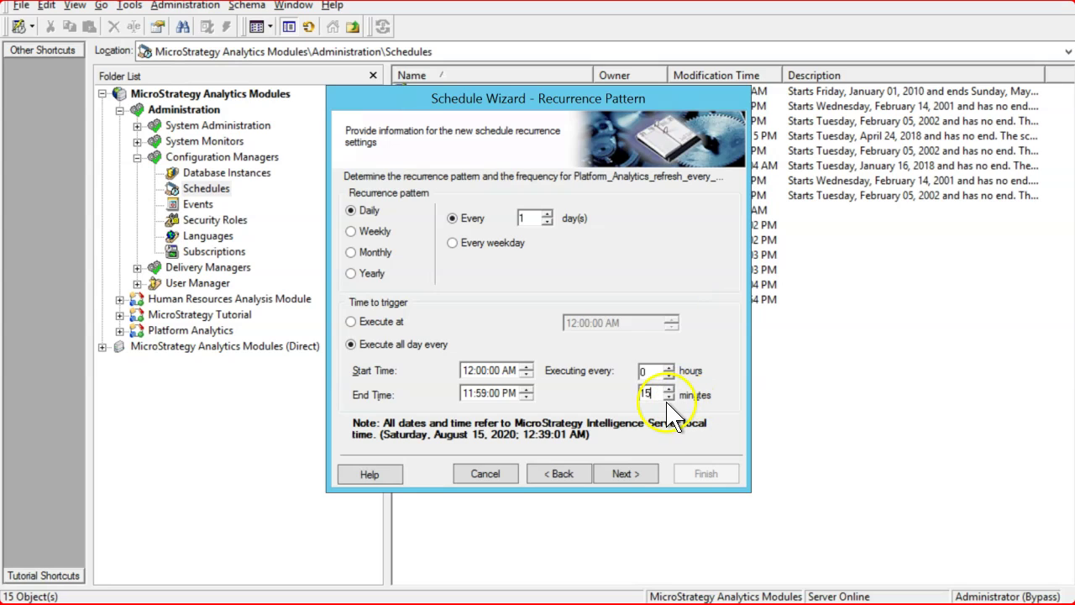
left_click(637, 480)
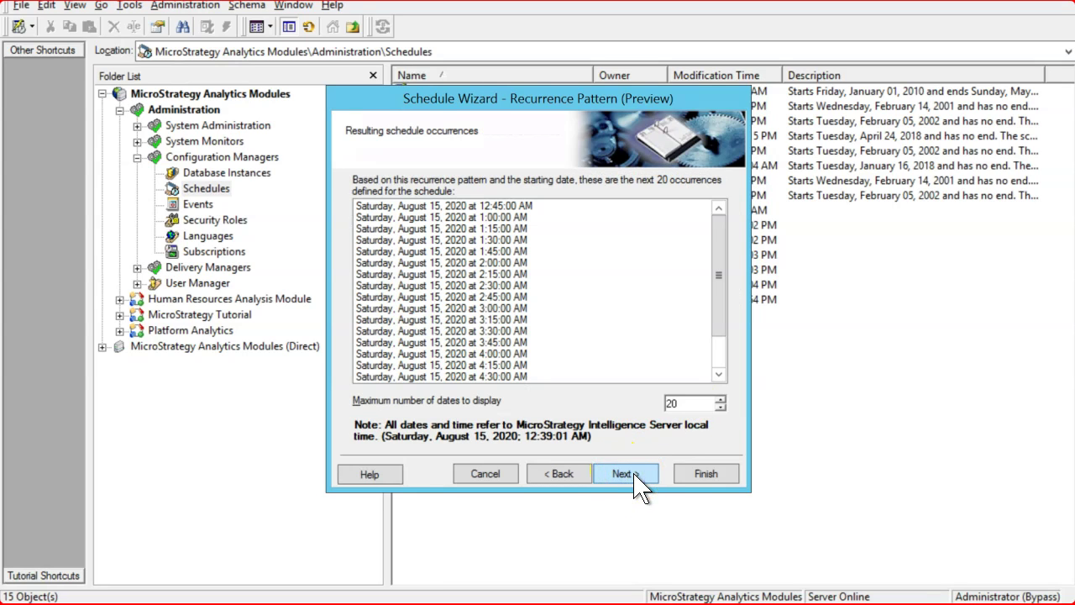
left_click(637, 480)
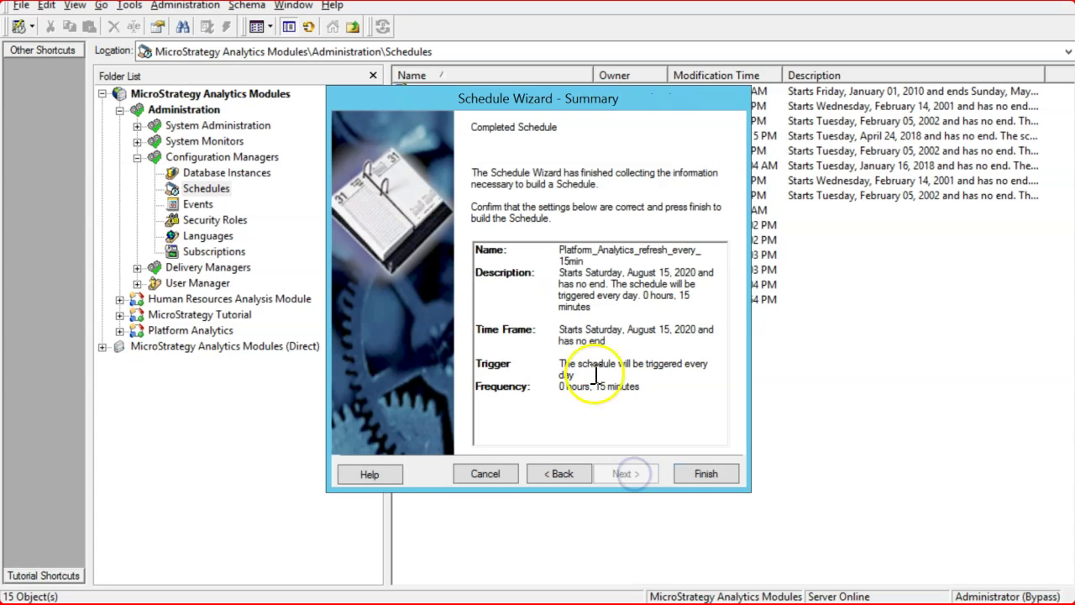
- Finish the schedule with the change comment "Platform Analytics_Refresh Every 15 Min"
left_click(706, 475)
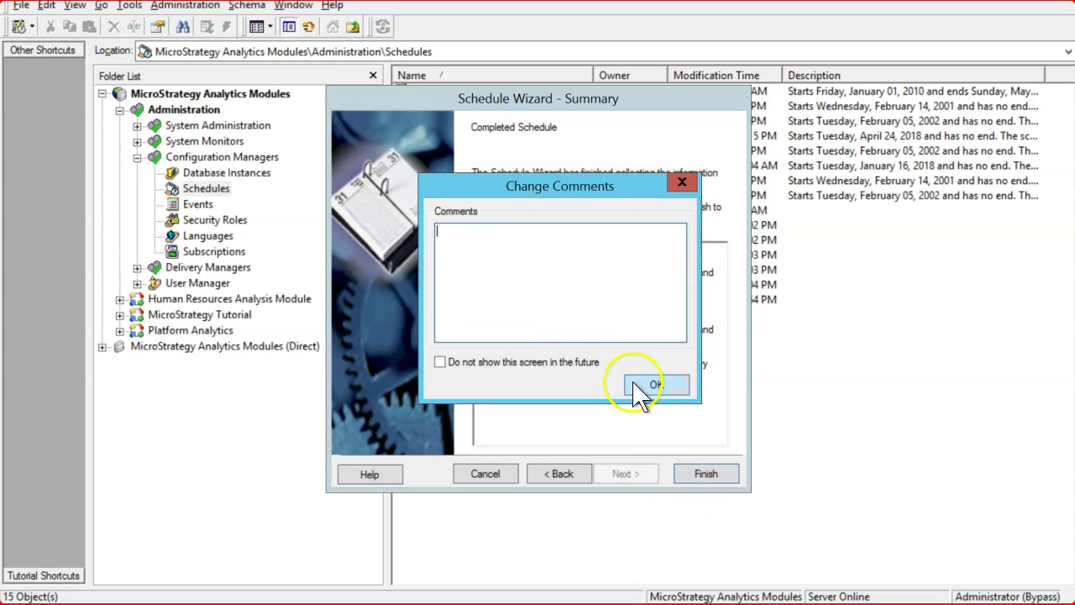
left_click(549, 269)
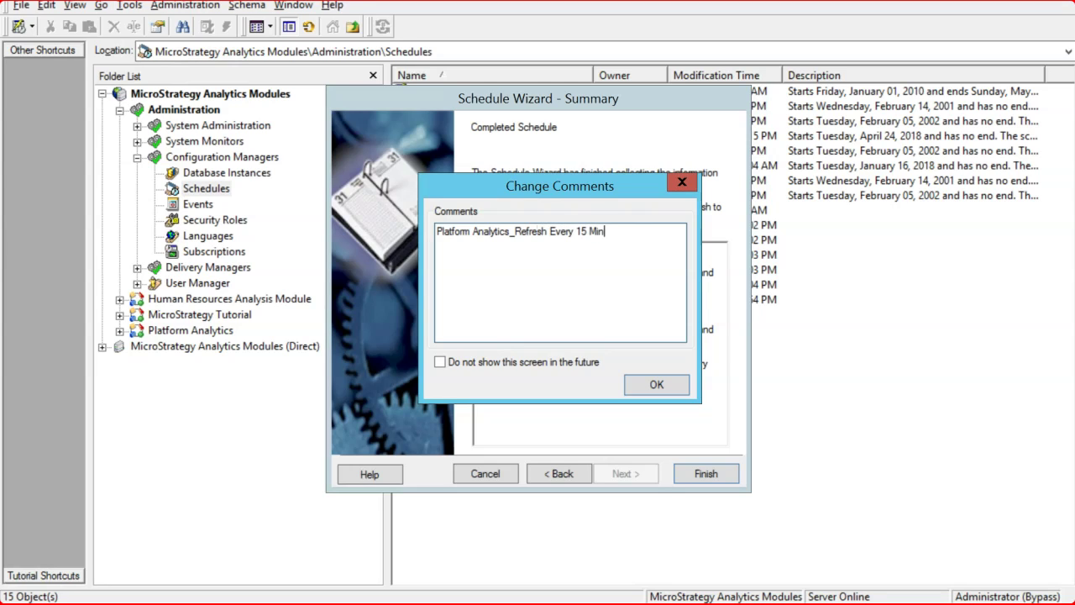
left_click(657, 384)
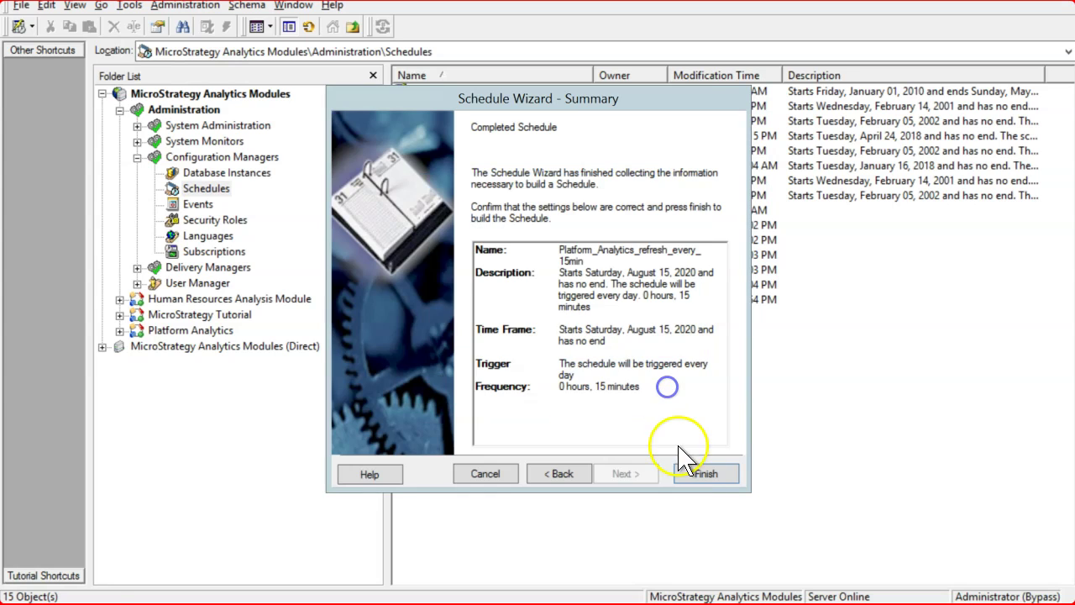
left_click(693, 473)
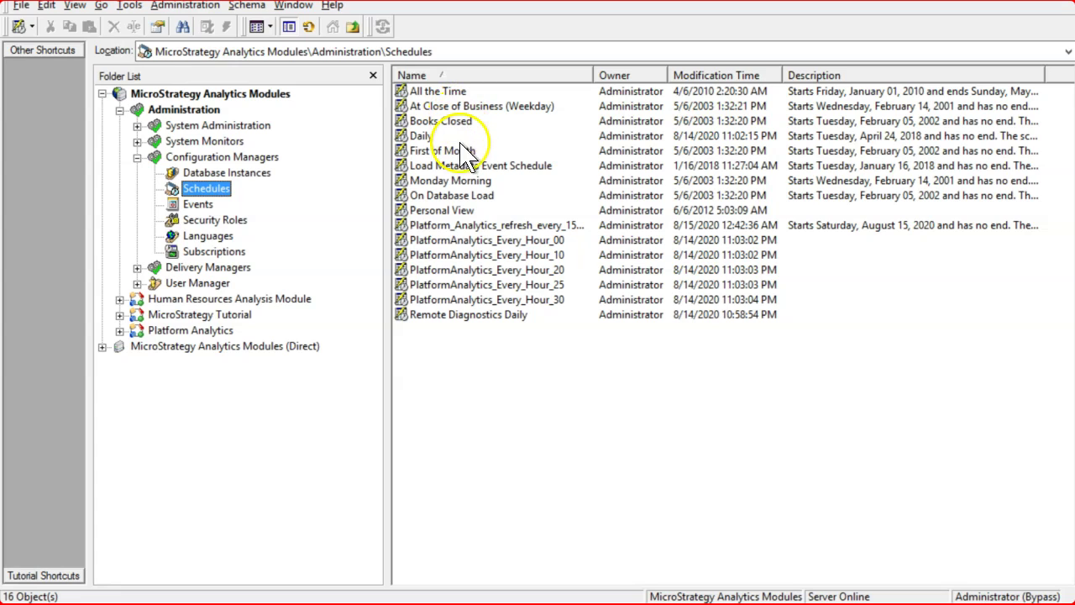
- Check the full description of the new Platform_Analytics_refresh_every_15min schedule in the schedule list
left_click(453, 225)
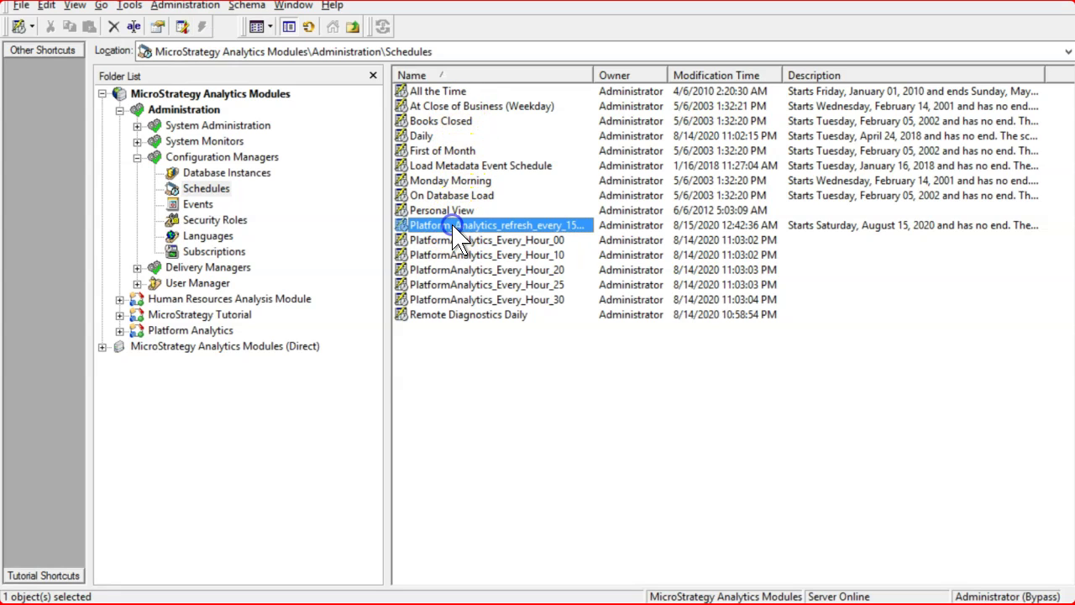
double_click(1042, 72)
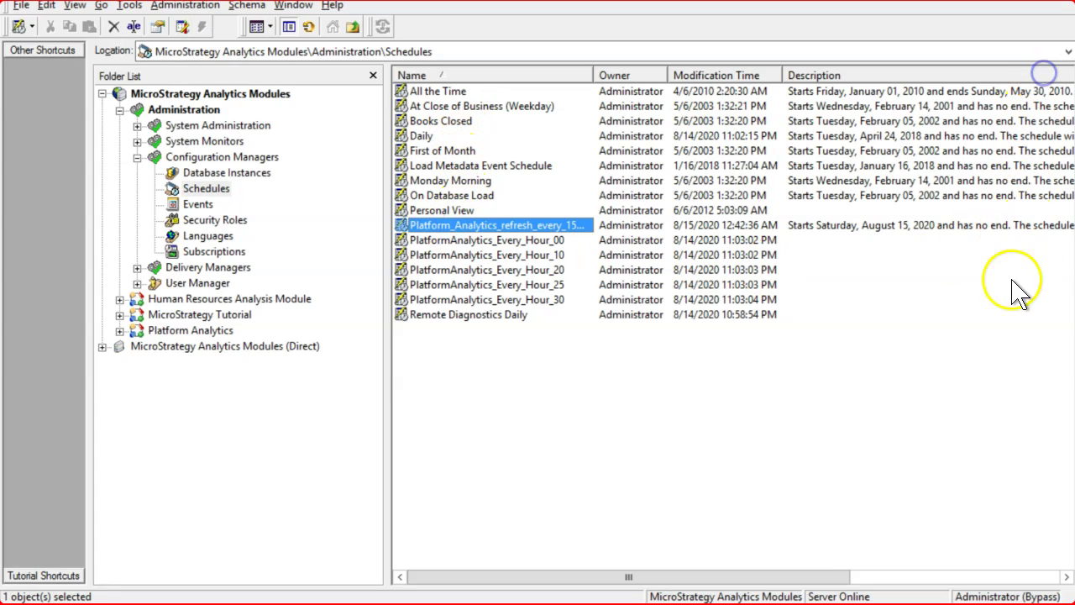
left_click_drag(794, 576, 1034, 574)
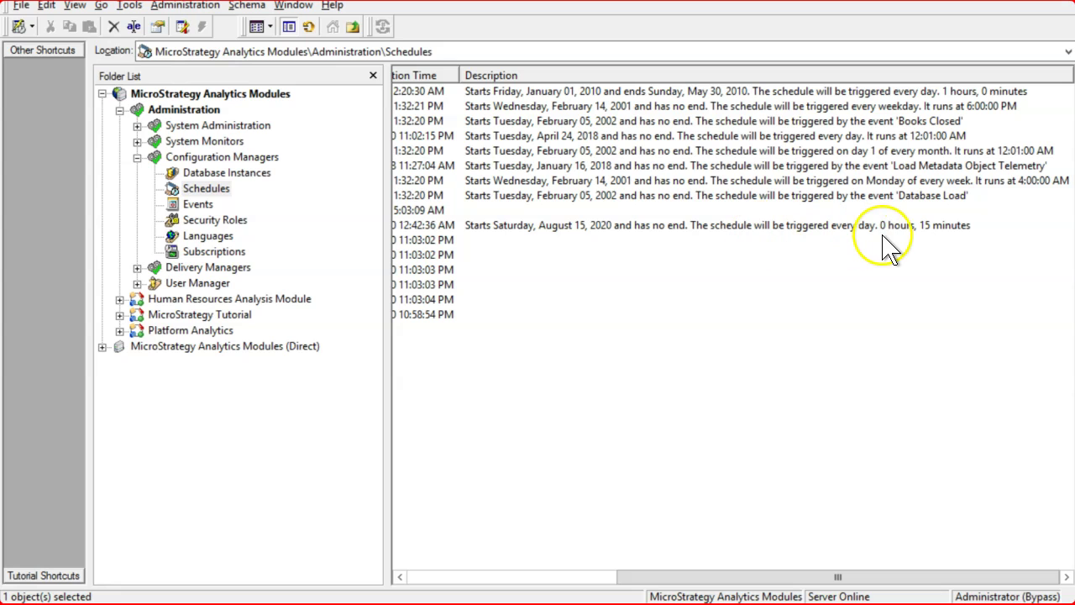
left_click(836, 578)
left_click_drag(836, 578, 568, 586)
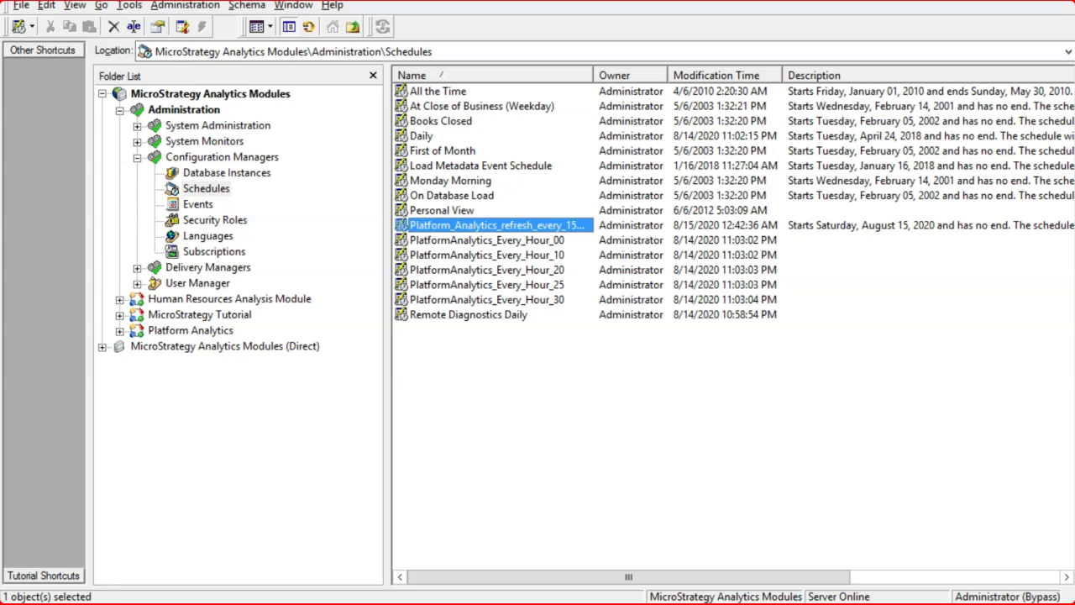
left_click(555, 423)
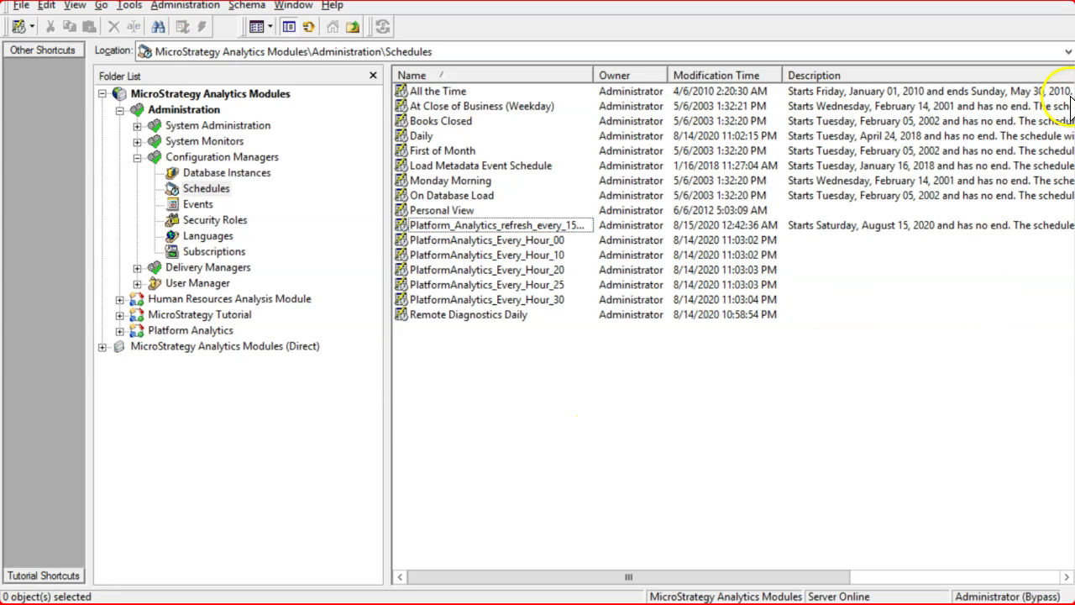
- Switch to MicroStrategy Web in Microsoft Edge and return to the project list, cancelling the Platform Analytics login
mouse_move(1074, 104)
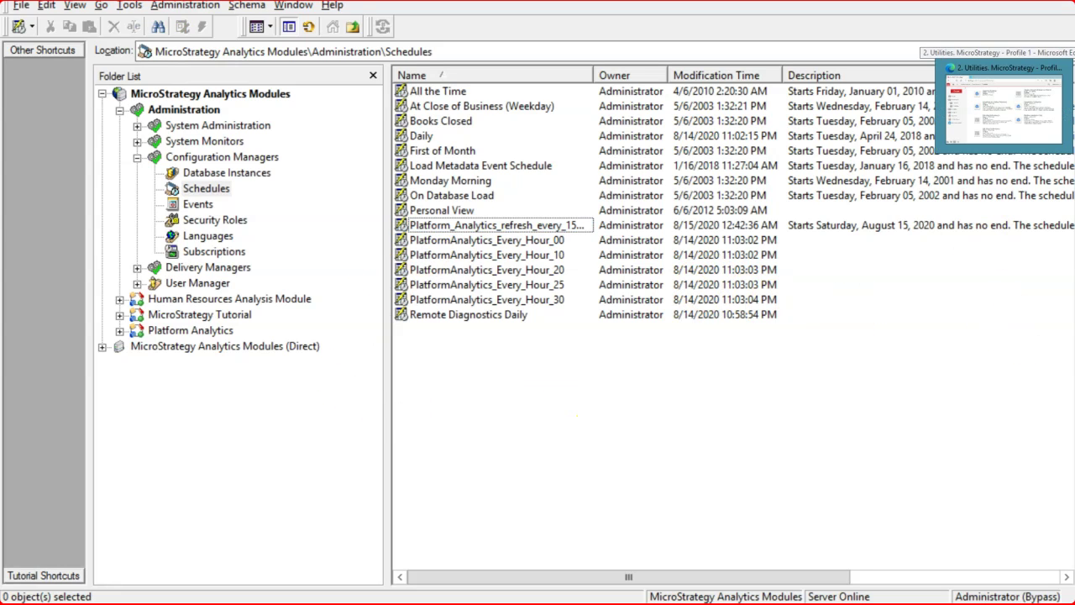
left_click(1004, 103)
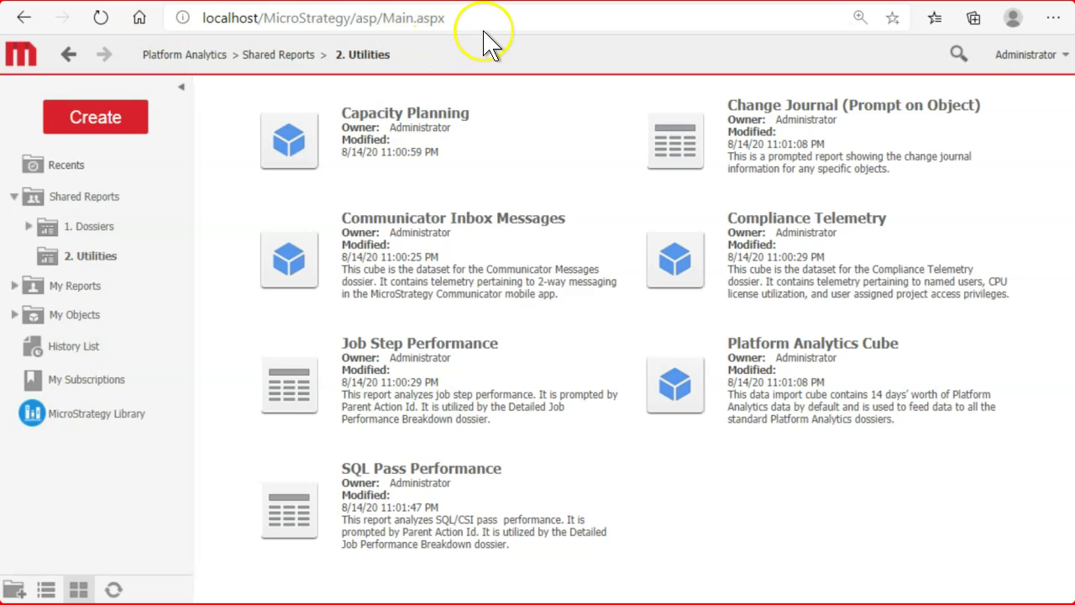
left_click(1064, 61)
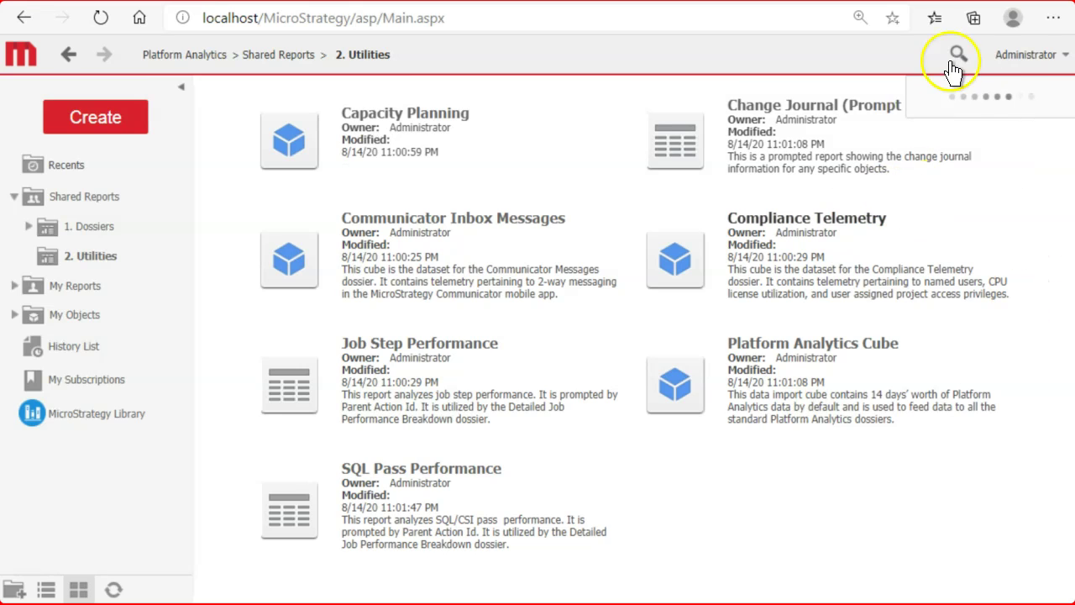
mouse_move(1074, 104)
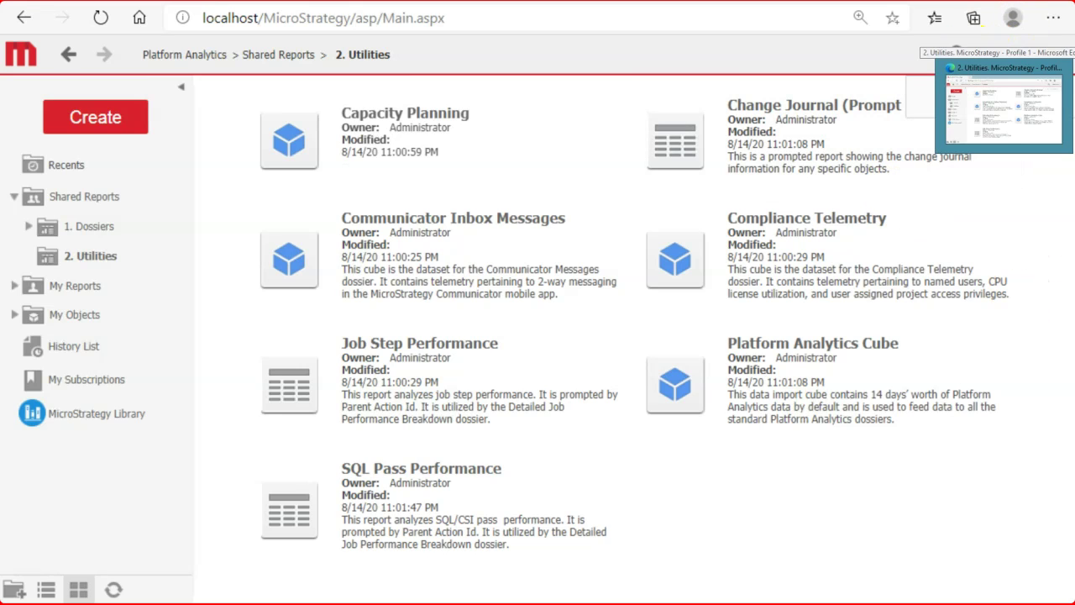
left_click(831, 539)
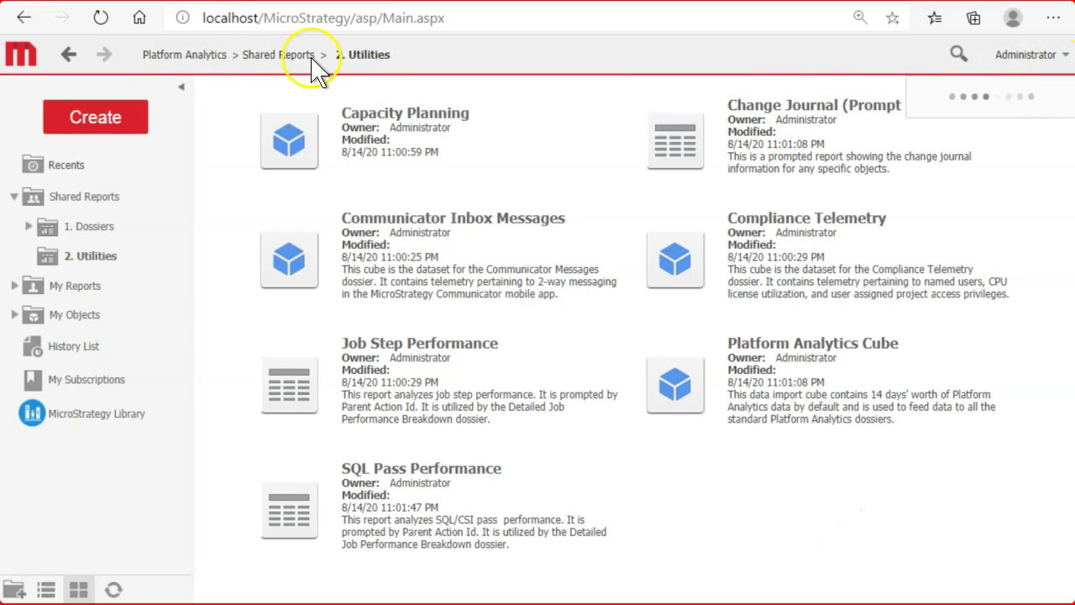
left_click(44, 54)
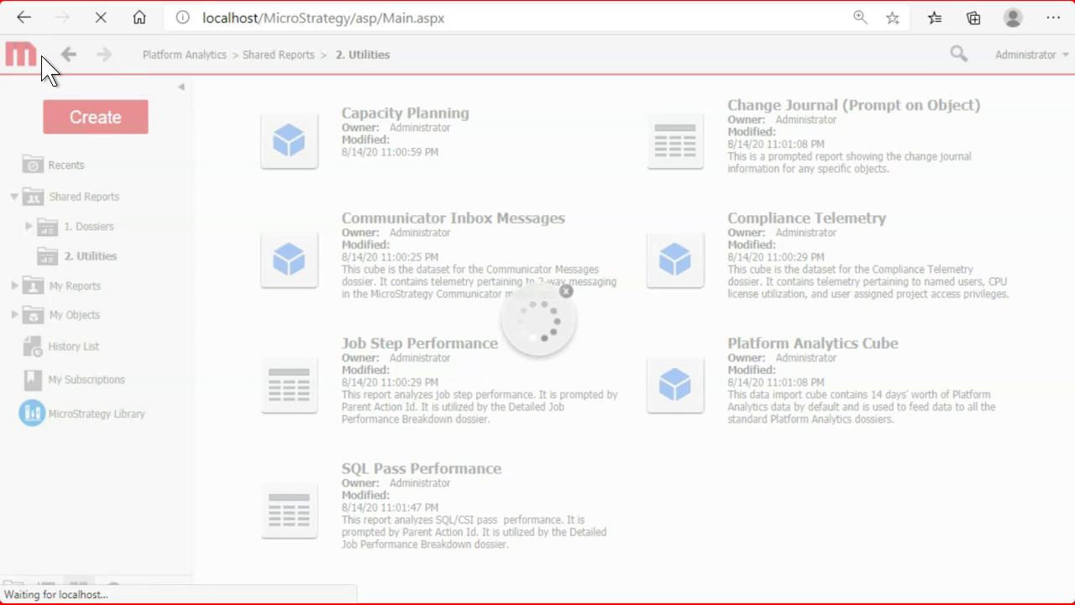
left_click(29, 578)
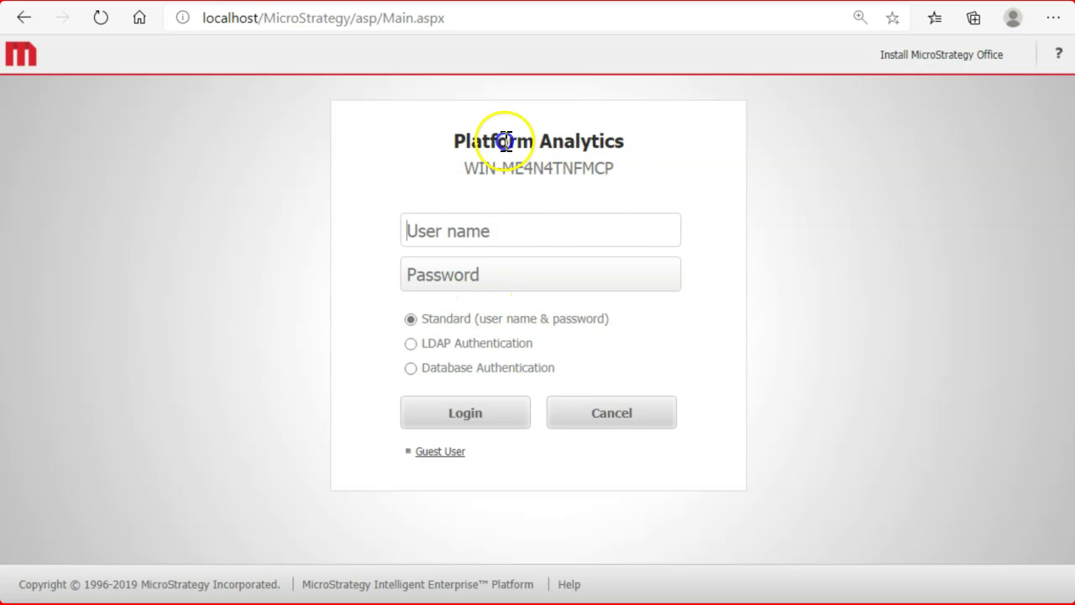
left_click(637, 418)
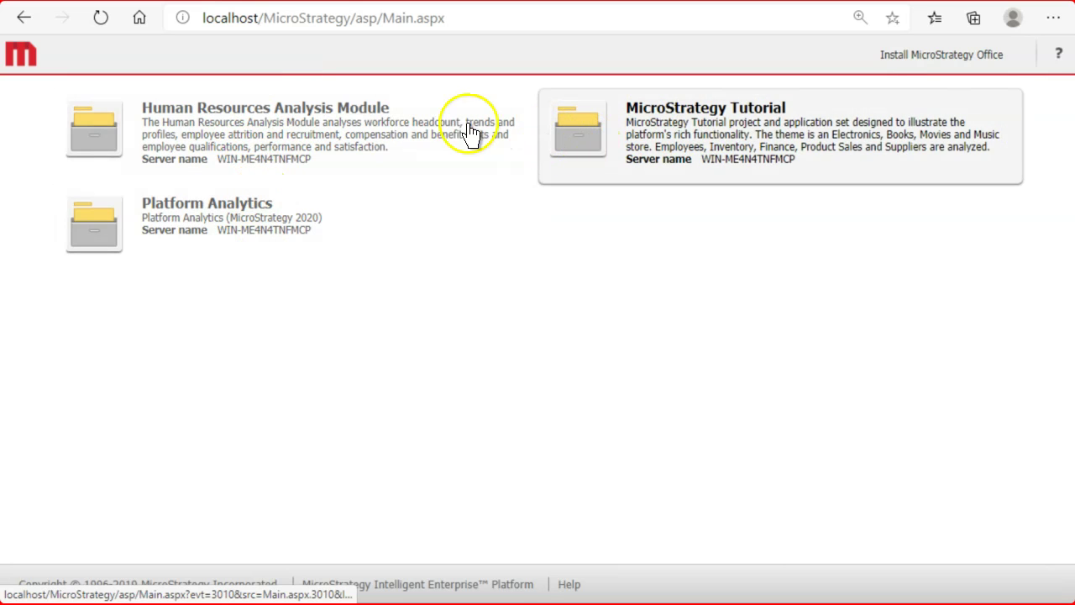
- Log in to the Platform Analytics project as administrator and continue past the product activation notice
left_click(263, 227)
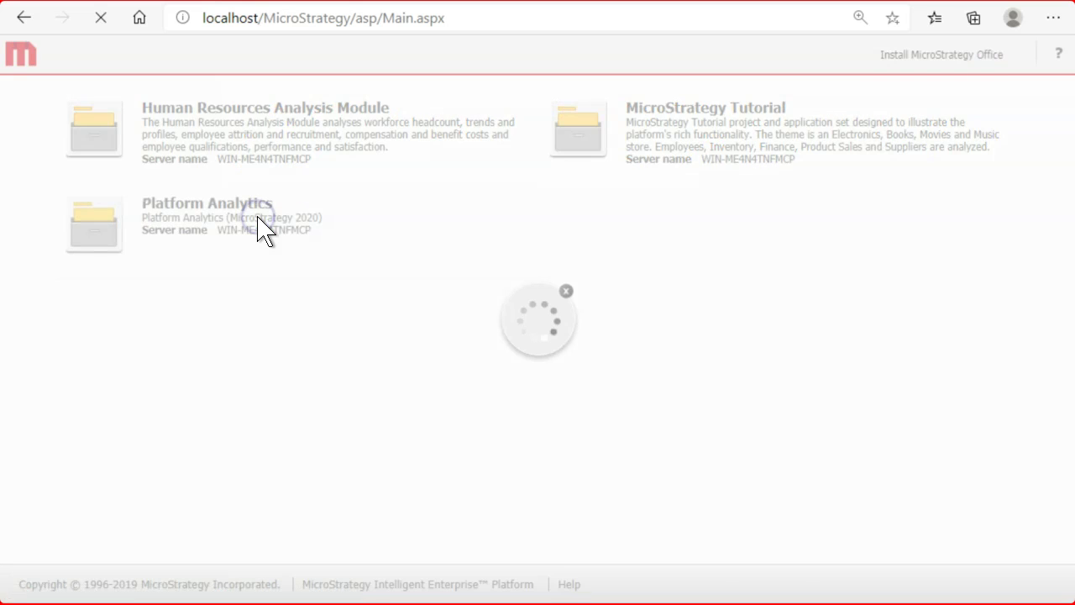
left_click(510, 228)
type("administrator")
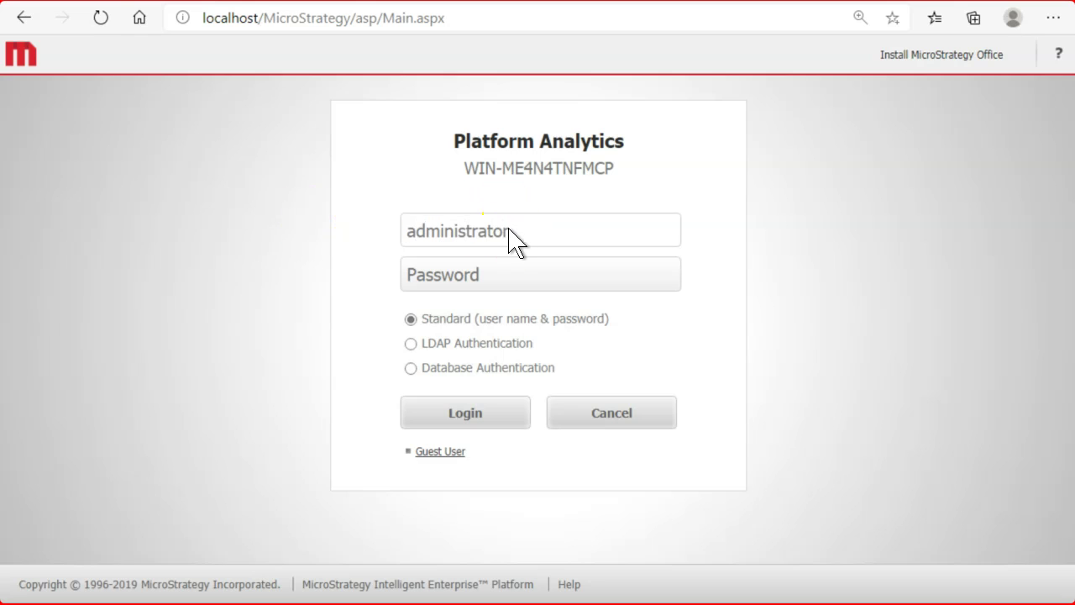
key("Return")
left_click(391, 237)
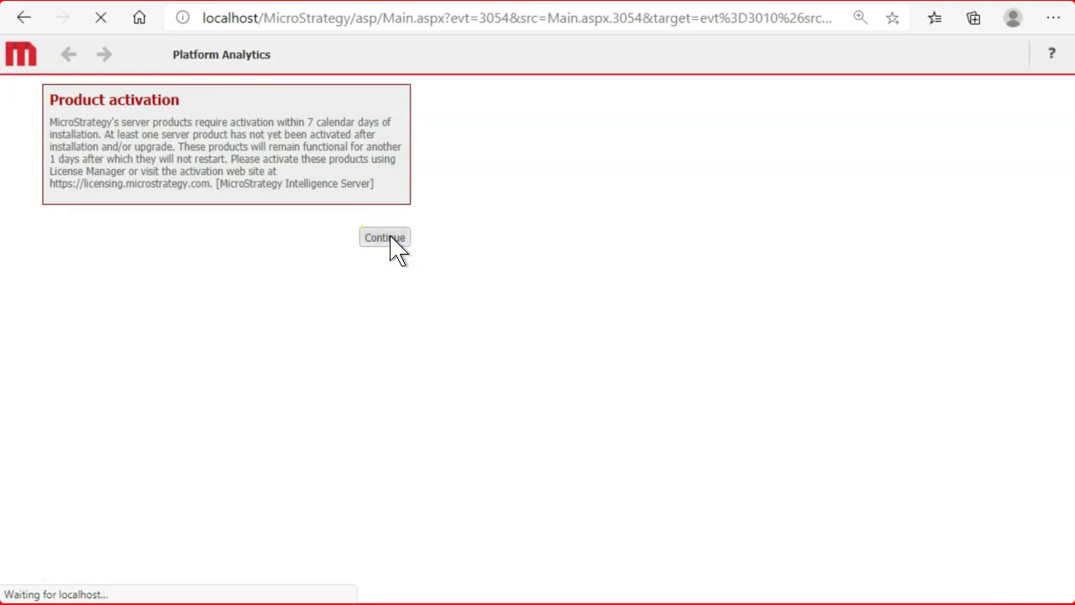
left_click(403, 237)
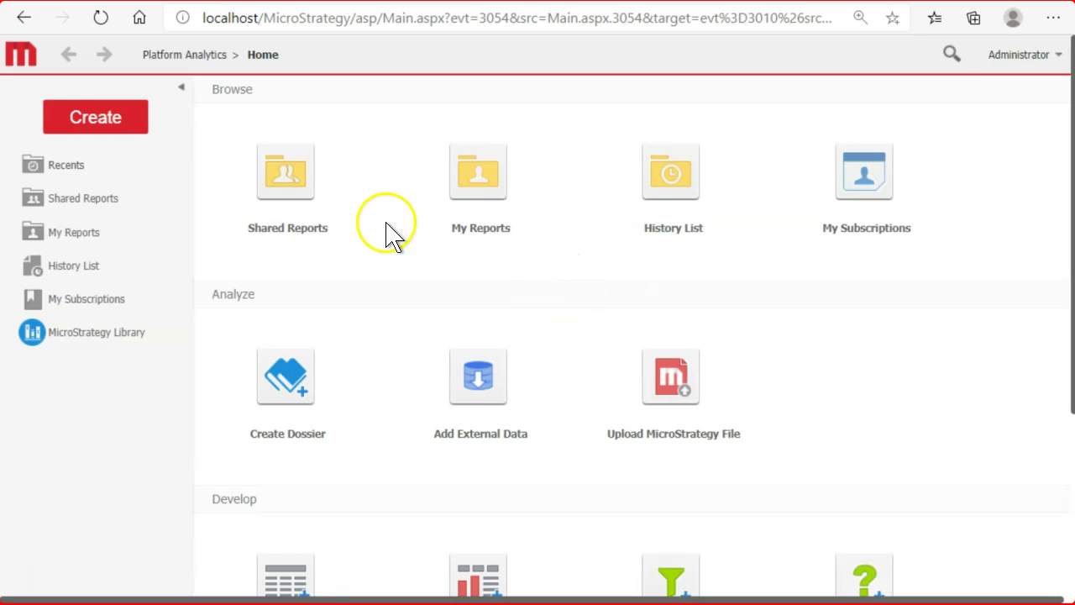
- Open the 2. Utilities folder in Shared Reports and check the 15-minute refresh schedule's name in MicroStrategy Developer
left_click(284, 174)
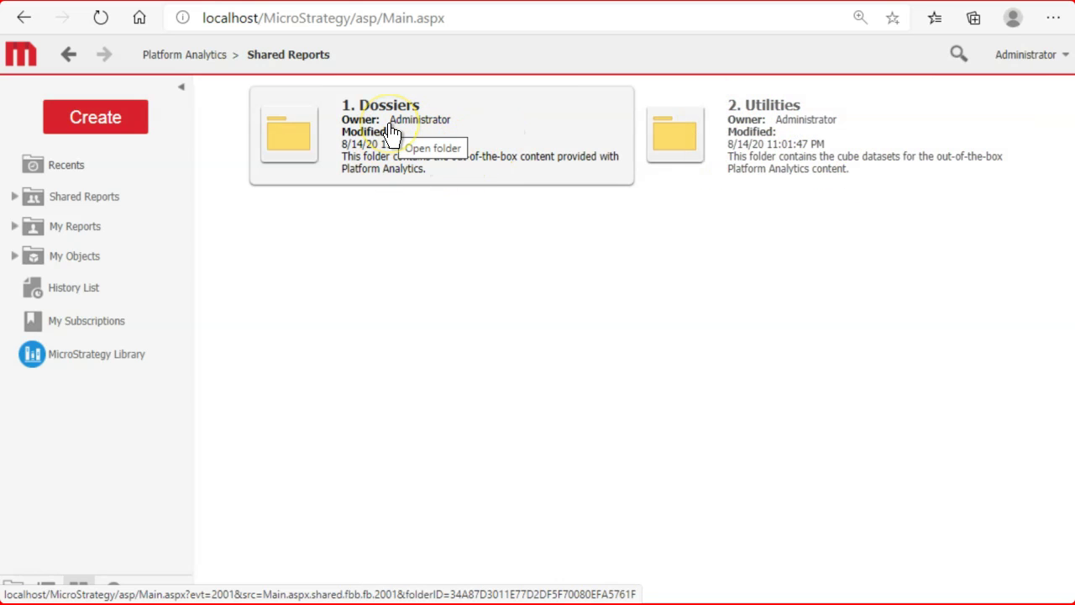
left_click(835, 138)
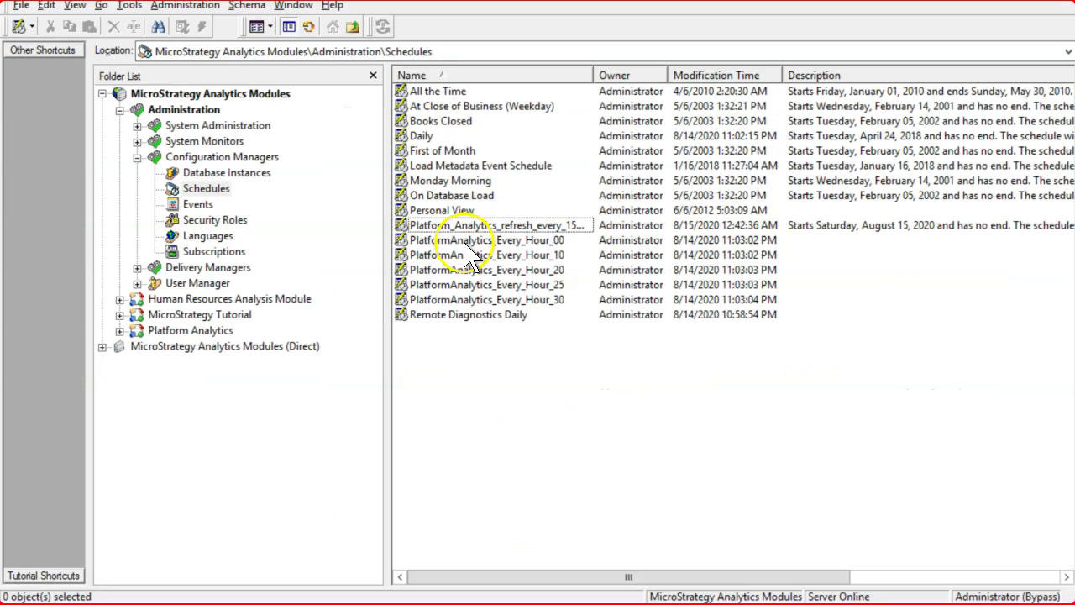
left_click(454, 225)
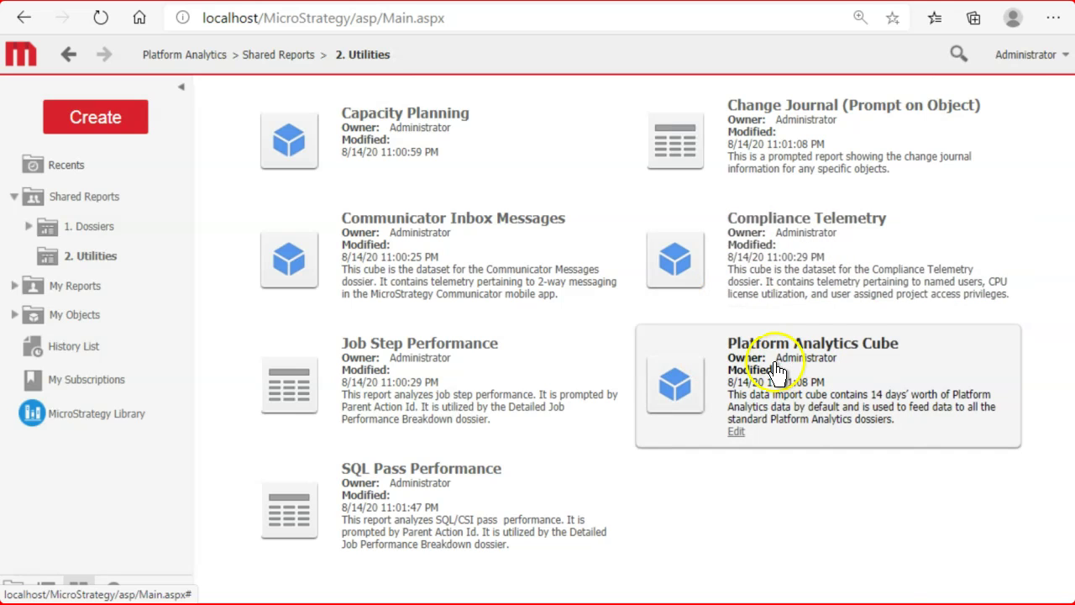
- Open the schedule settings of the Platform Analytics Cube and review its data sources and refresh policies
right_click(773, 370)
left_click(819, 290)
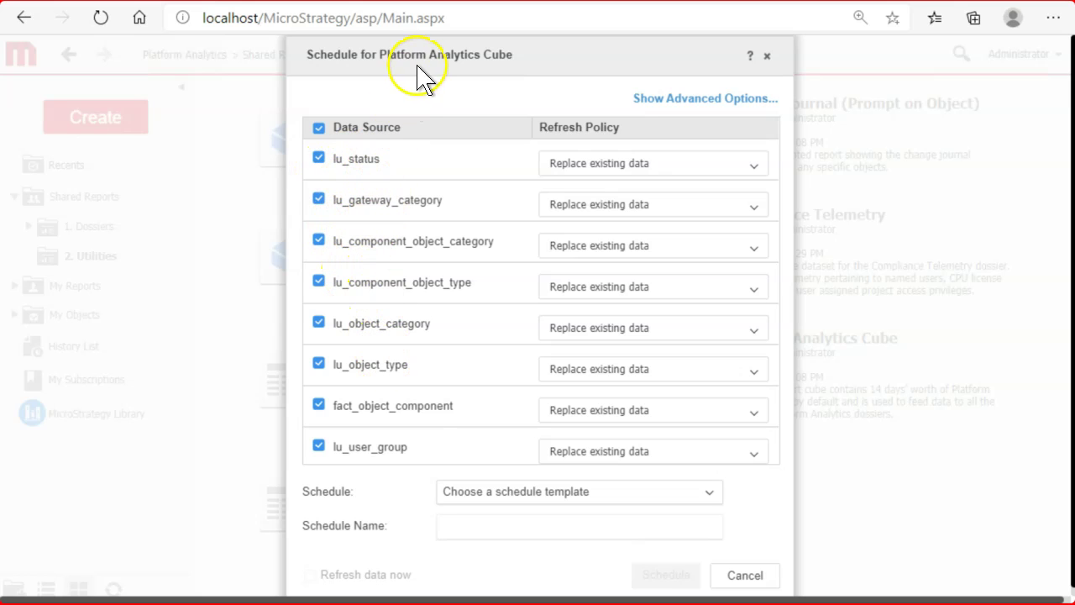
scroll(393, 253, "down", 3)
scroll(393, 264, "down", 6)
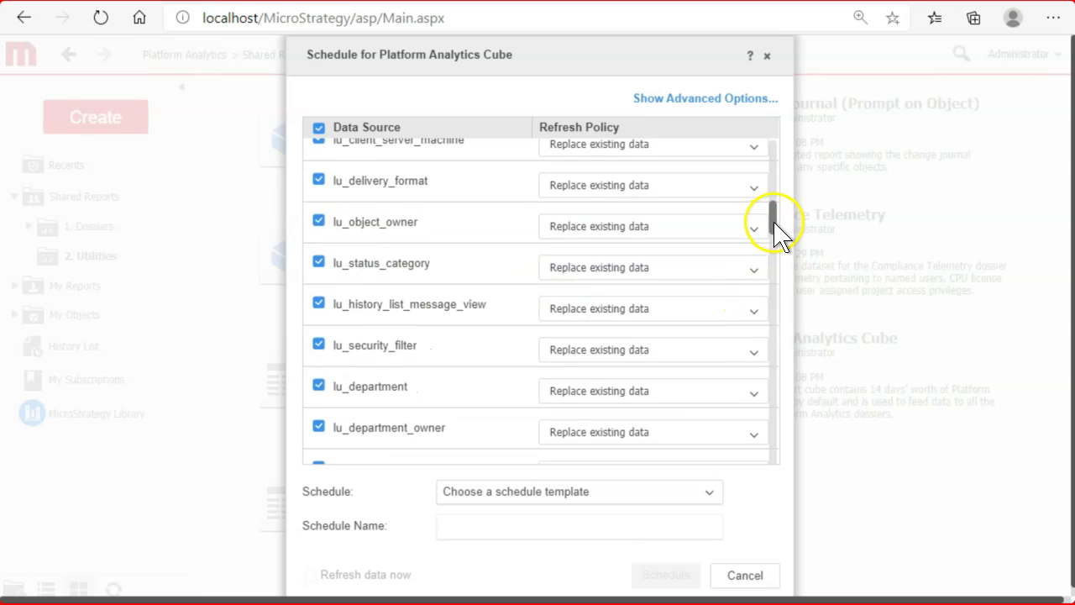
scroll(774, 227, "down", 8)
scroll(777, 446, "down", 6)
- Schedule the cube refresh with the Platform_Analytics_refresh_every_15min template and Refresh data now enabled, and close the settings
left_click(564, 499)
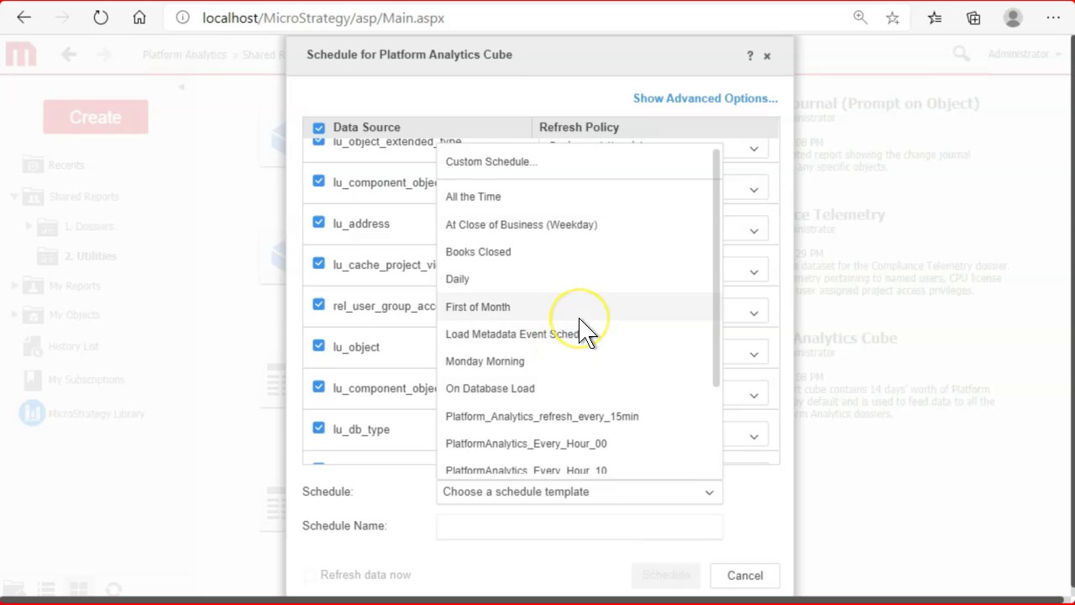
scroll(583, 332, "down", 3)
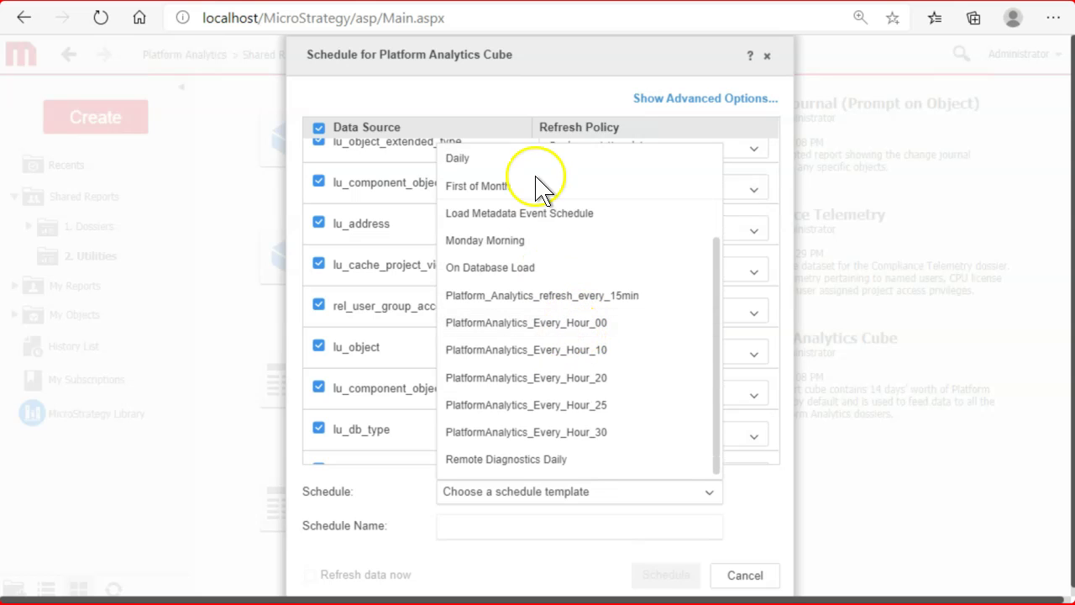
scroll(555, 286, "up", 3)
scroll(561, 265, "down", 3)
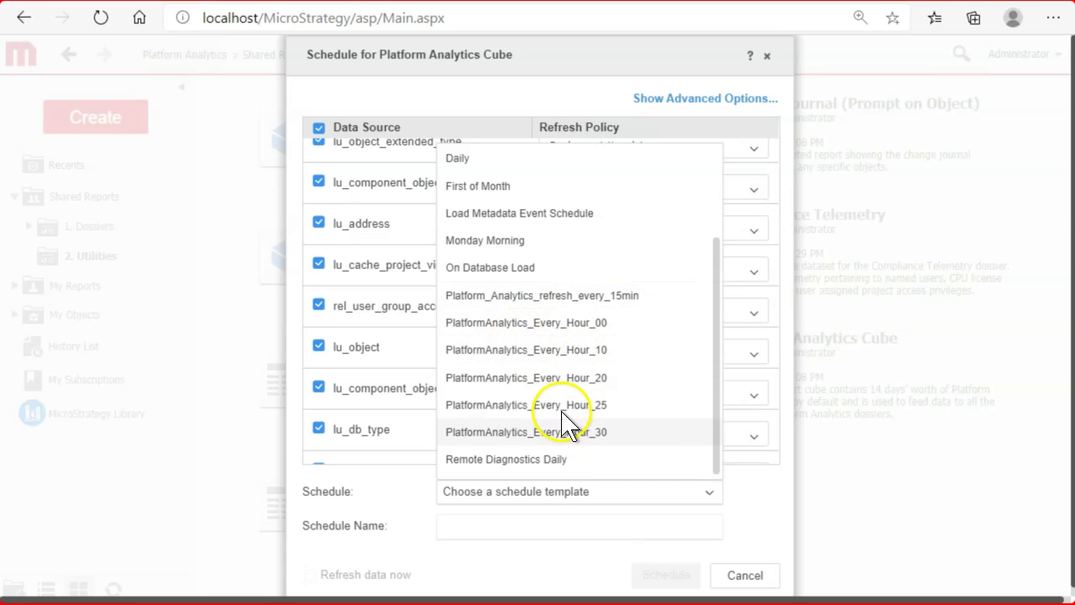
scroll(557, 391, "down", 1)
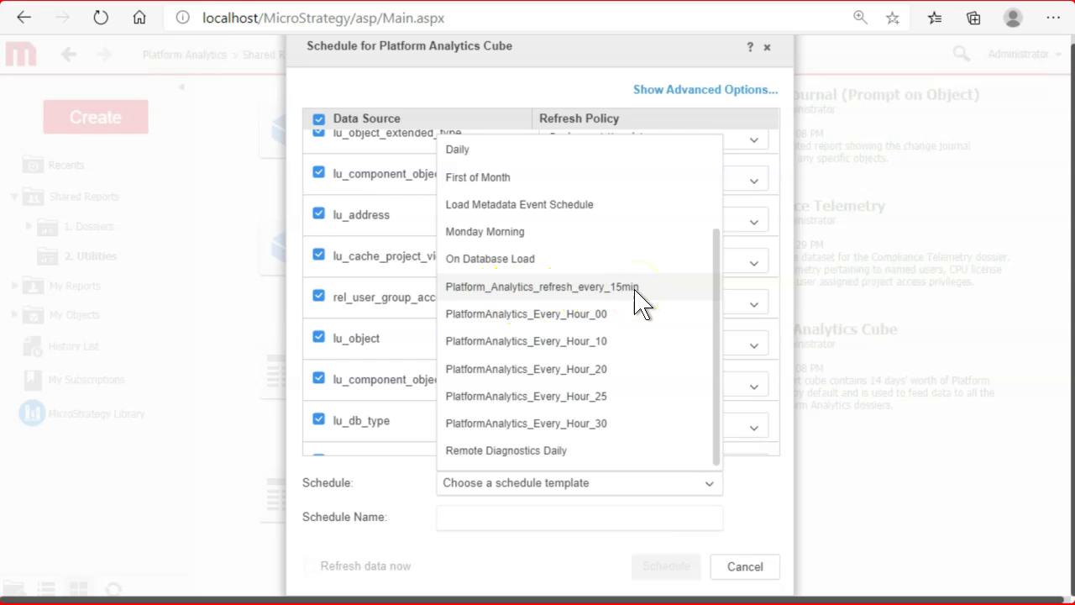
left_click(636, 288)
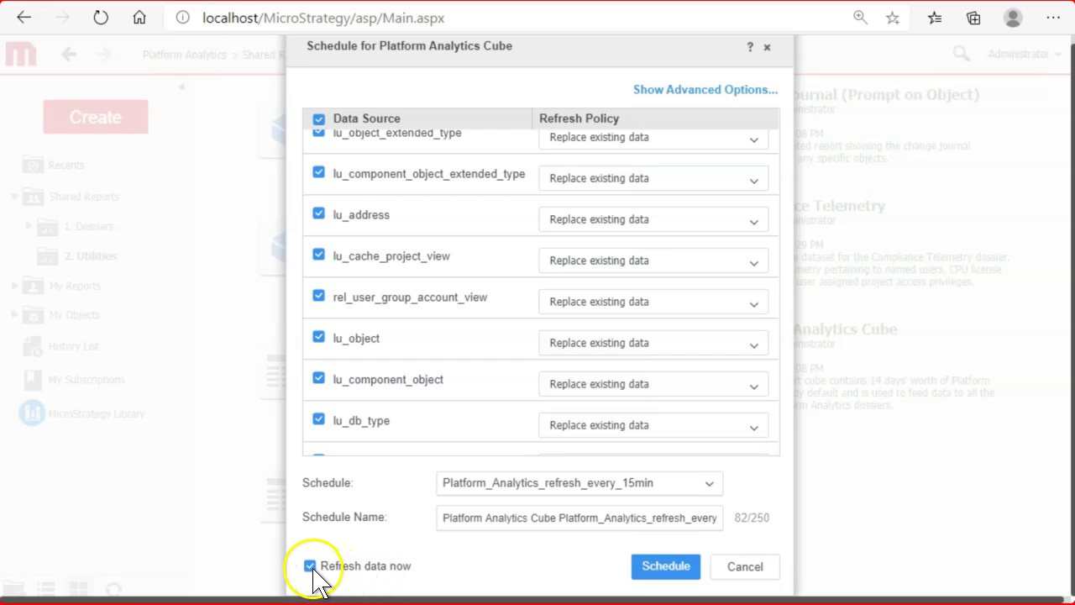
left_click(677, 568)
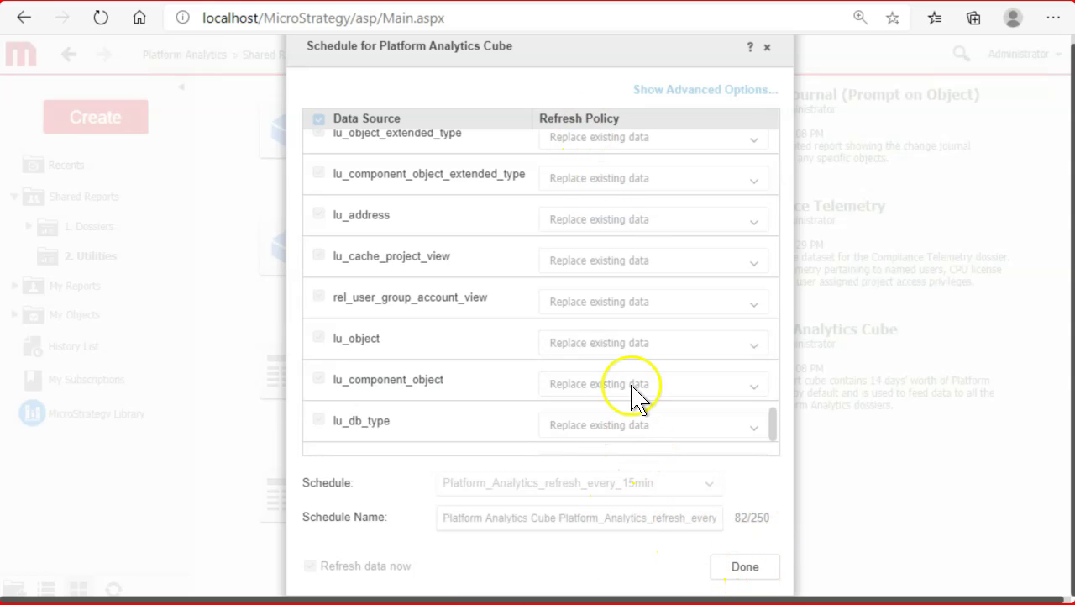
left_click(752, 569)
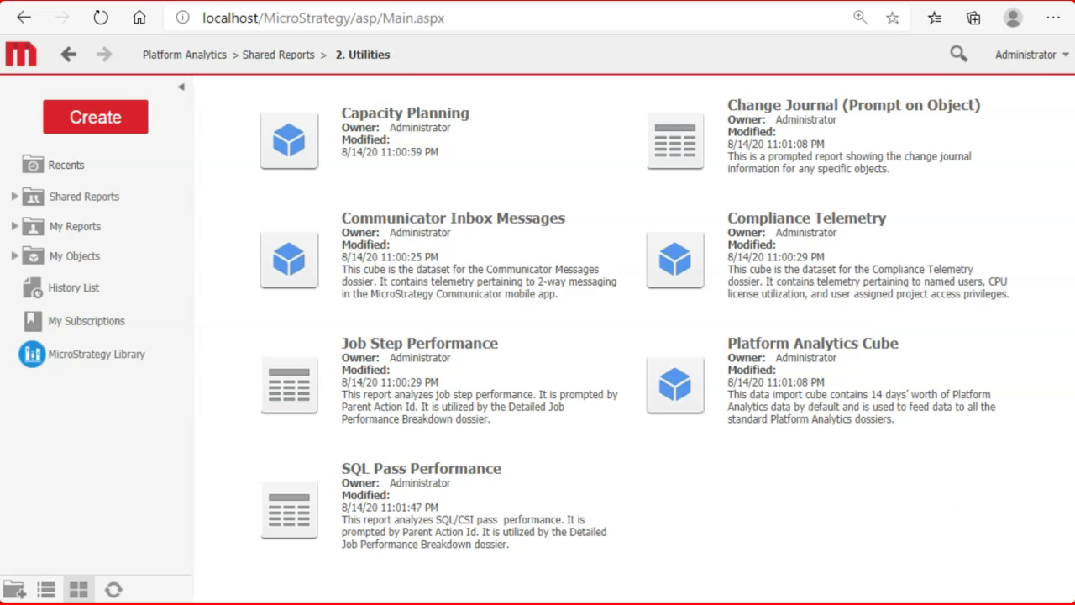
left_click(721, 494)
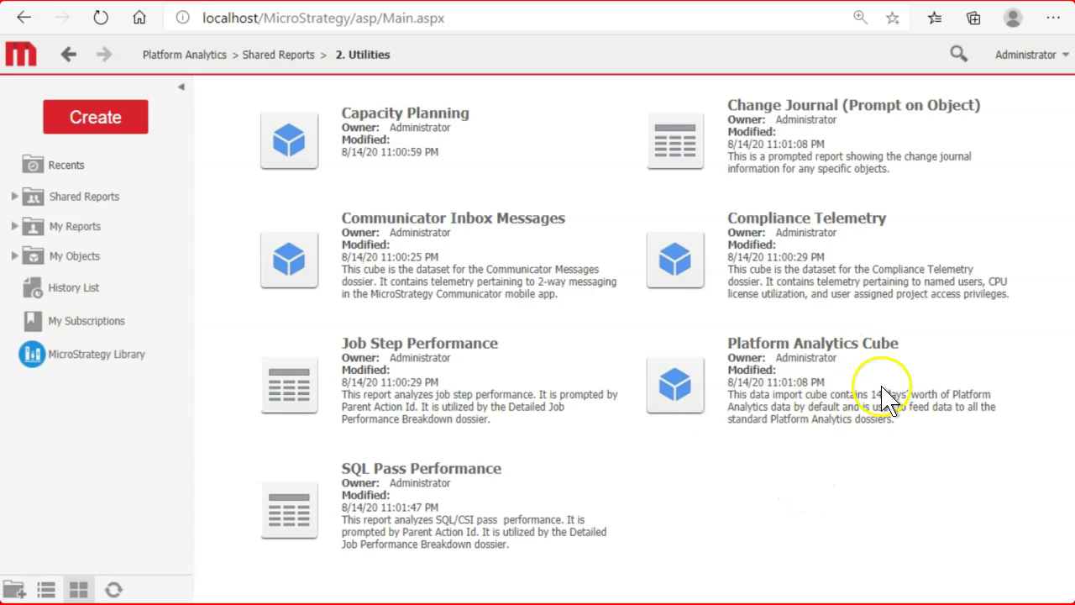
left_click(841, 514)
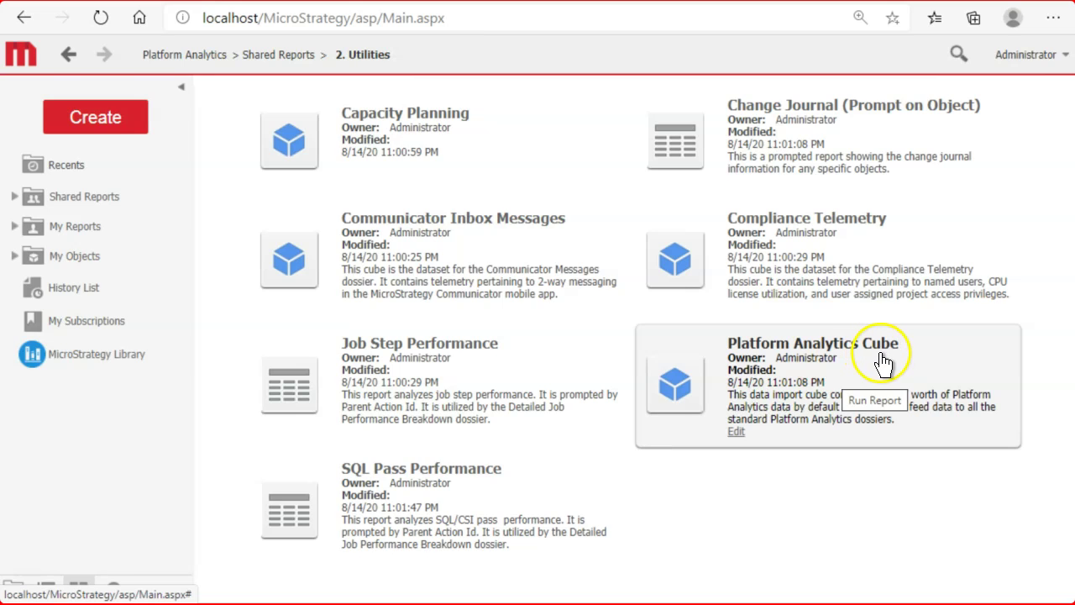
left_click(825, 519)
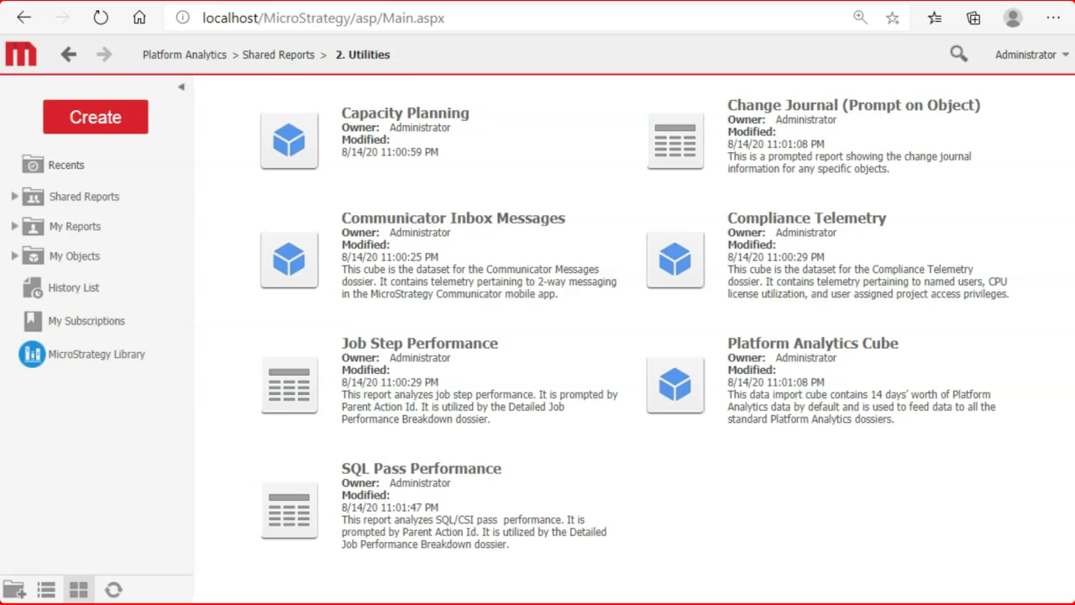
left_click(731, 493)
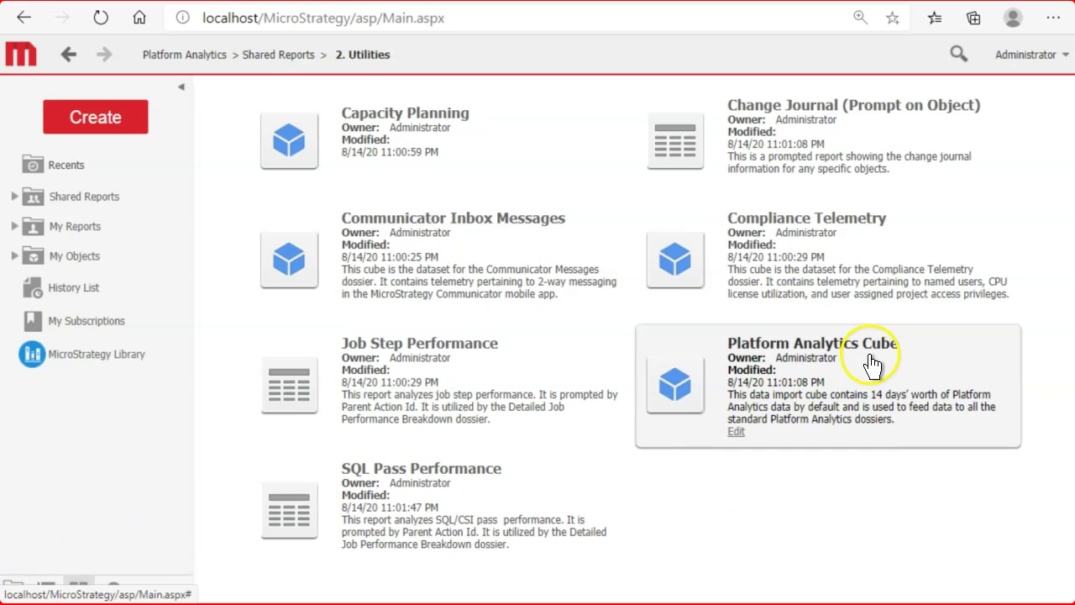
mouse_move(1073, 271)
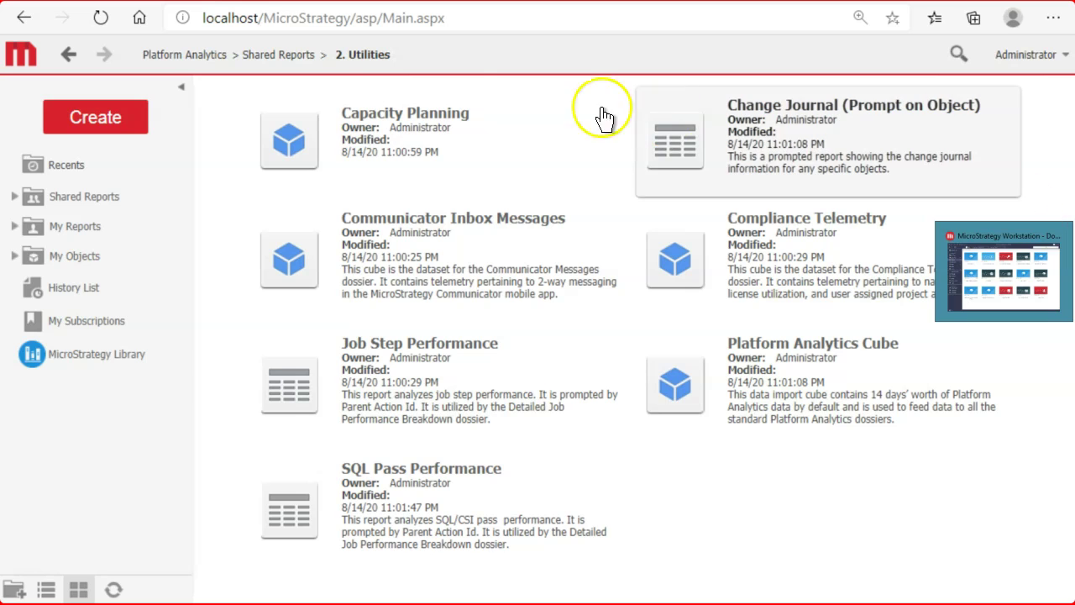
- Open the User Activity dossier from the 1. Dossiers folder in Shared Reports
left_click(278, 56)
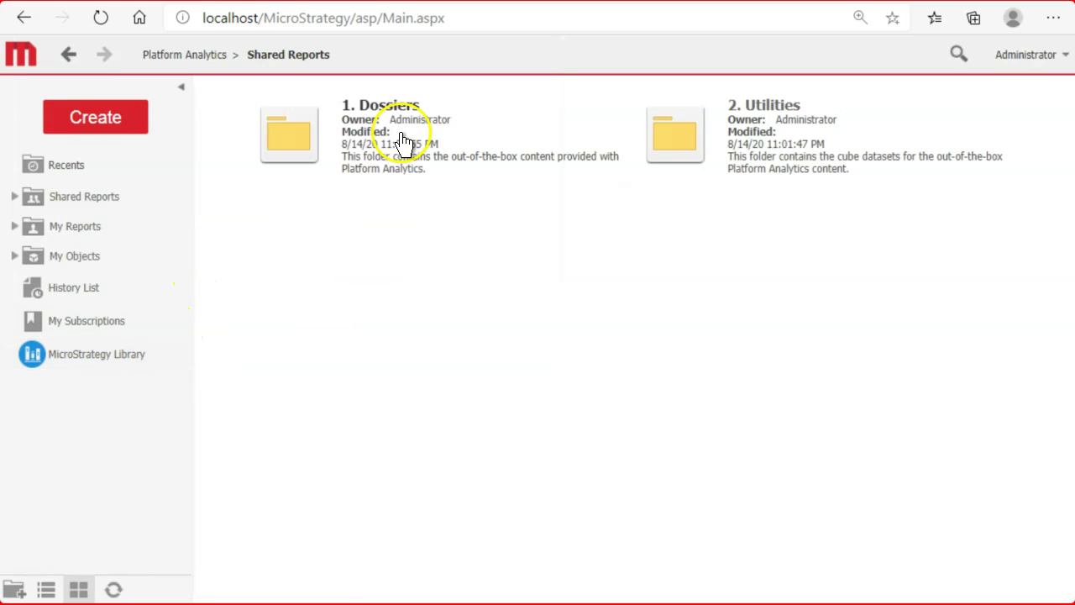
left_click(401, 145)
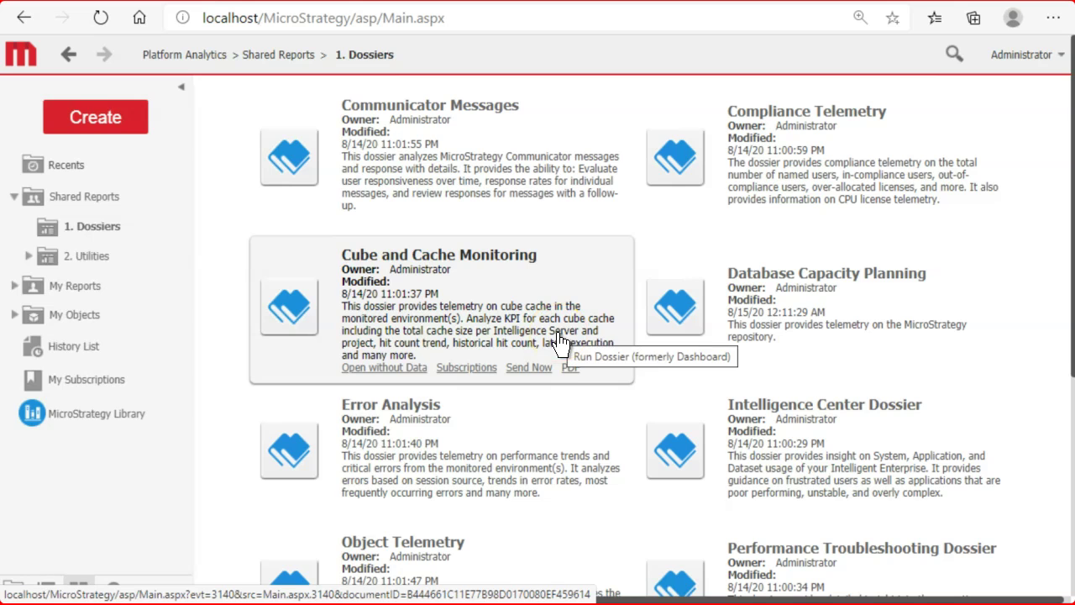
scroll(554, 336, "down", 4)
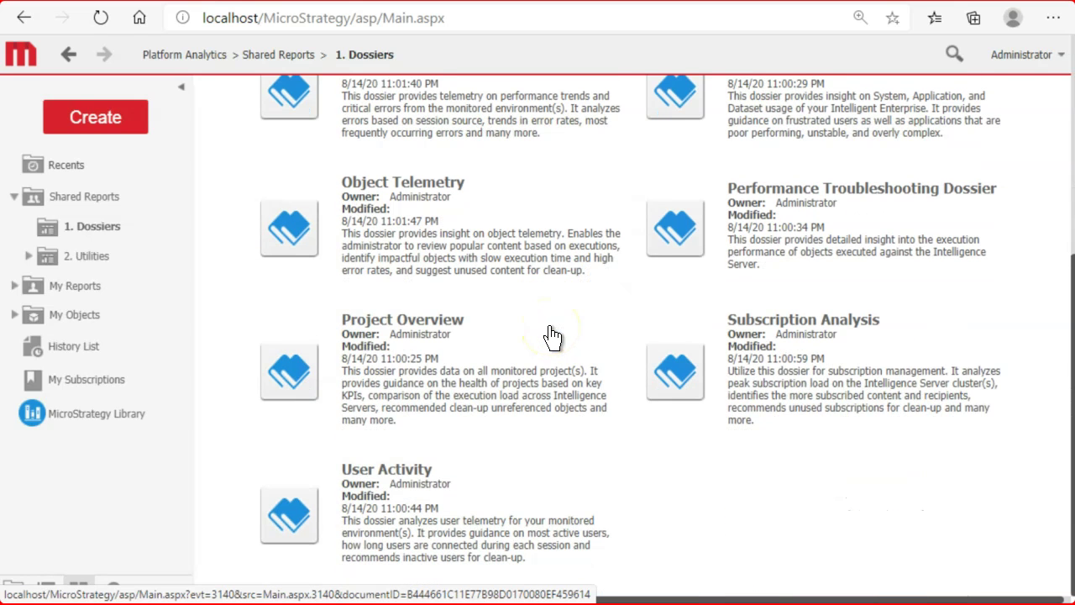
left_click(394, 480)
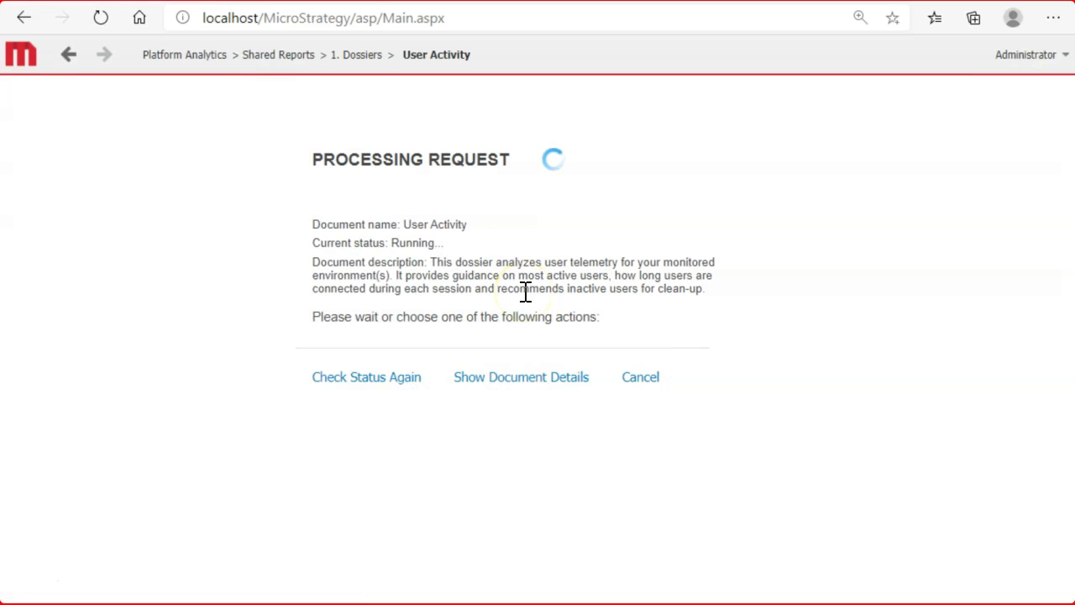
left_click(424, 63)
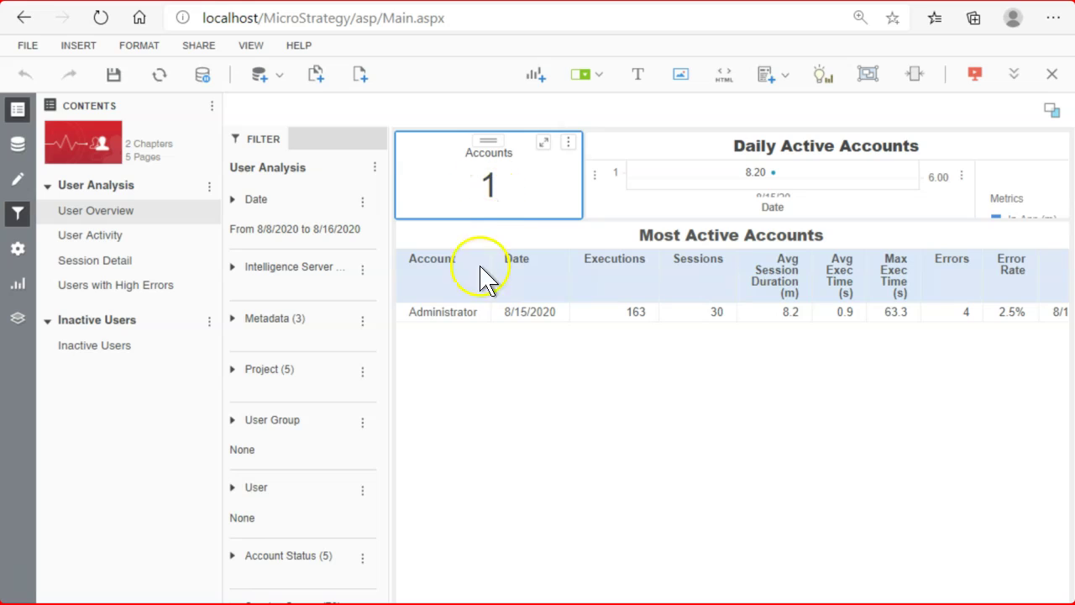
- Enlarge the Accounts and Daily Active Accounts visualizations on the User Overview page by lowering the upper edge of Most Active Accounts
left_click(418, 316)
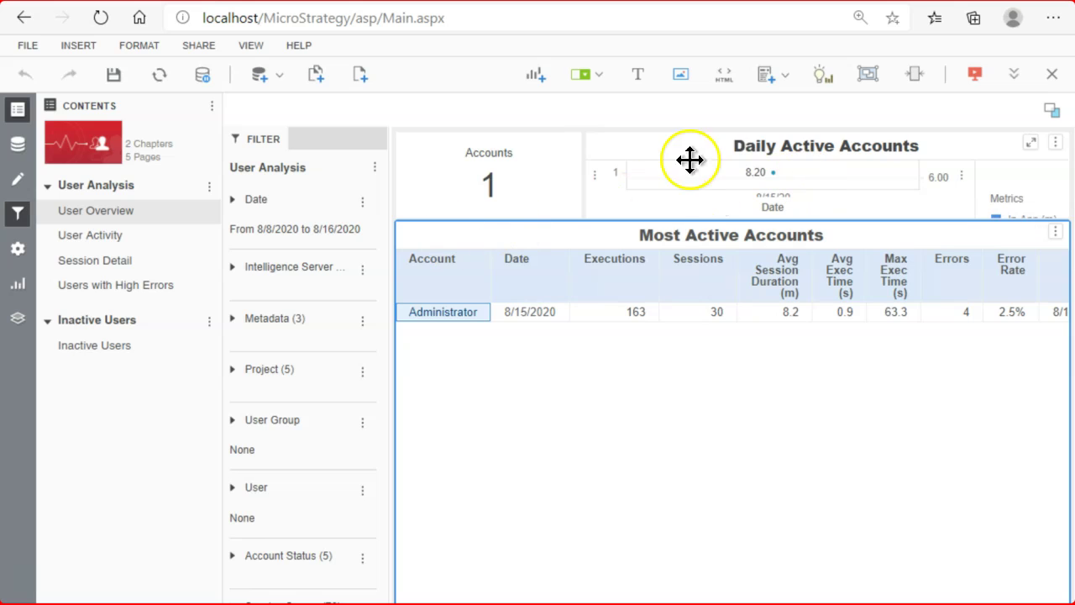
left_click_drag(830, 220, 846, 365)
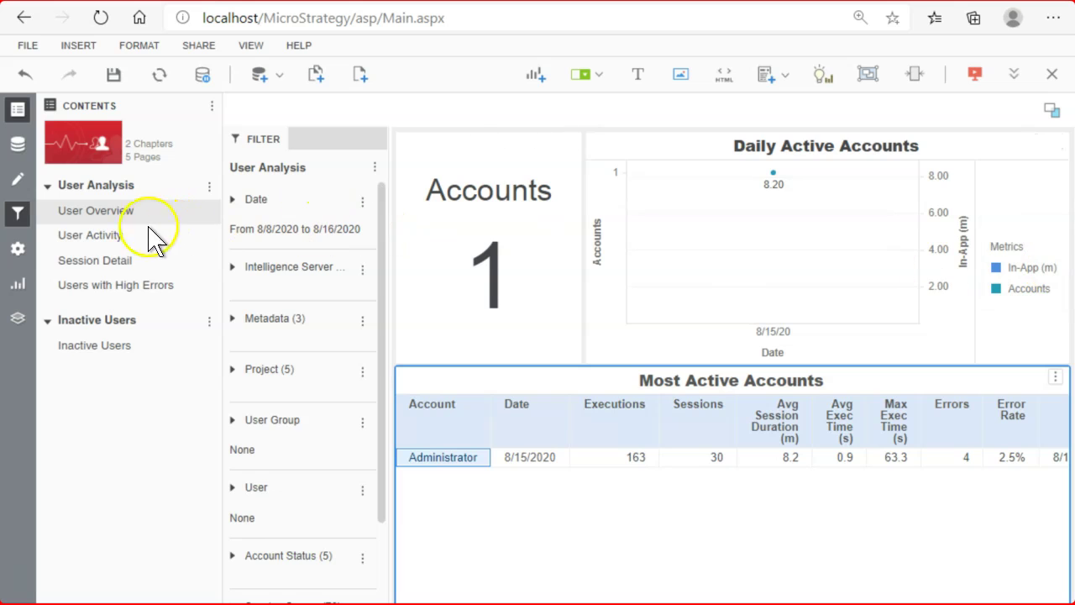
- Review the User Activity page of the dossier, maximizing the Activity Details grid to read its sessions and restoring it
left_click(90, 236)
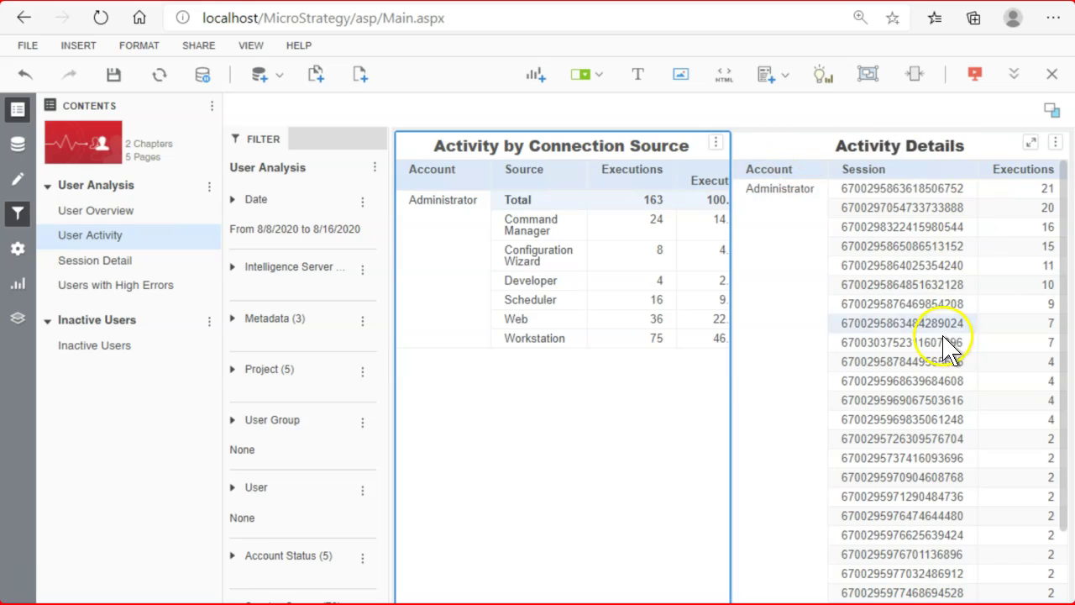
scroll(940, 344, "down", 3)
scroll(939, 353, "up", 3)
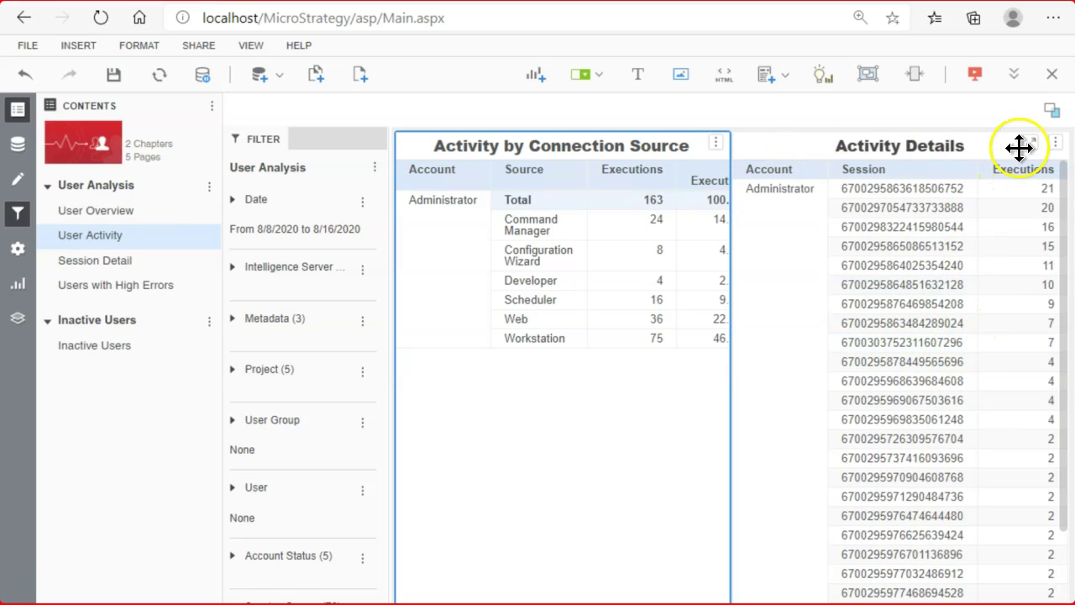
left_click(1029, 143)
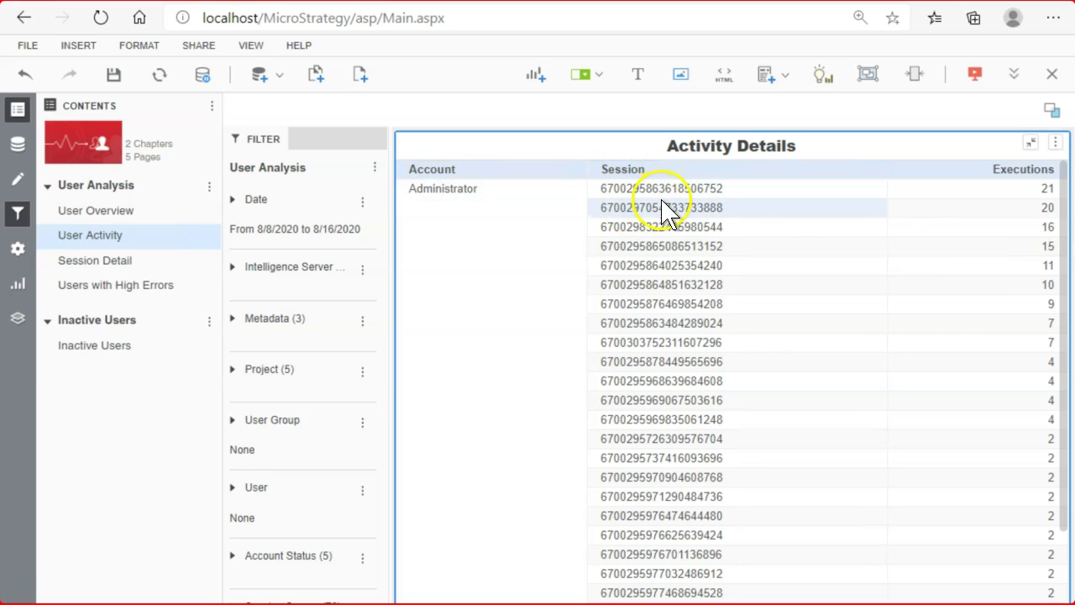
scroll(1014, 323, "down", 3)
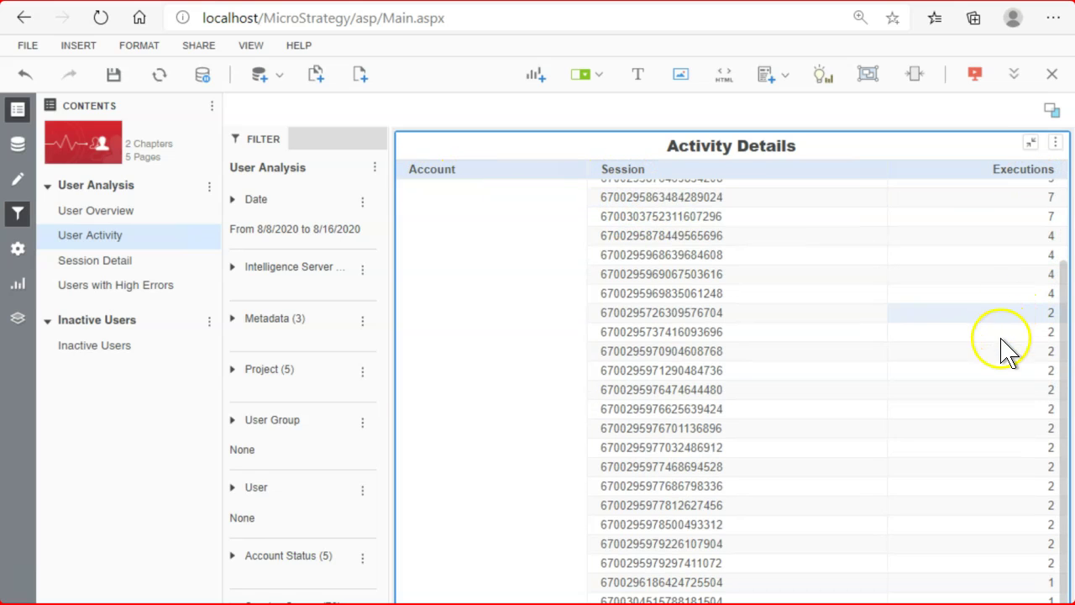
scroll(1004, 336, "up", 3)
left_click(1030, 144)
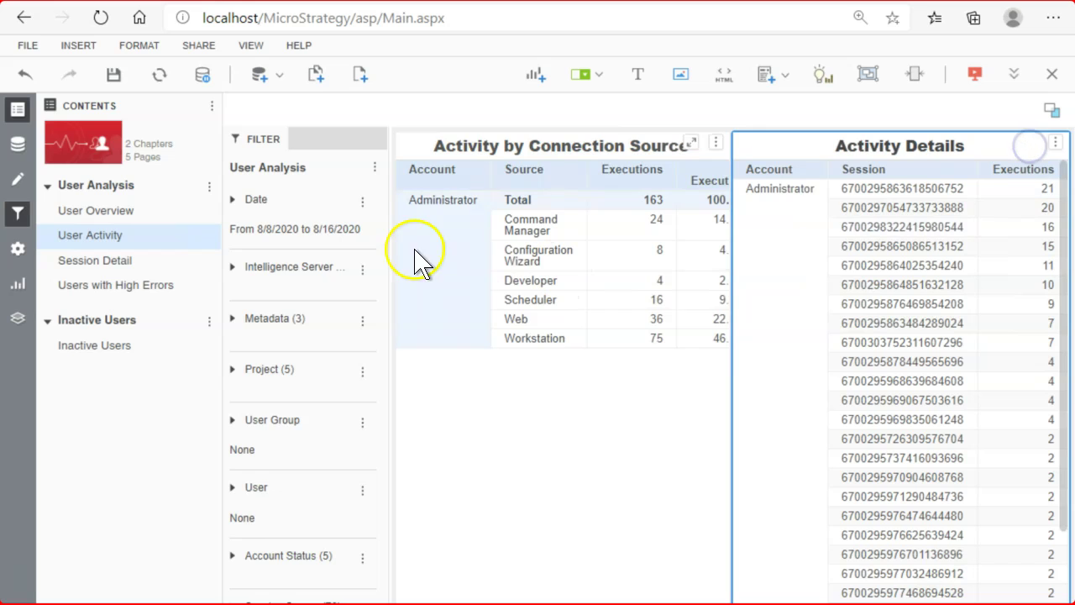
- Examine the account session durations on the Session Detail page, reducing the browser zoom so the Duration column fits
left_click(146, 270)
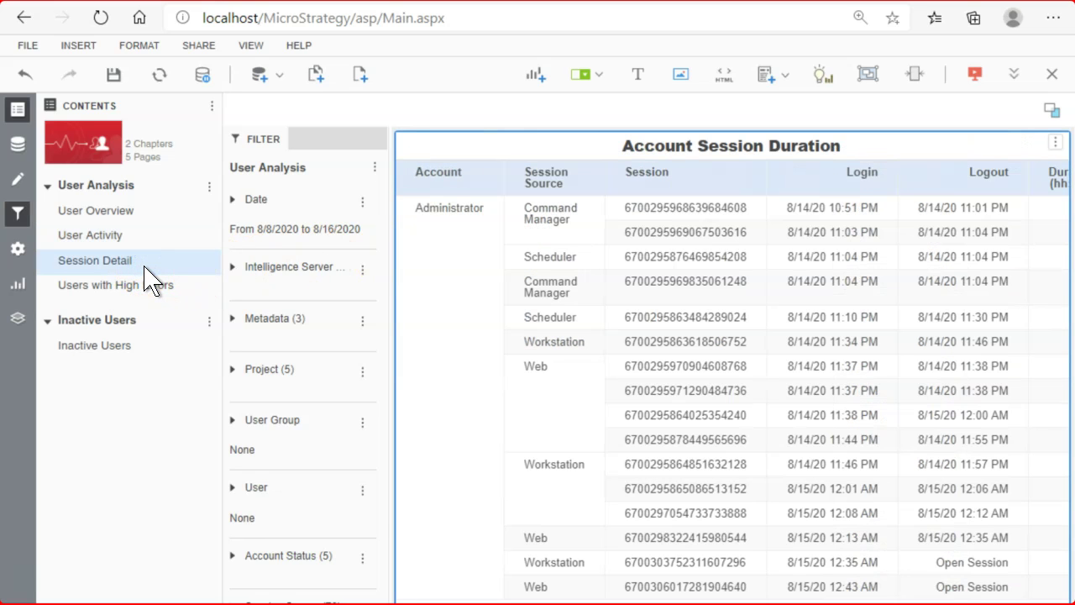
left_click(451, 291)
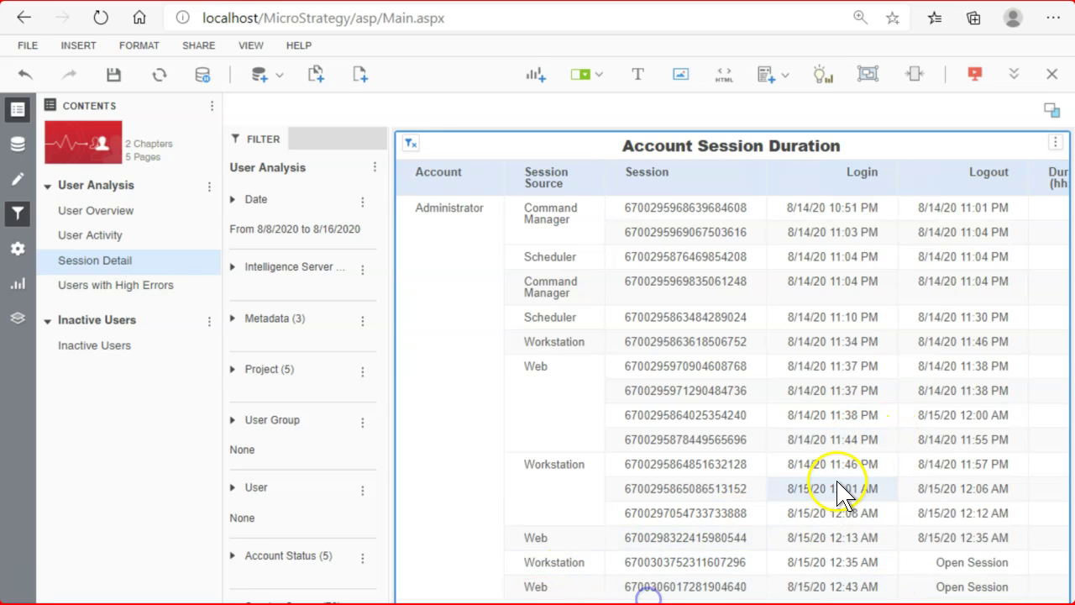
key("ctrl+minus")
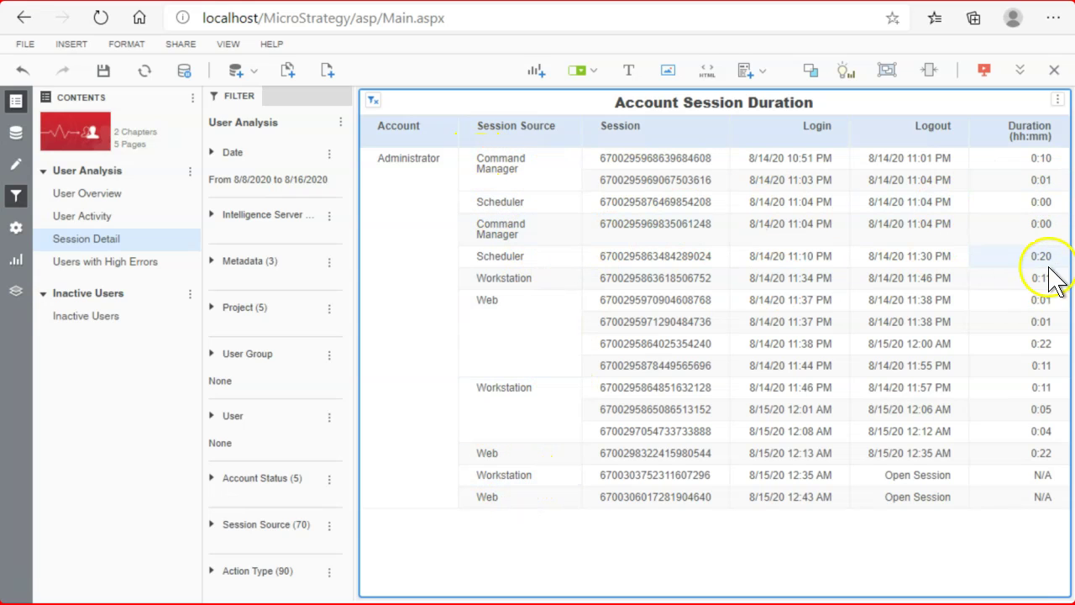
left_click(522, 257)
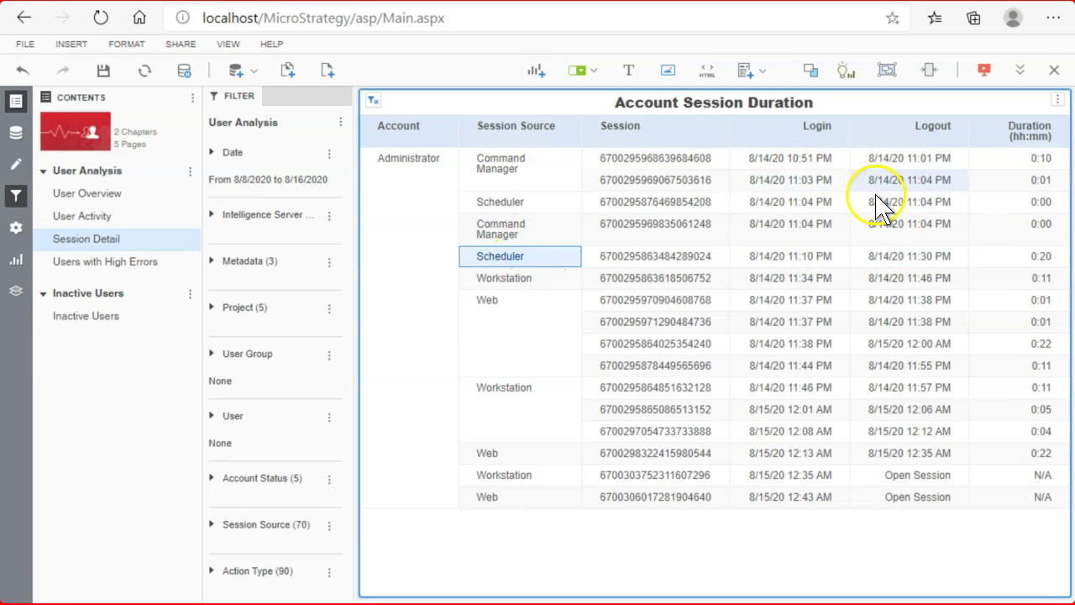
- Review the inactive accounts over the last 30 days on the Inactive Users page and show the collapsed page header
left_click(85, 319)
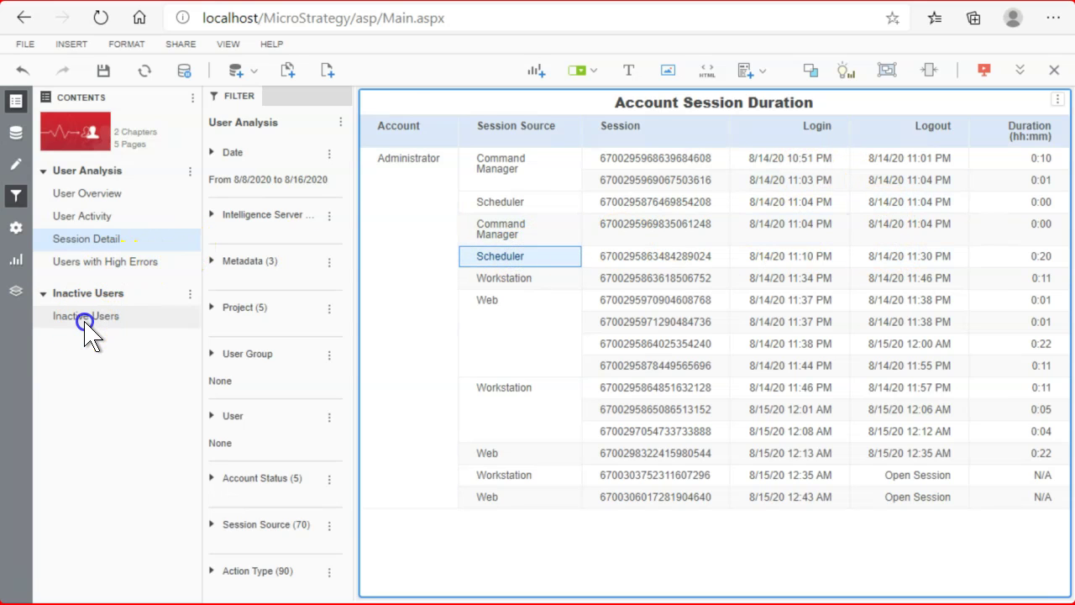
left_click(386, 193)
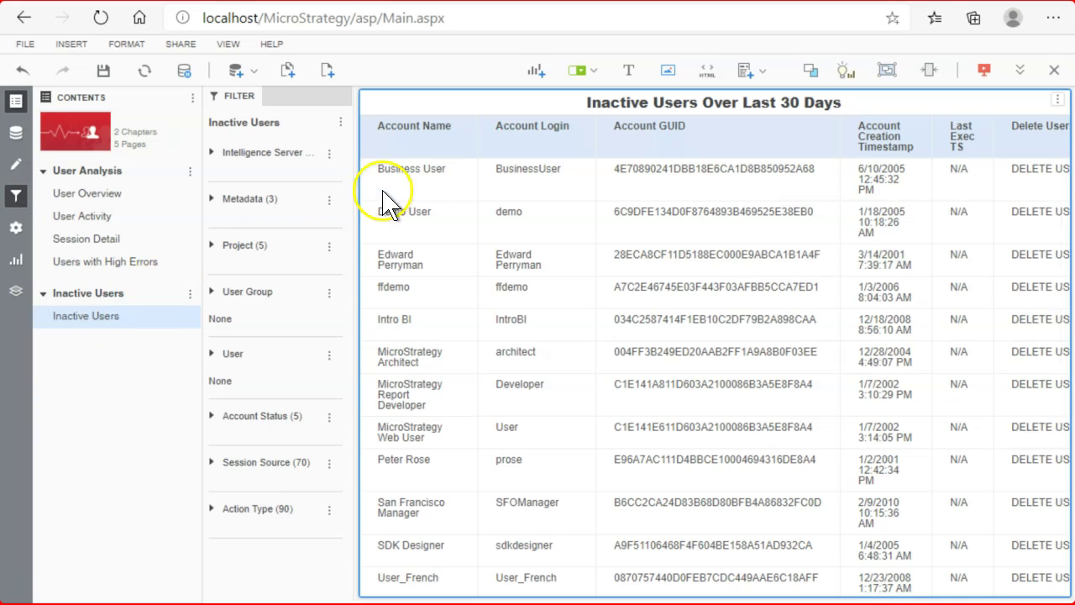
scroll(517, 286, "down", 4)
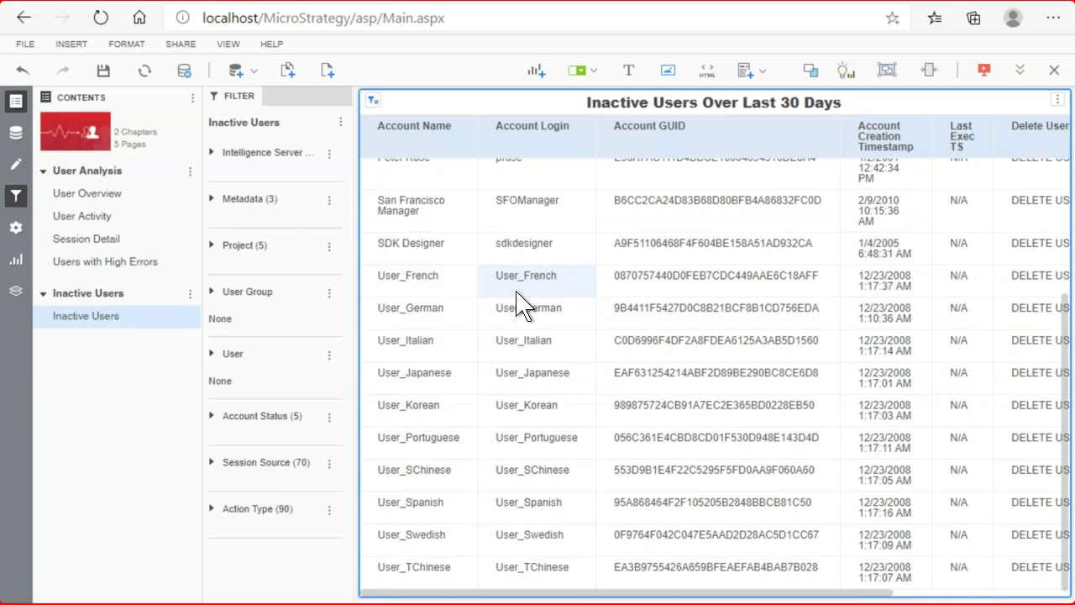
scroll(424, 252, "up", 4)
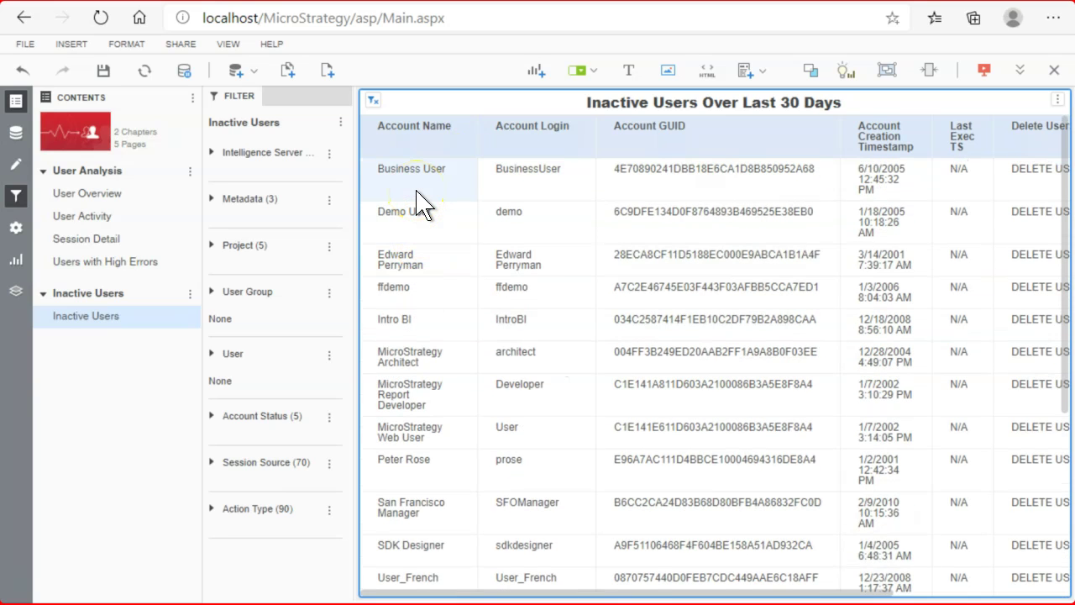
left_click(1021, 71)
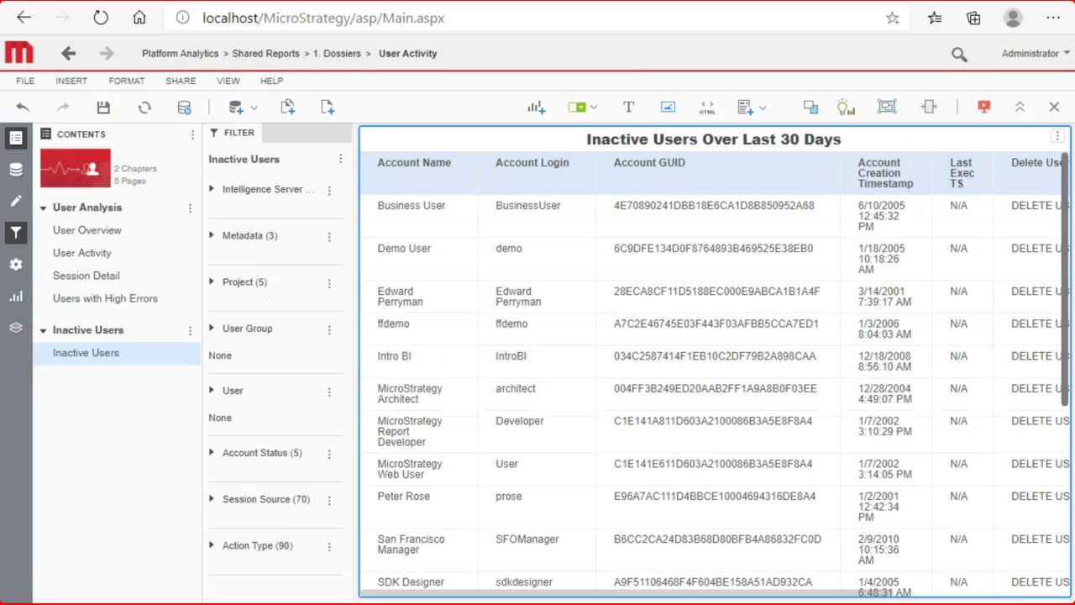
- Switch to MicroStrategy Workstation and open the Activity section of the MicroStrategy Tutorial application's properties
mouse_move(1074, 271)
left_click(1000, 268)
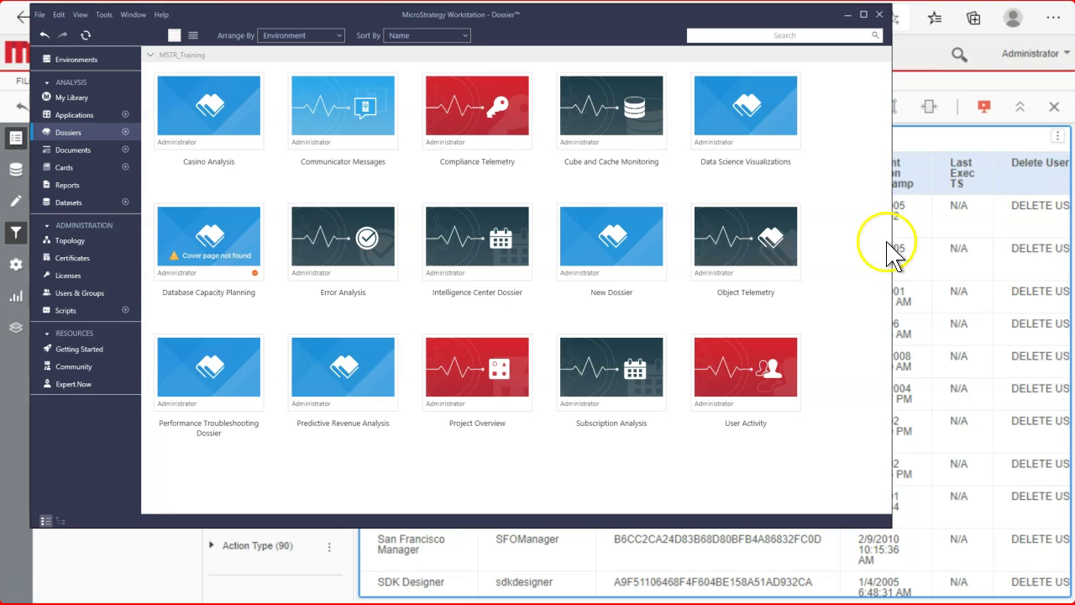
left_click(85, 117)
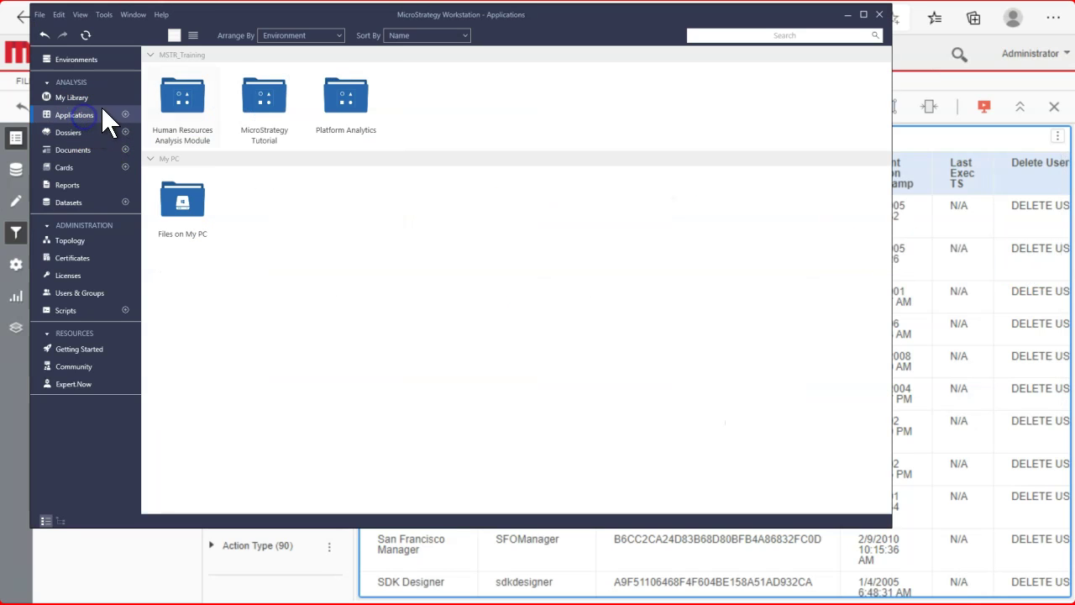
right_click(272, 105)
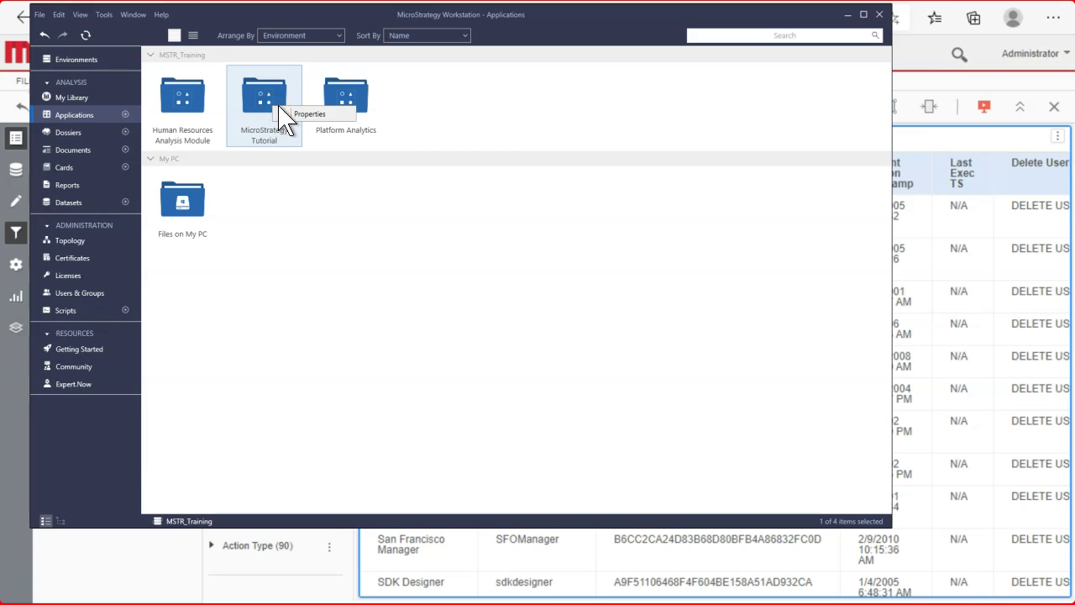
left_click(307, 114)
left_click_drag(242, 80, 510, 79)
left_click(377, 127)
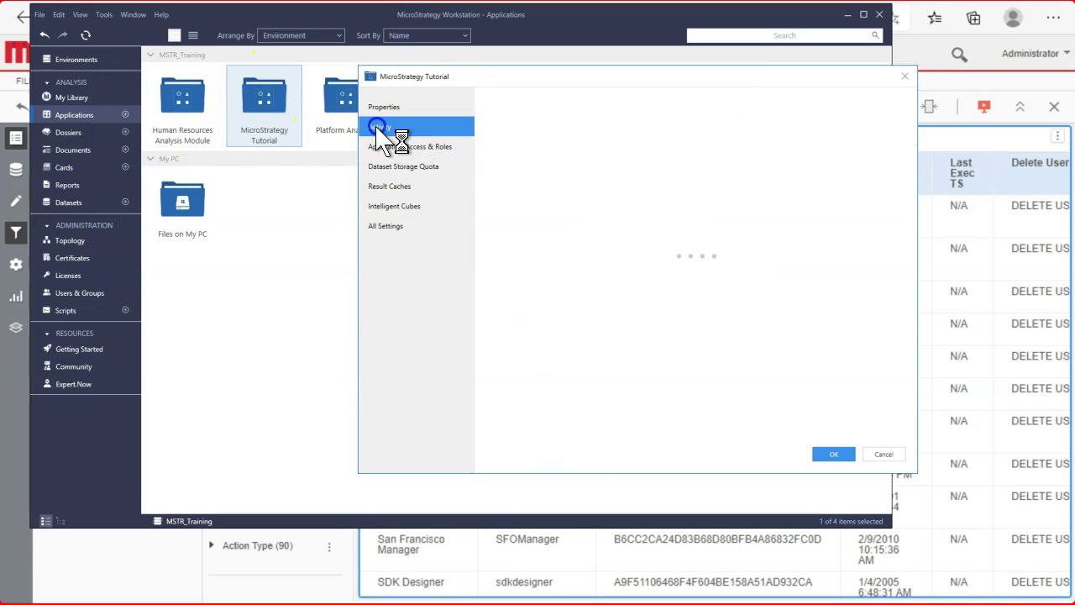
left_click_drag(524, 84, 323, 31)
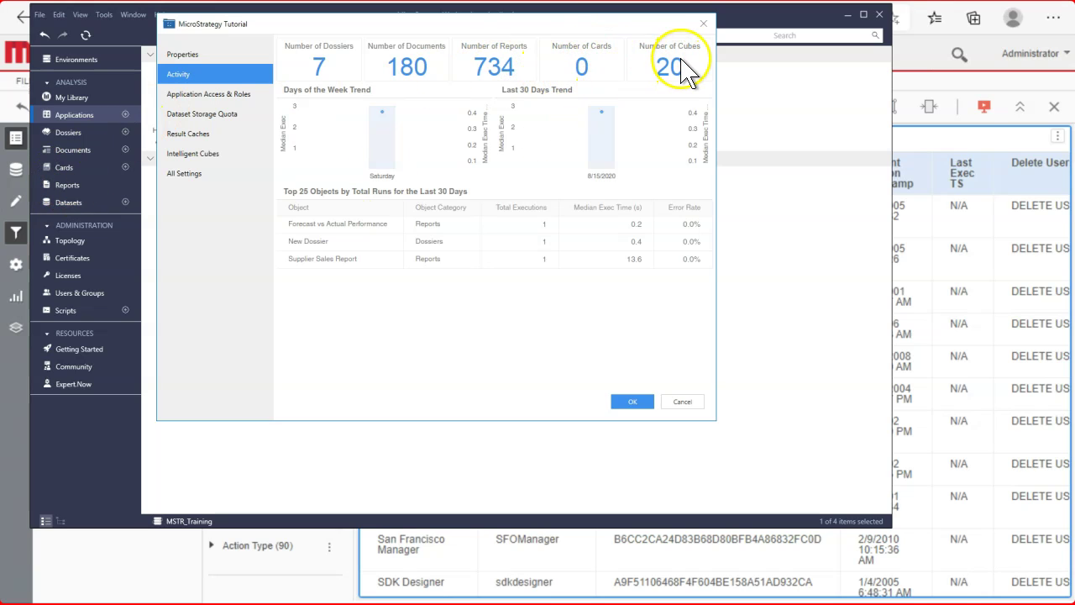
- Examine the top objects by total runs, the Days of the Week Trend and the Last 30 Days Trend for MicroStrategy Tutorial
left_click(493, 338)
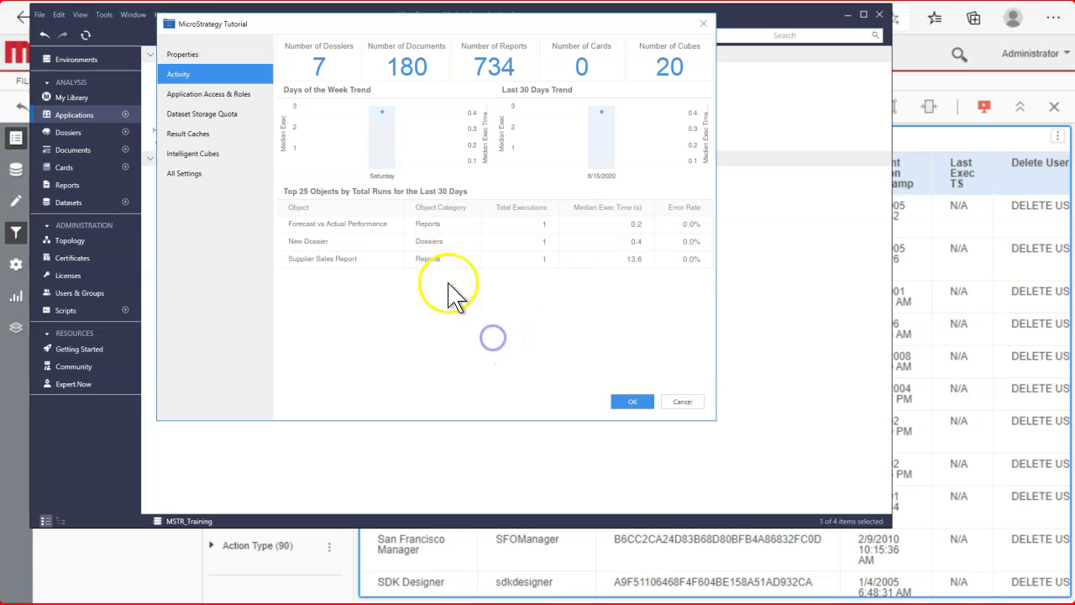
left_click(347, 227)
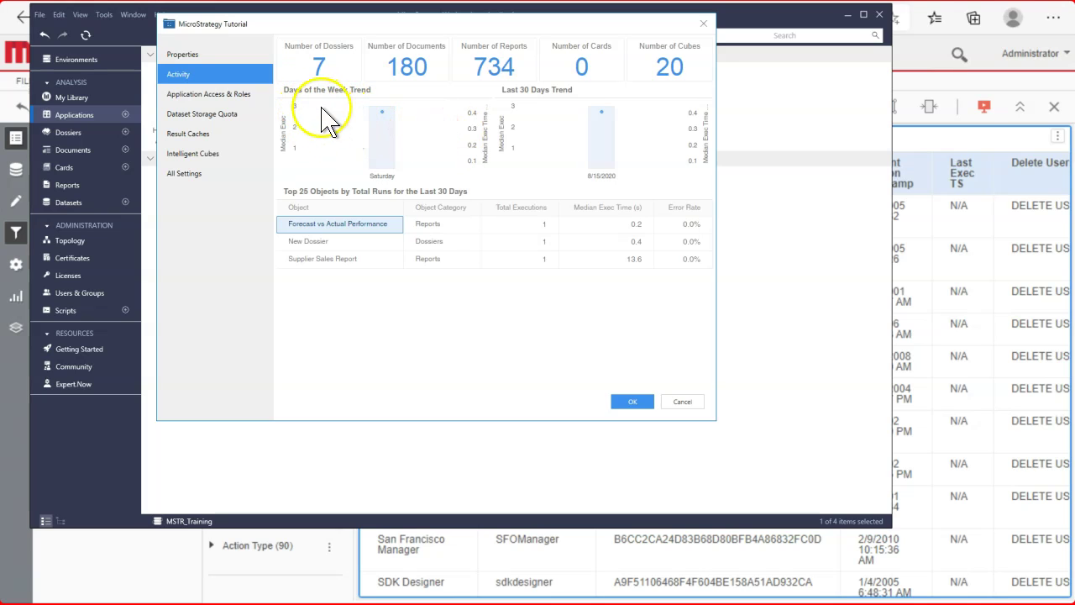
mouse_move(374, 134)
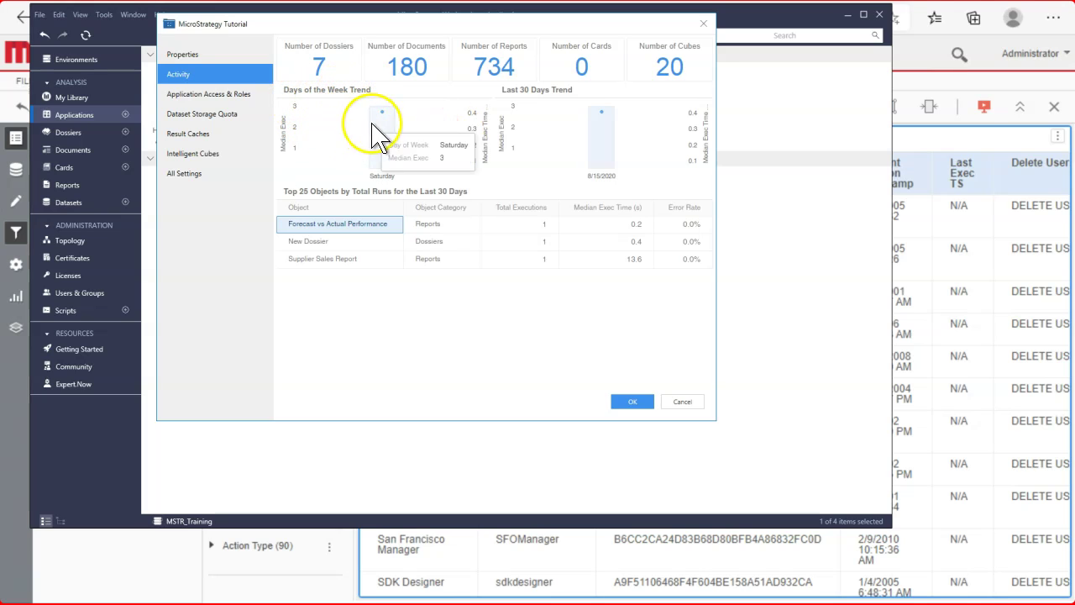
left_click(593, 126)
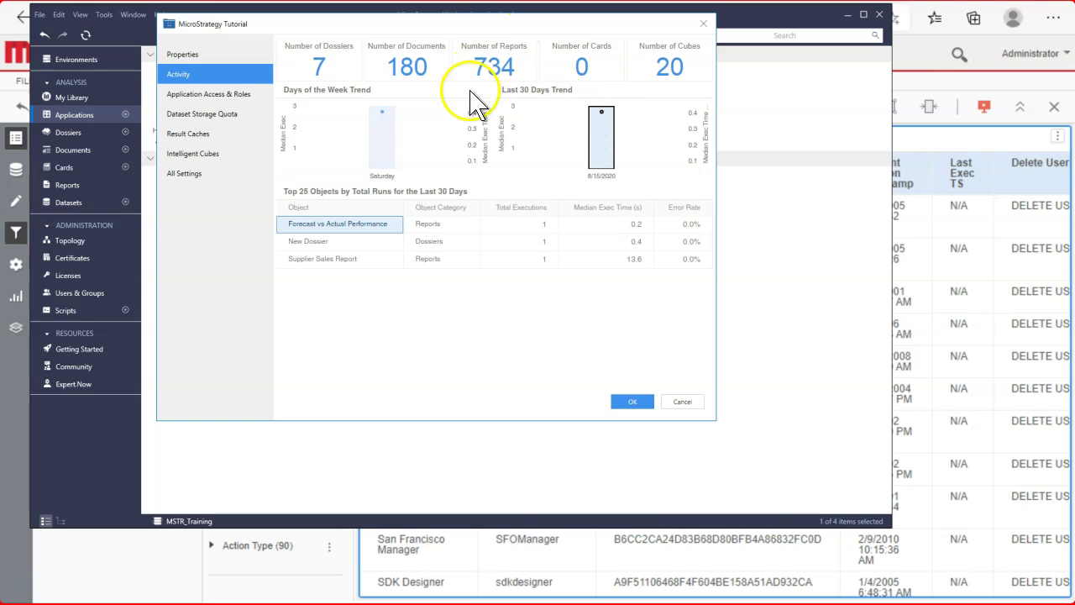
mouse_move(603, 134)
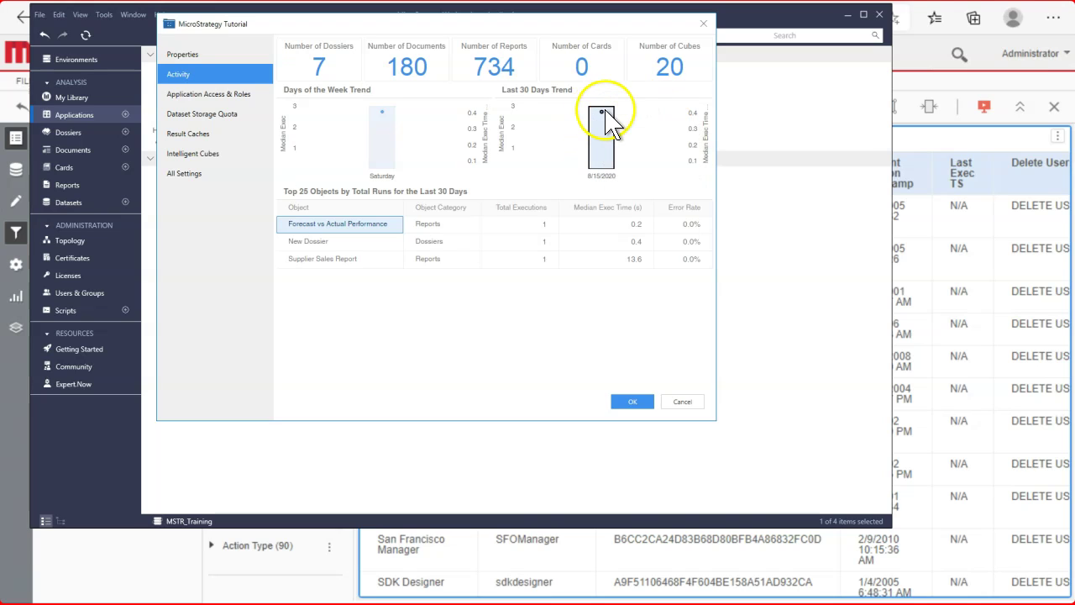
mouse_move(391, 124)
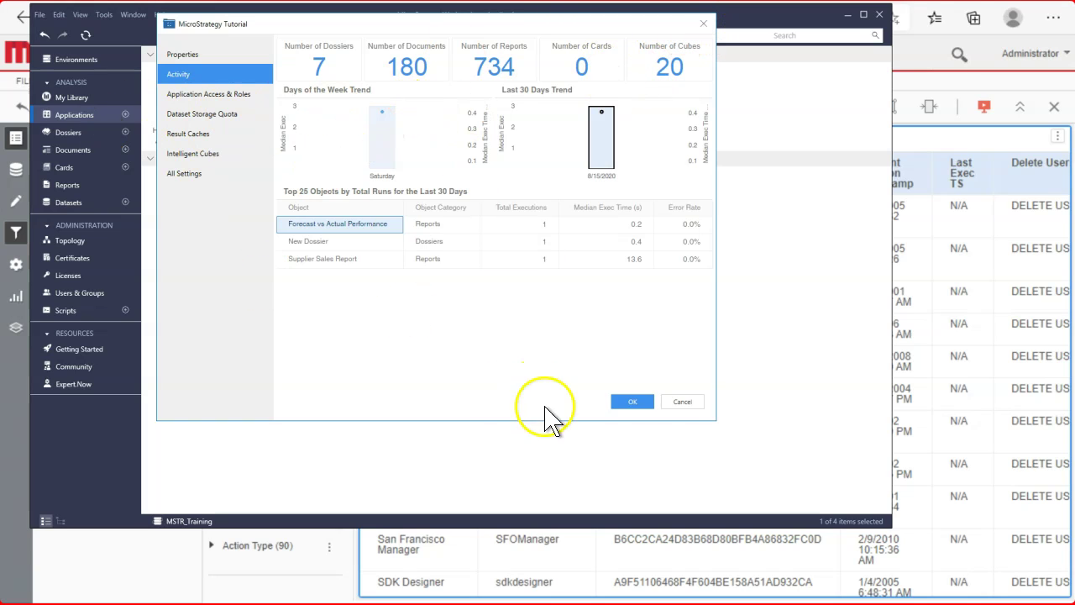
- Close the MicroStrategy Tutorial properties, return to the 1. Dossiers folder in the browser and open the Cube and Cache Monitoring dossier
left_click(677, 402)
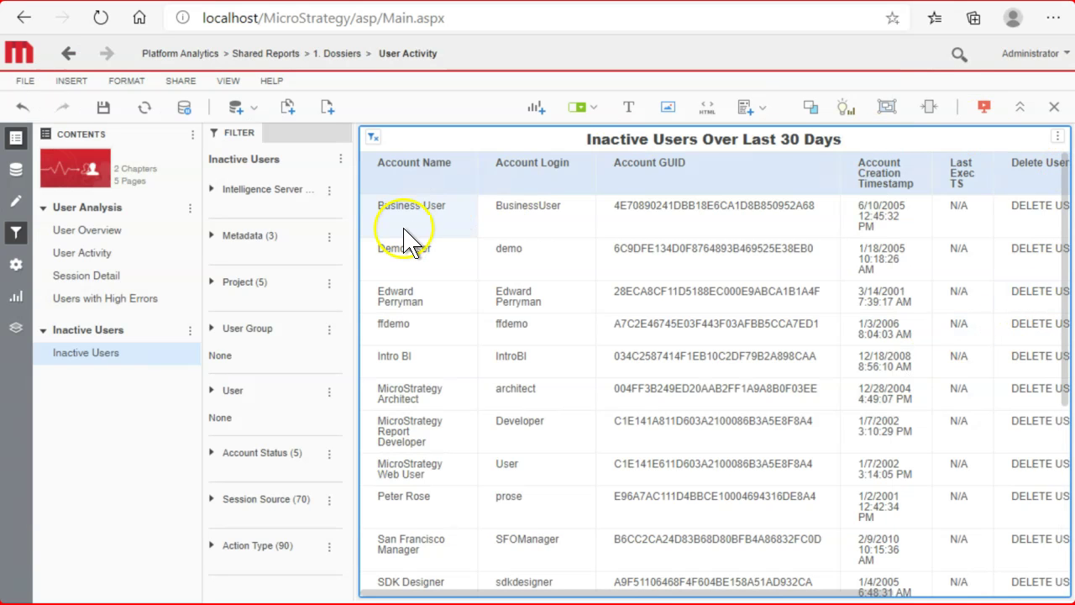
left_click(340, 54)
left_click(439, 389)
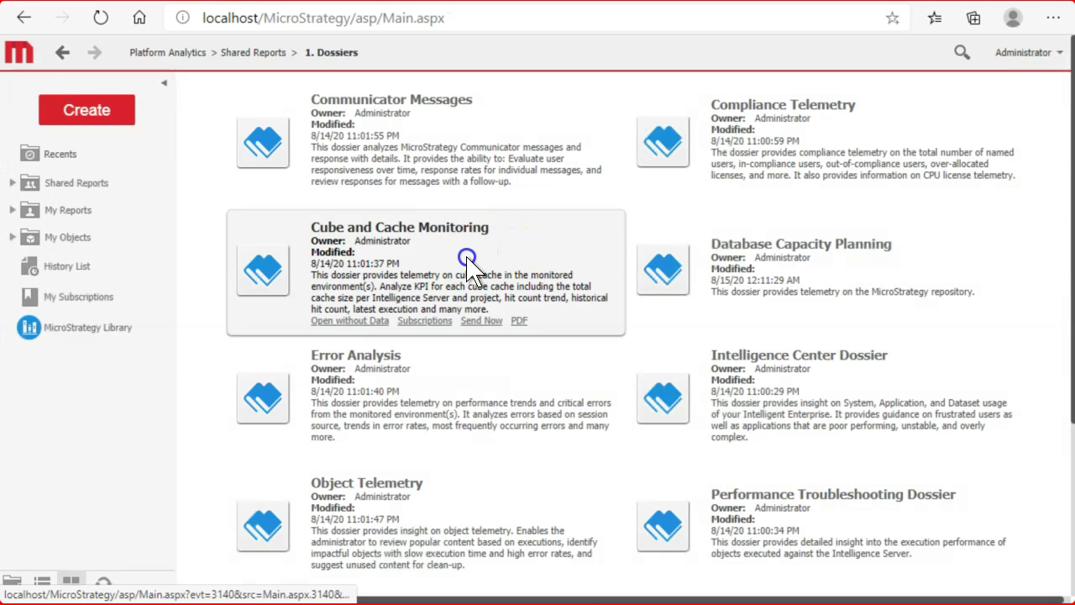
left_click(468, 258)
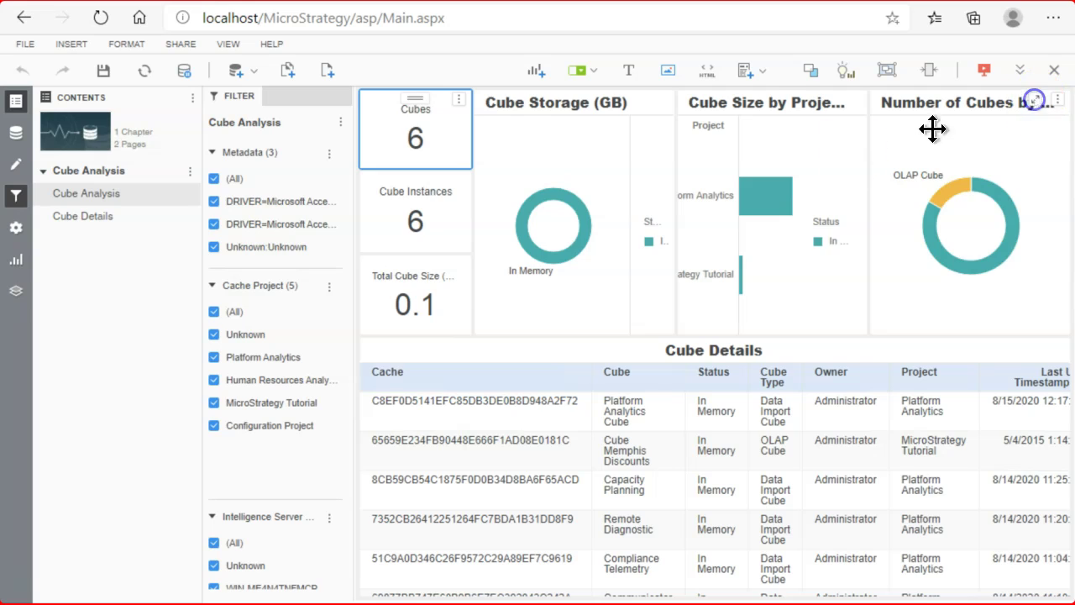
- Examine the Number of Cubes by Type chart at full size, restore the page layout and view the Cube Details page
left_click(1035, 99)
mouse_move(679, 271)
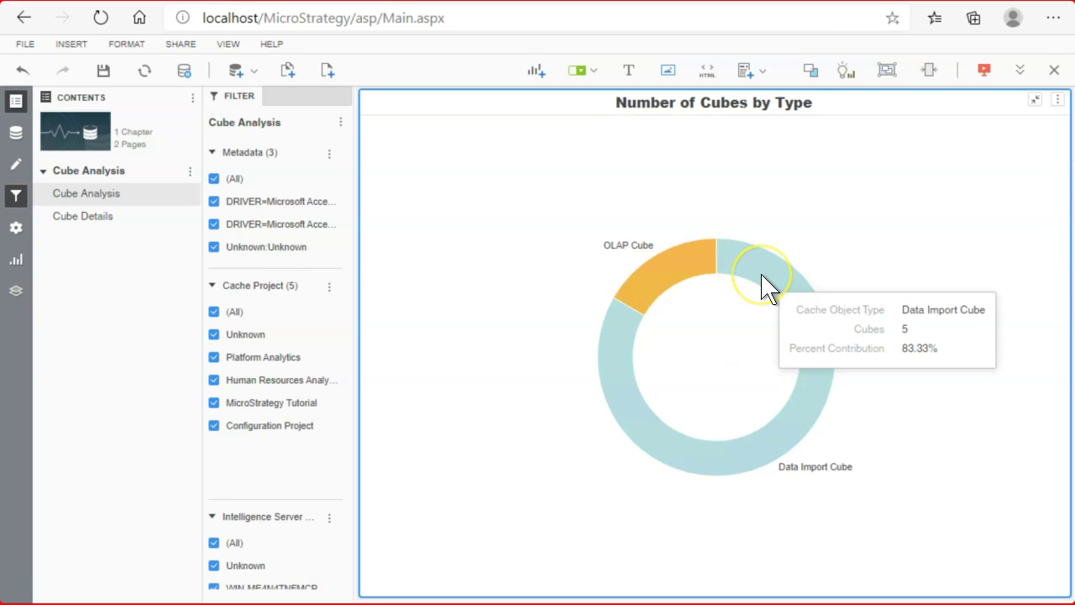
left_click(1034, 100)
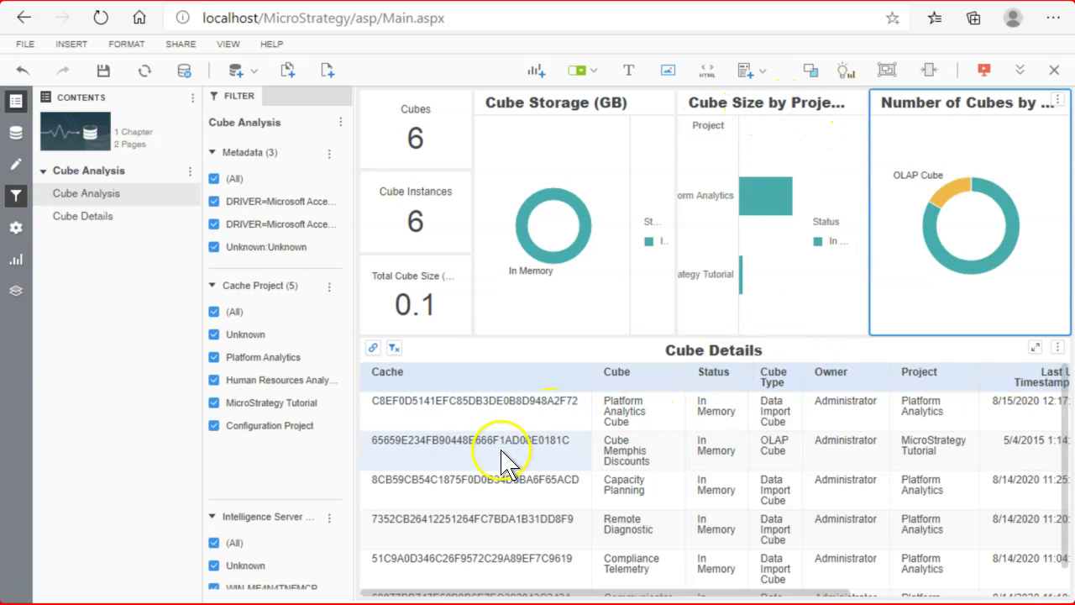
left_click(95, 222)
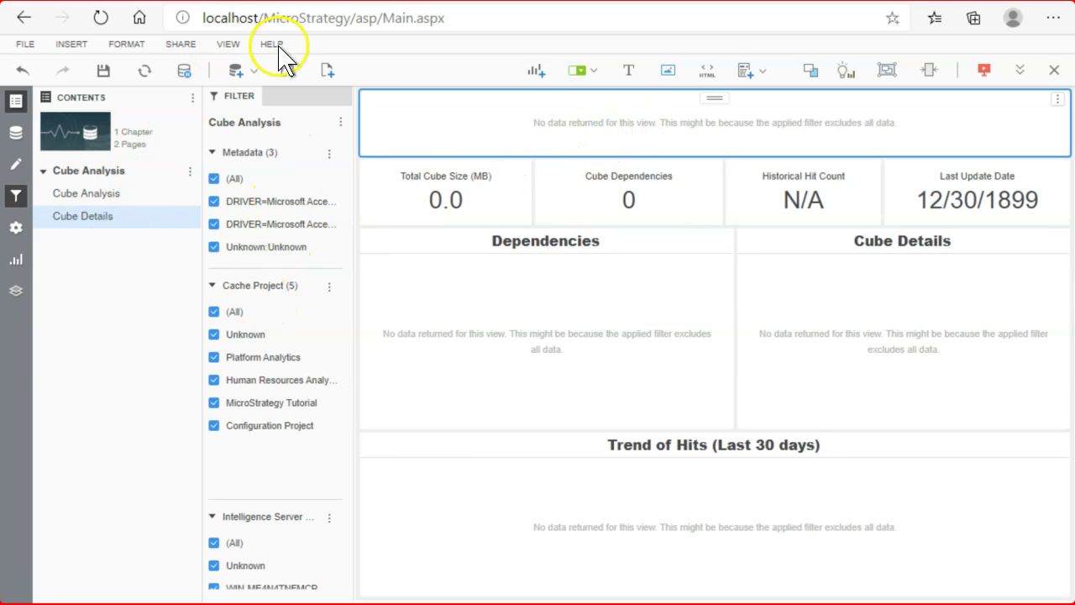
- Leave Cube and Cache Monitoring for the 1. Dossiers folder and open the Project Overview dossier
left_click(1020, 72)
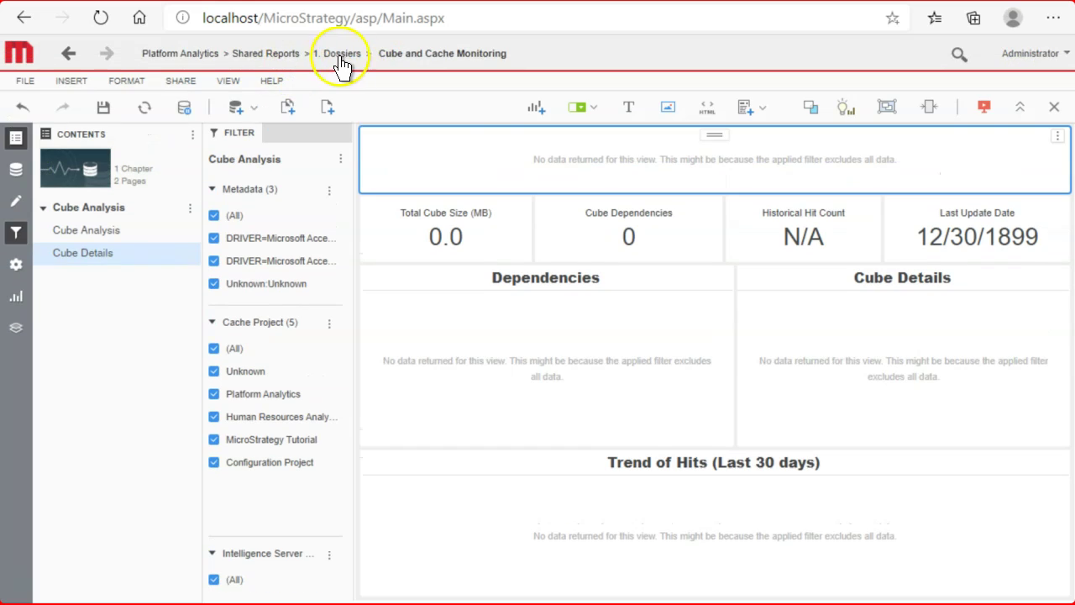
left_click(353, 53)
left_click(422, 390)
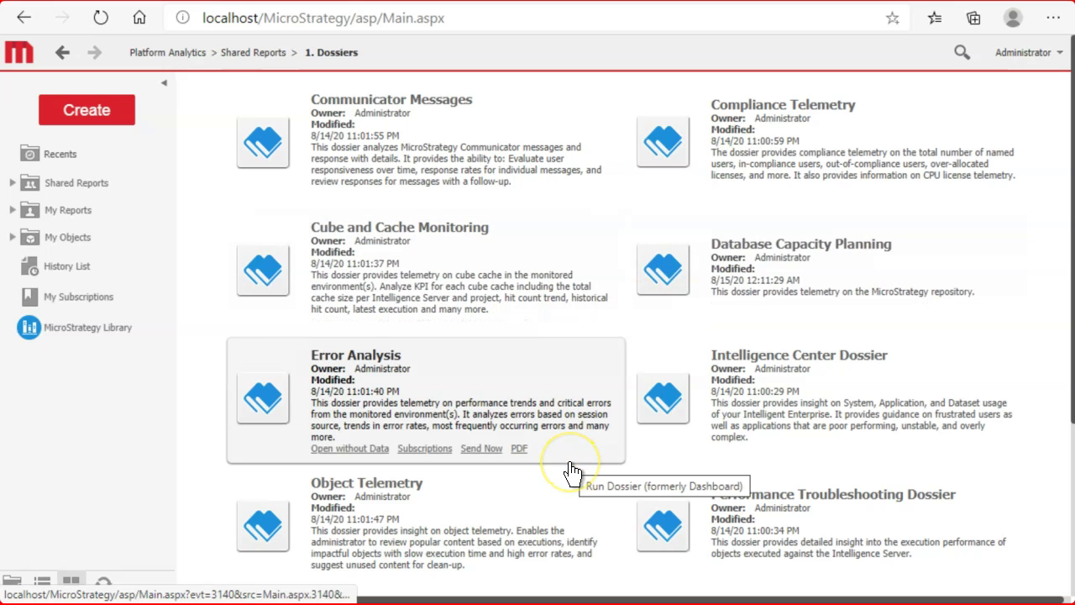
scroll(573, 472, "down", 2)
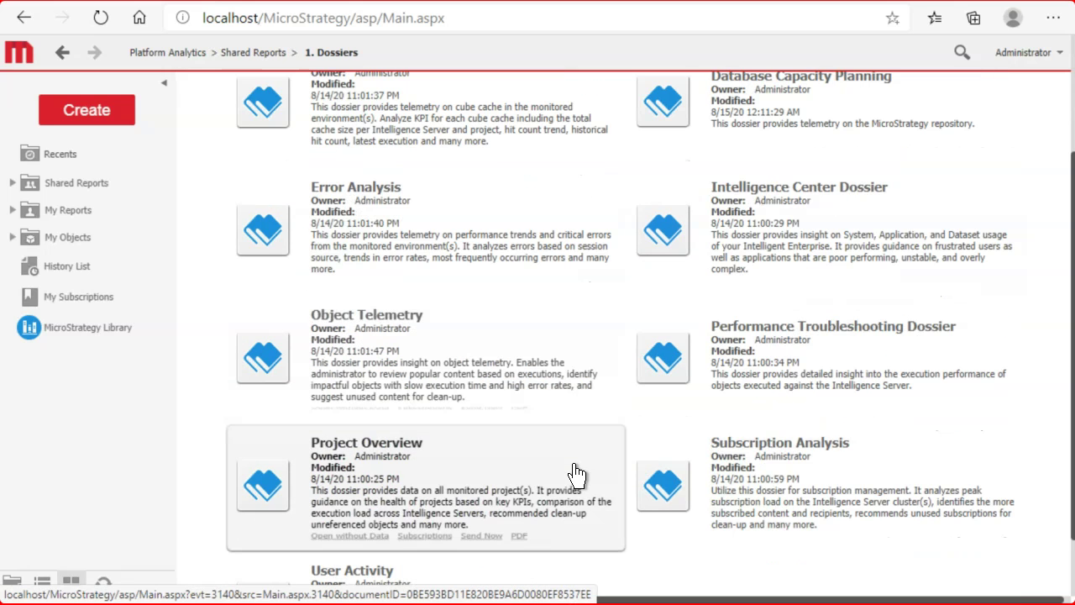
scroll(572, 348, "up", 1)
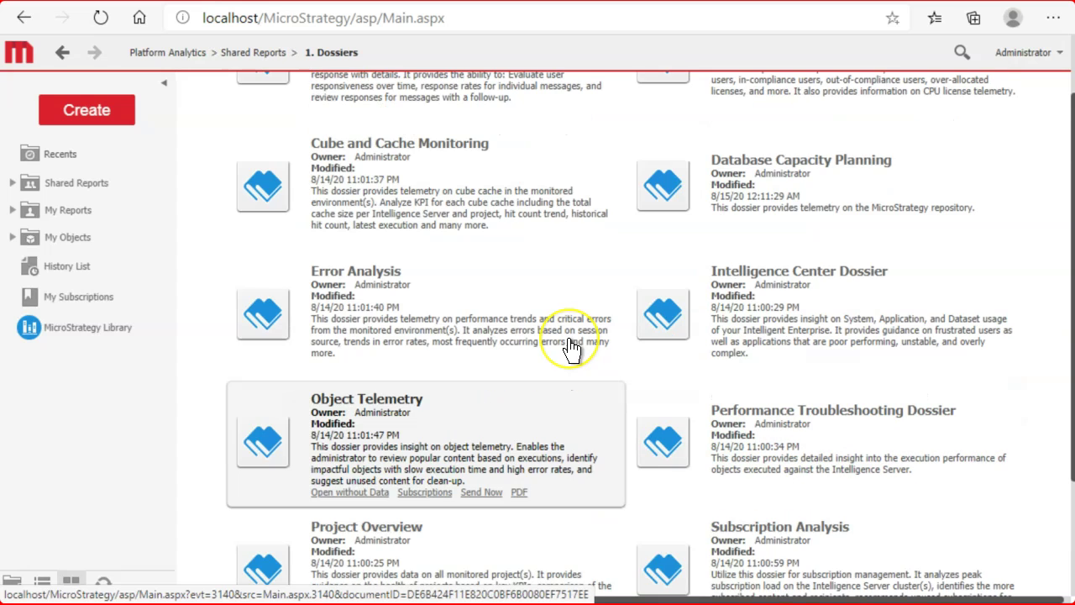
scroll(571, 348, "up", 1)
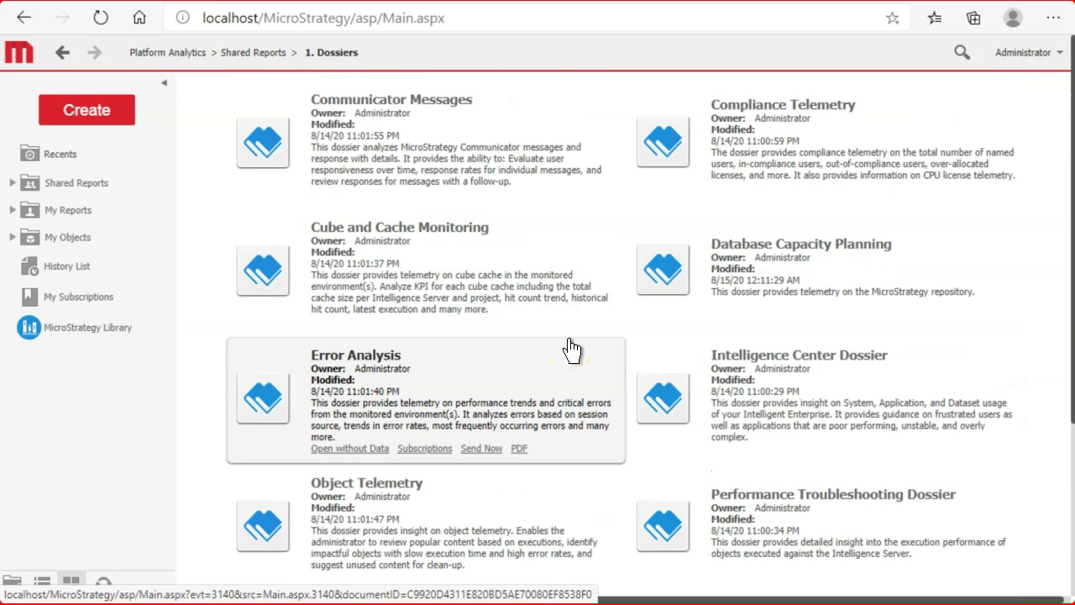
scroll(572, 348, "down", 3)
left_click(412, 382)
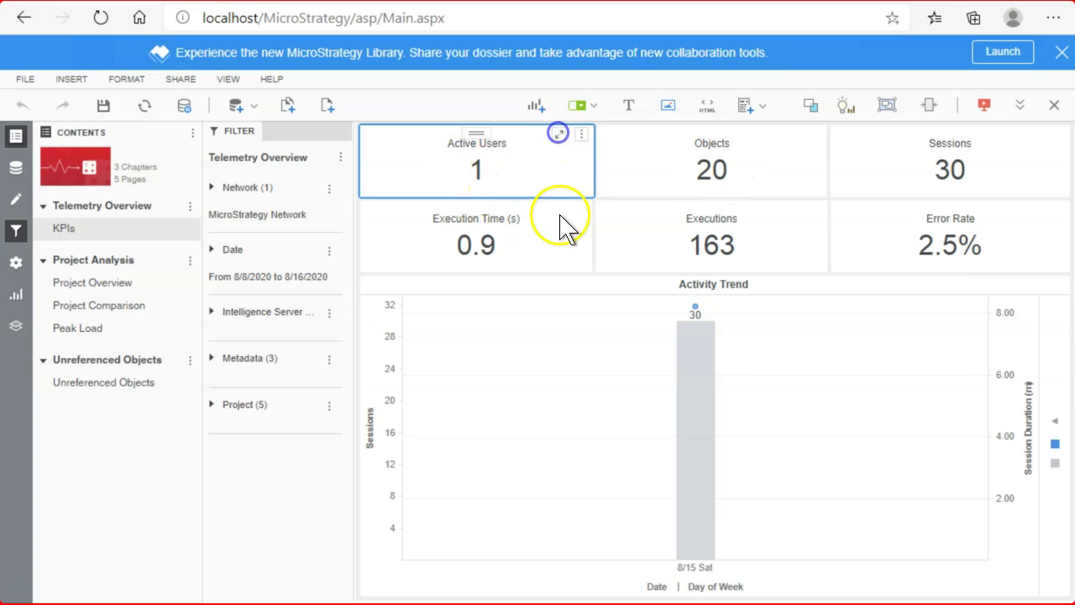
- Review the Active Users, Objects and Sessions KPIs and the Activity Trend on the KPIs page, enlarging and restoring Active Users
left_click(559, 134)
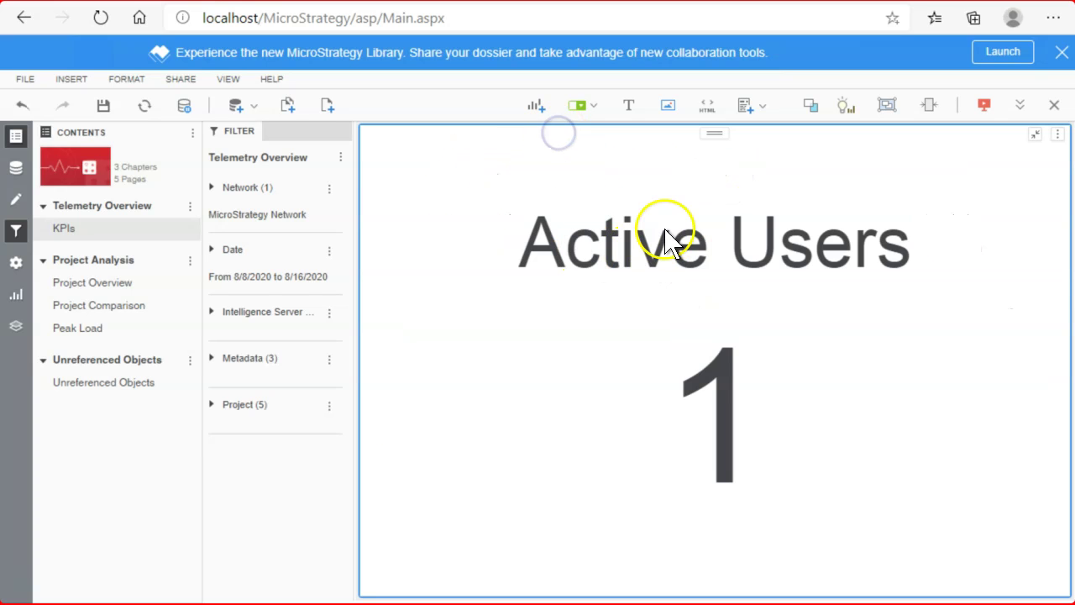
left_click(1033, 134)
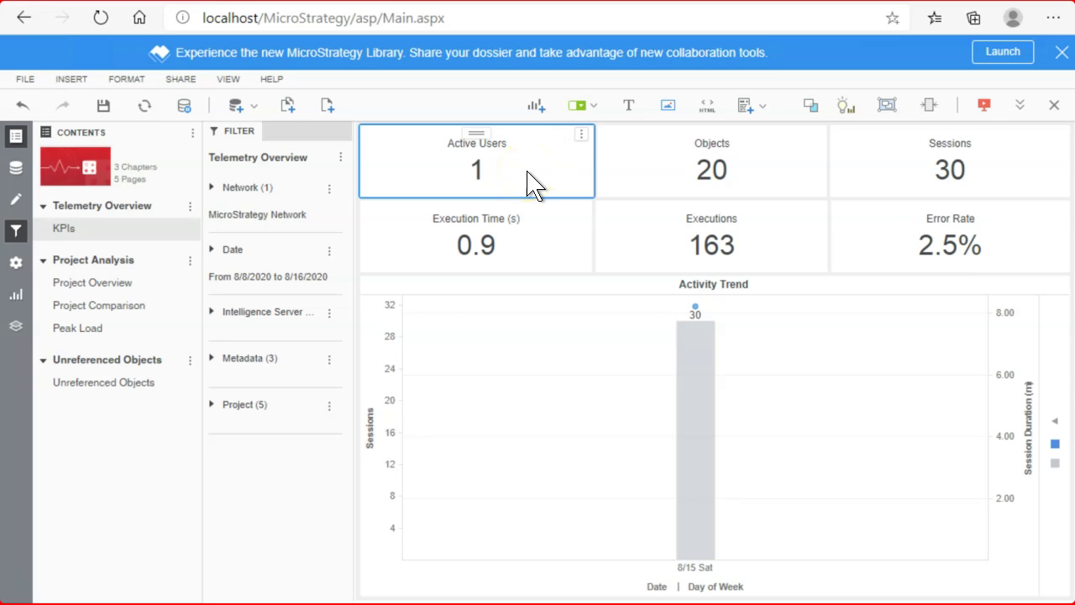
left_click(720, 172)
left_click(956, 168)
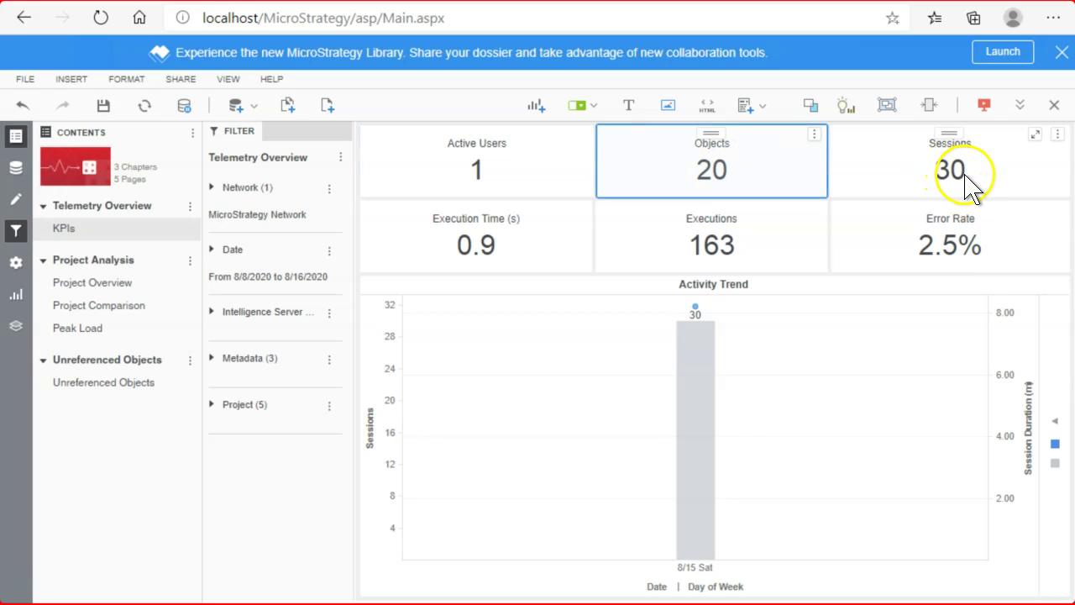
mouse_move(702, 328)
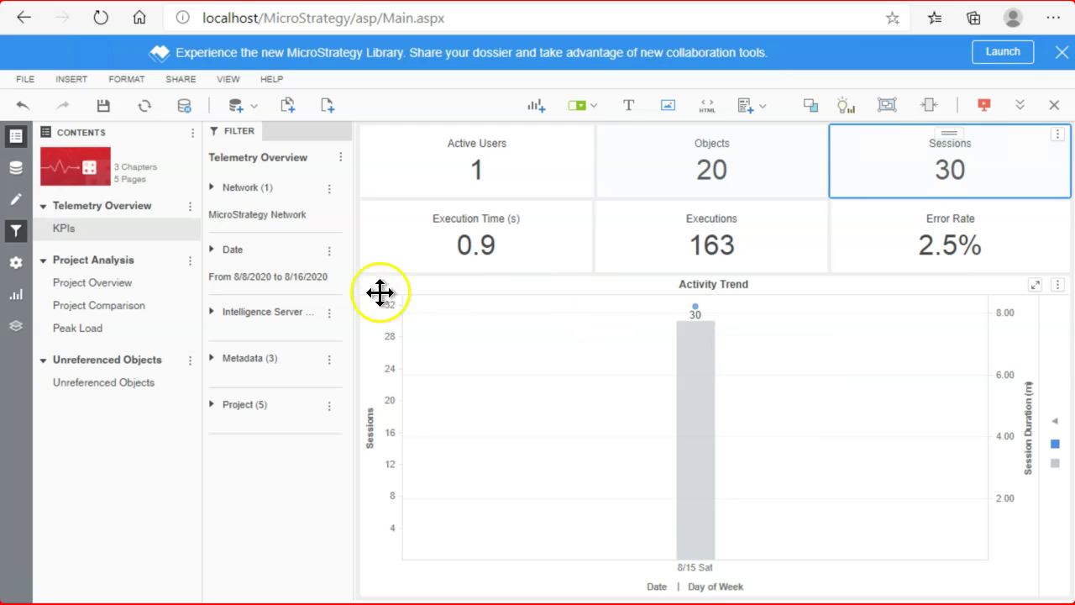
- Examine executions, sessions, errors and last execution times by project and session source on the Project Overview page
left_click(115, 284)
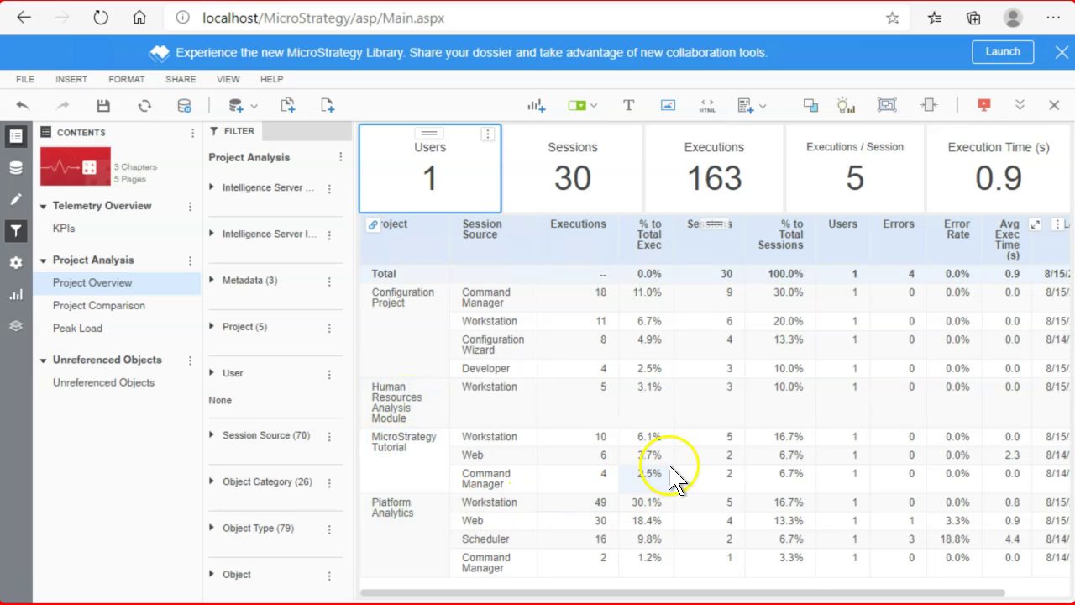
left_click_drag(816, 594, 948, 581)
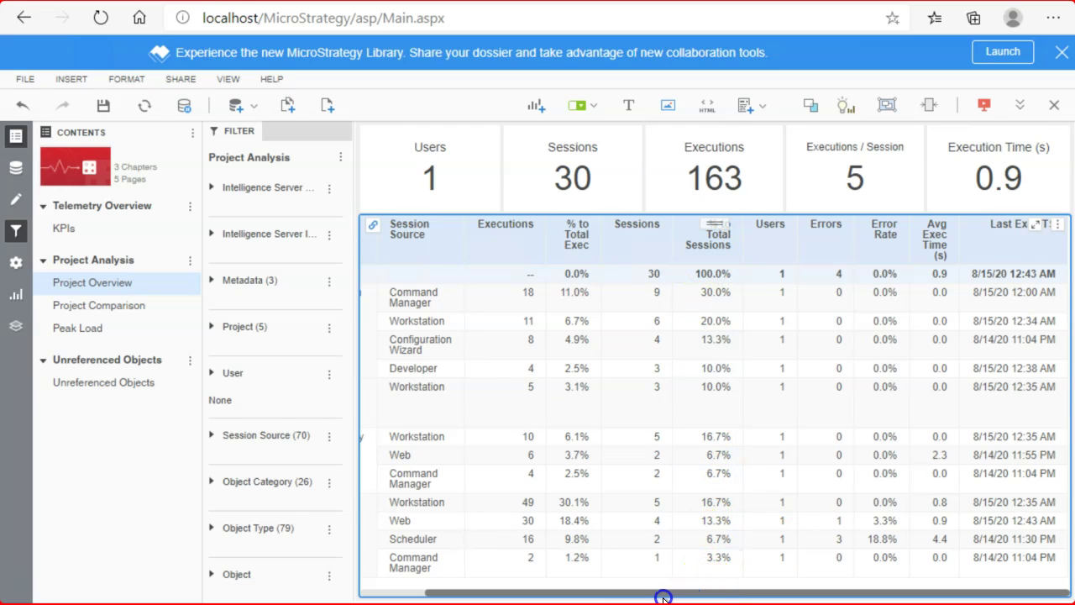
scroll(664, 597, "left", 2)
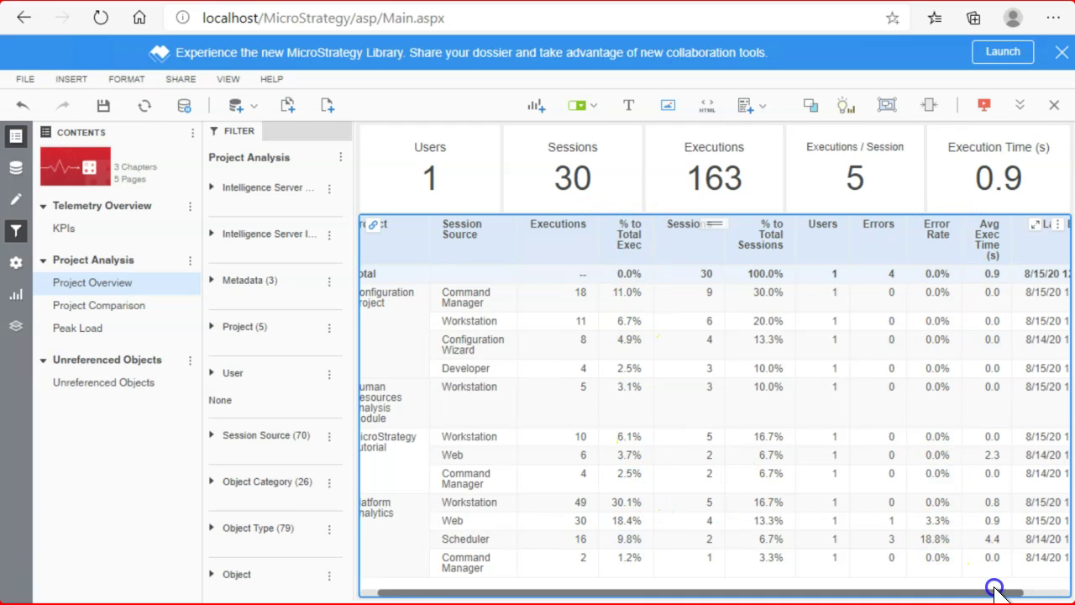
scroll(995, 590, "right", 2)
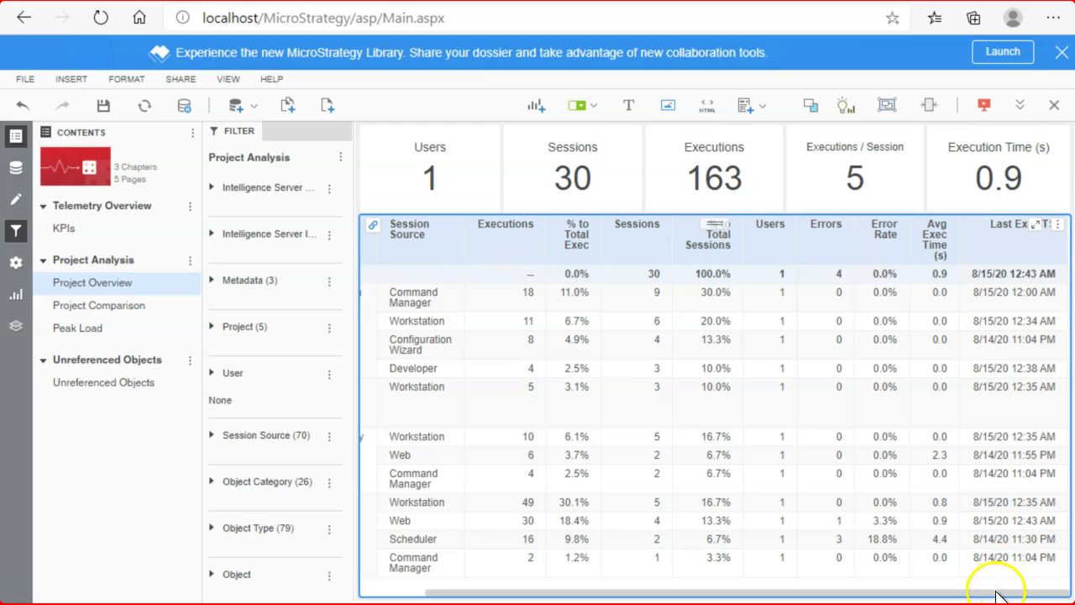
left_click_drag(996, 592, 668, 588)
- Review the hourly Server Load Distribution on the Peak Load page and examine the Load Details table at full size through its Errors column
left_click(95, 332)
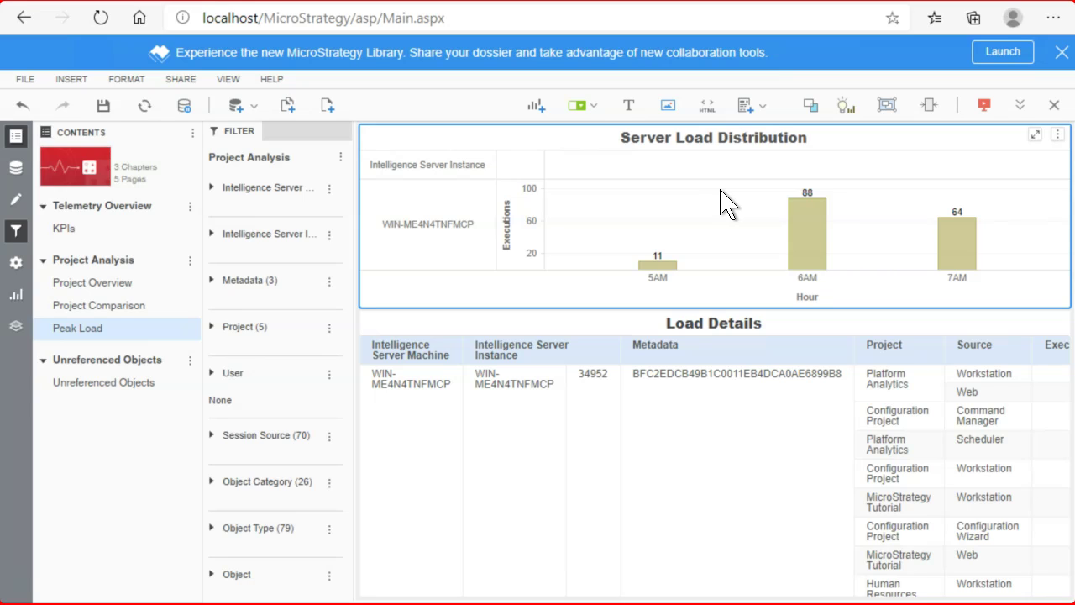
mouse_move(804, 224)
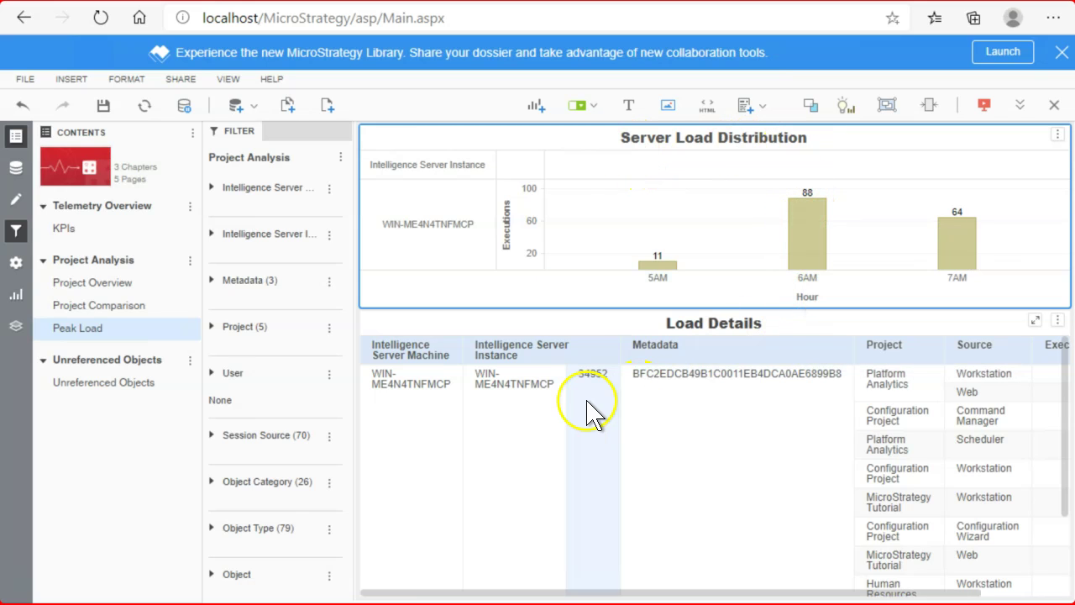
left_click(1036, 320)
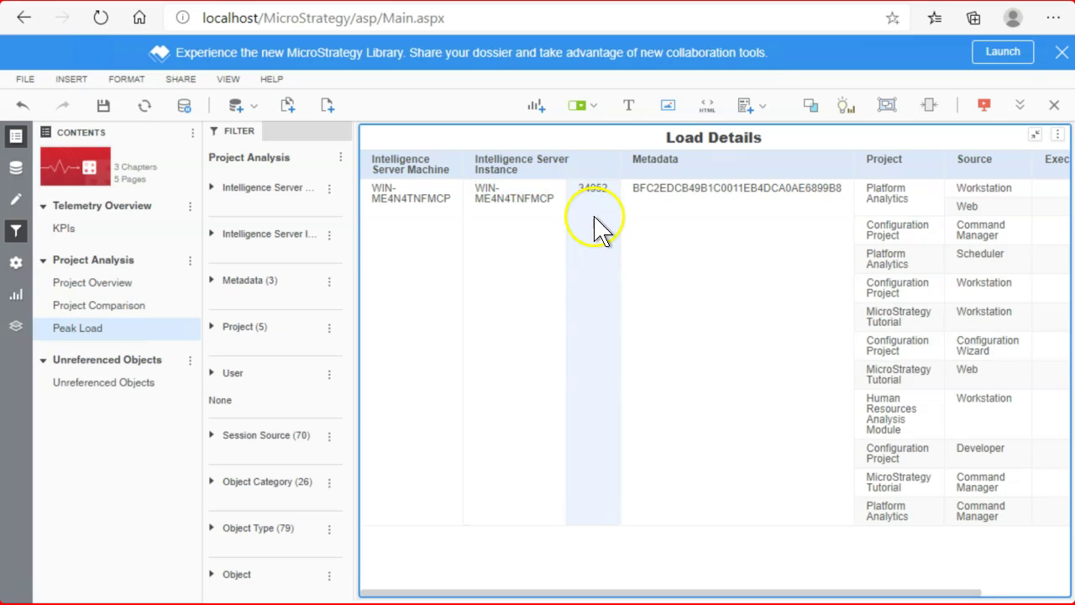
left_click_drag(715, 593, 836, 588)
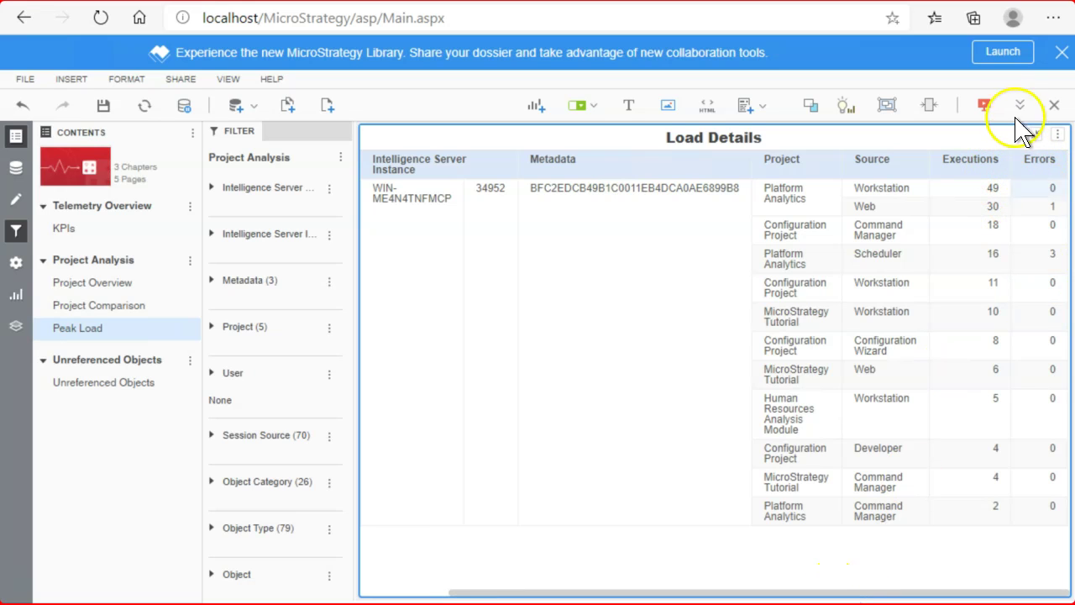
left_click(1034, 136)
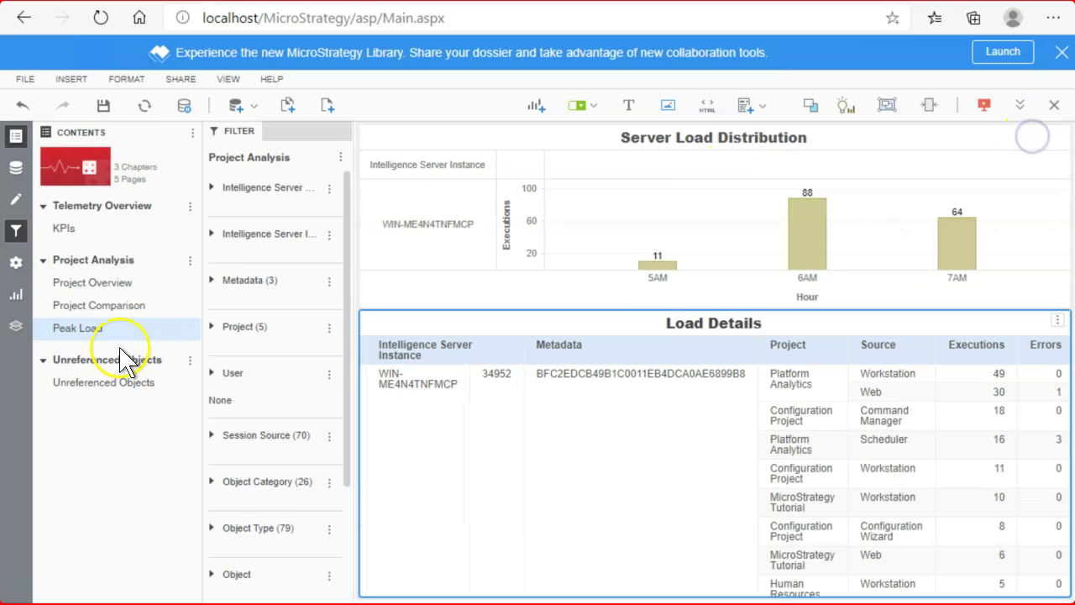
- Examine the application object counts per project in the Application and Schema Object by Projects grid on the Project Comparison page
left_click(110, 307)
left_click(683, 174)
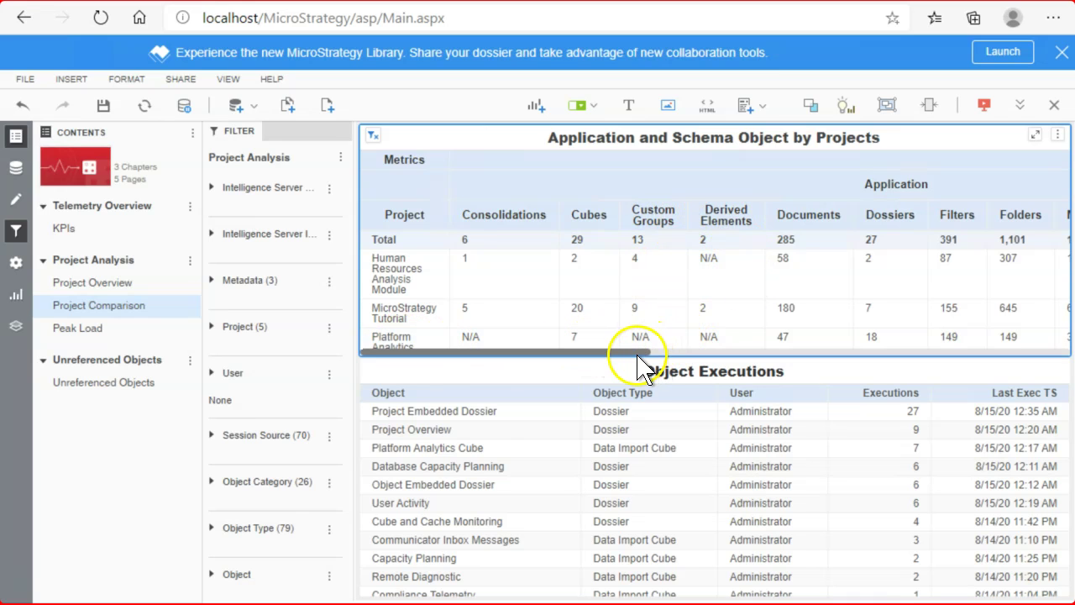
left_click_drag(636, 358, 732, 342)
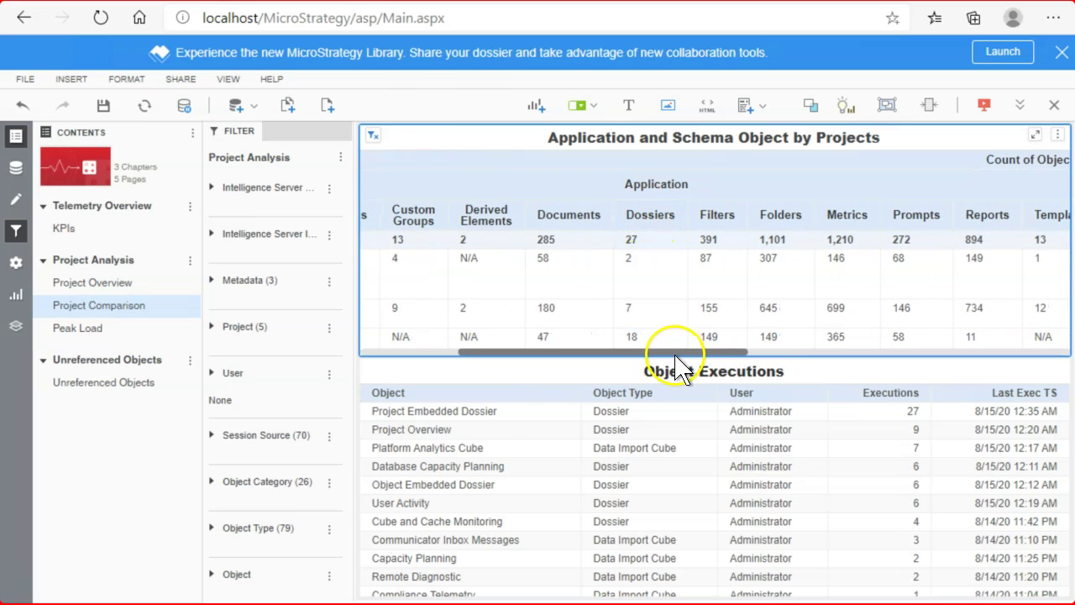
left_click_drag(641, 350, 509, 348)
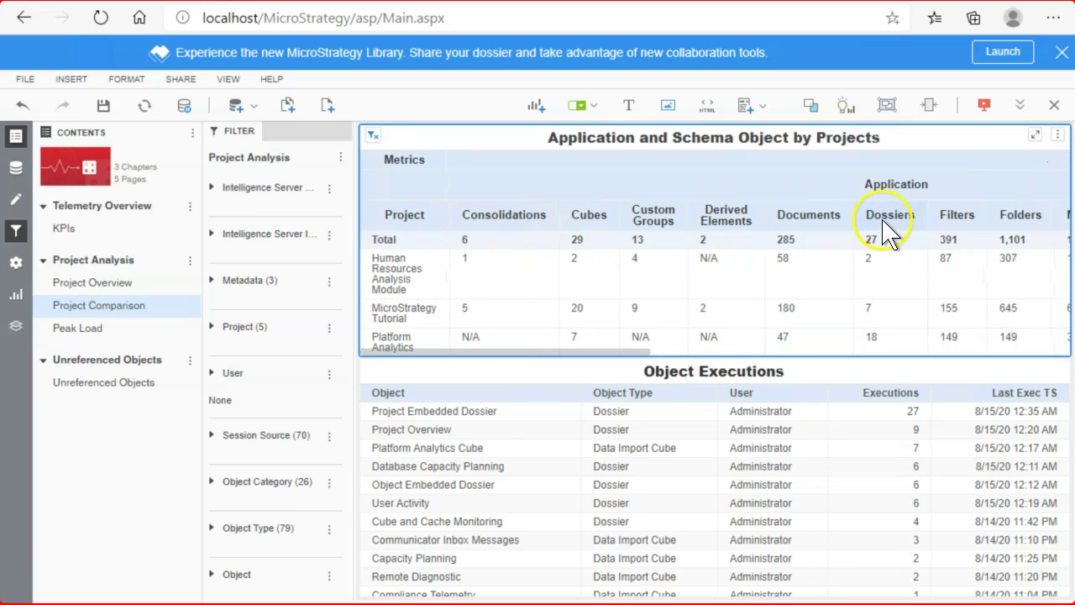
- Switch to MicroStrategy Workstation and view the Activity section of the MicroStrategy Tutorial application's properties to compare its object counts
key("alt+Tab")
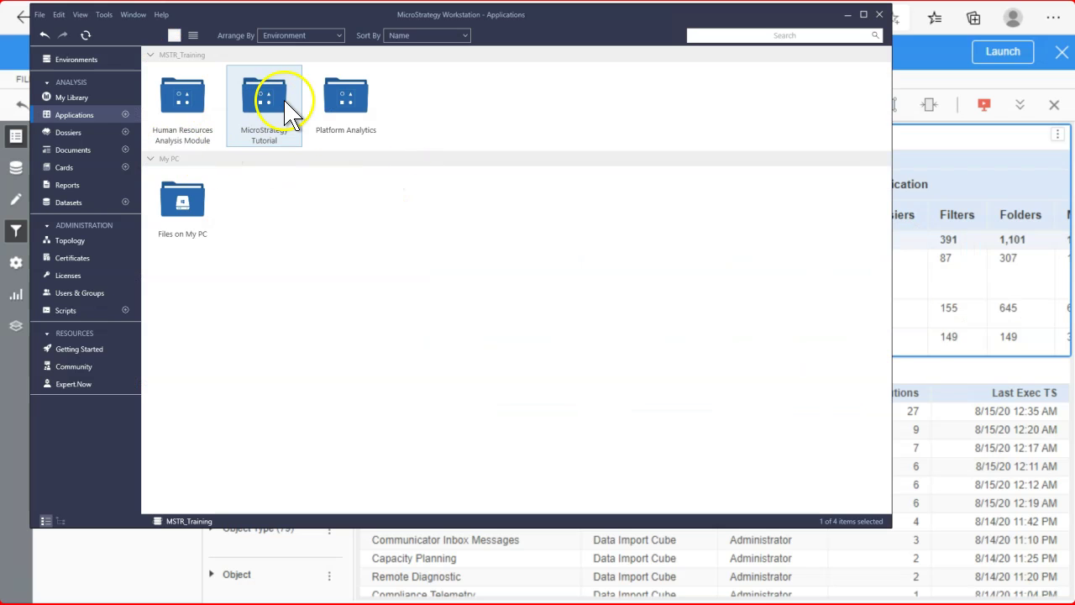
left_click(76, 62)
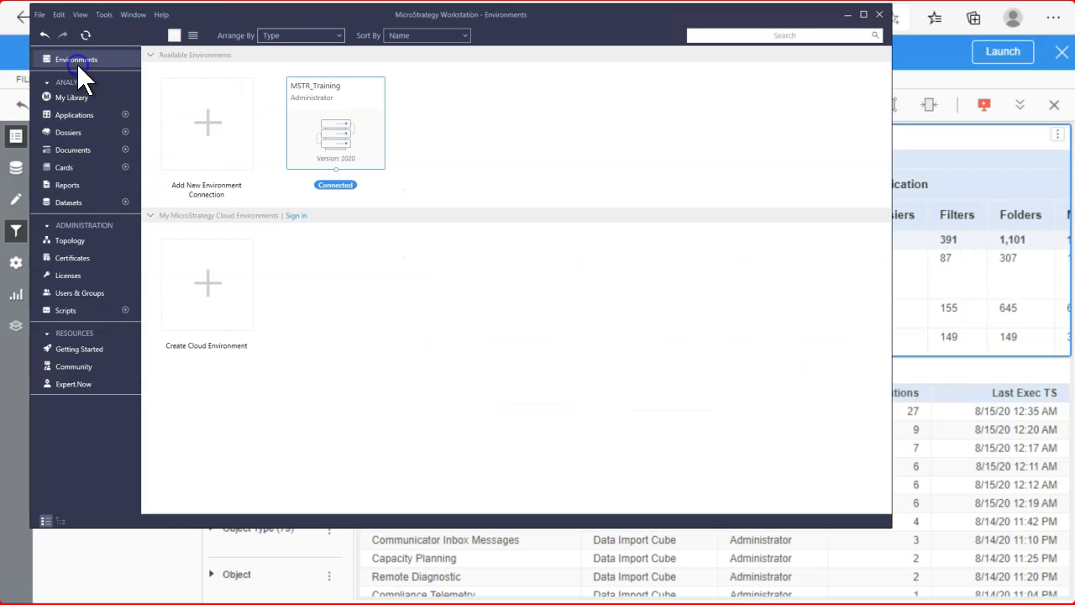
left_click(72, 115)
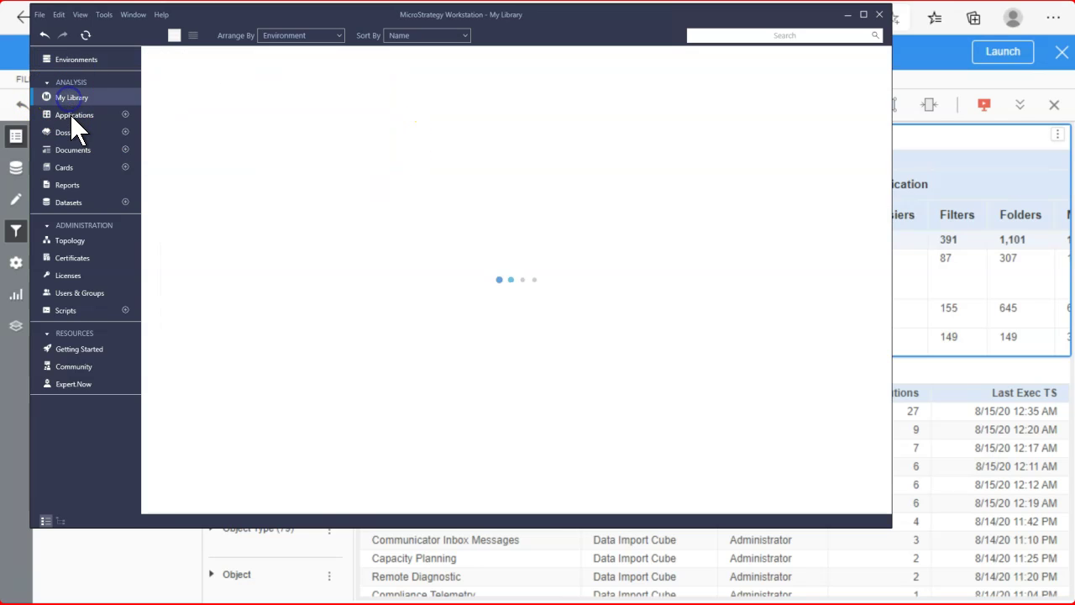
left_click(267, 153)
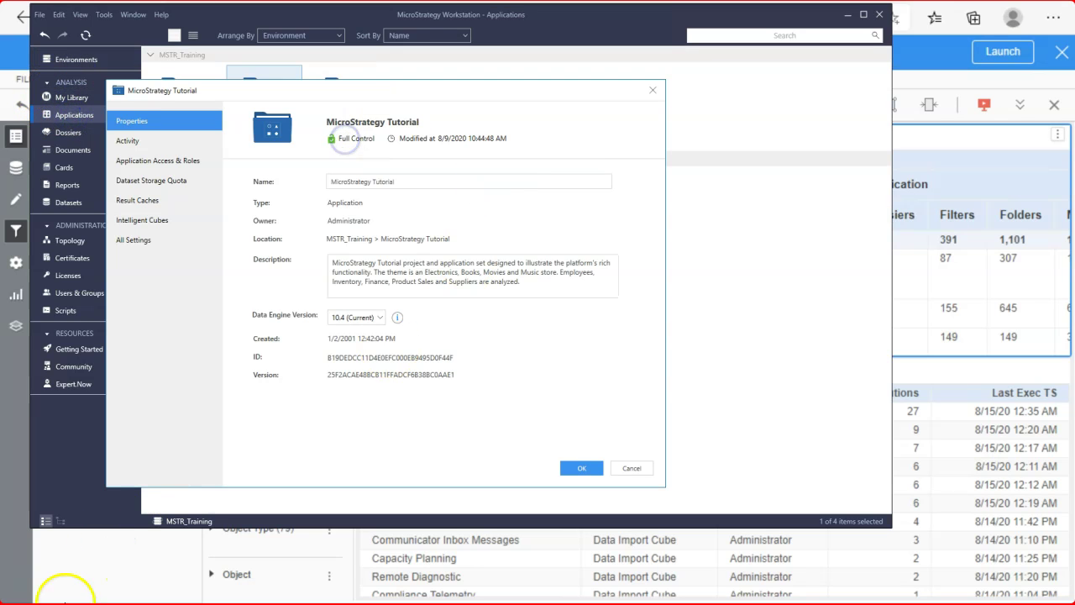
left_click(128, 140)
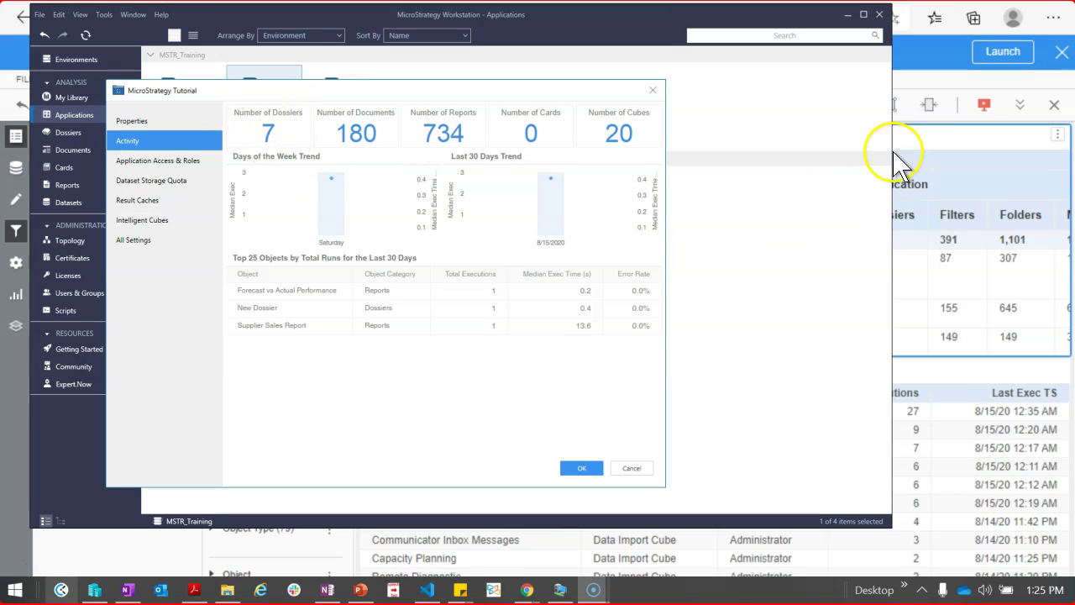
- Switch back to the browser and examine the Reports, Templates, Managed Objects and Attribute Forms counts in the project comparison grid
left_click(919, 135)
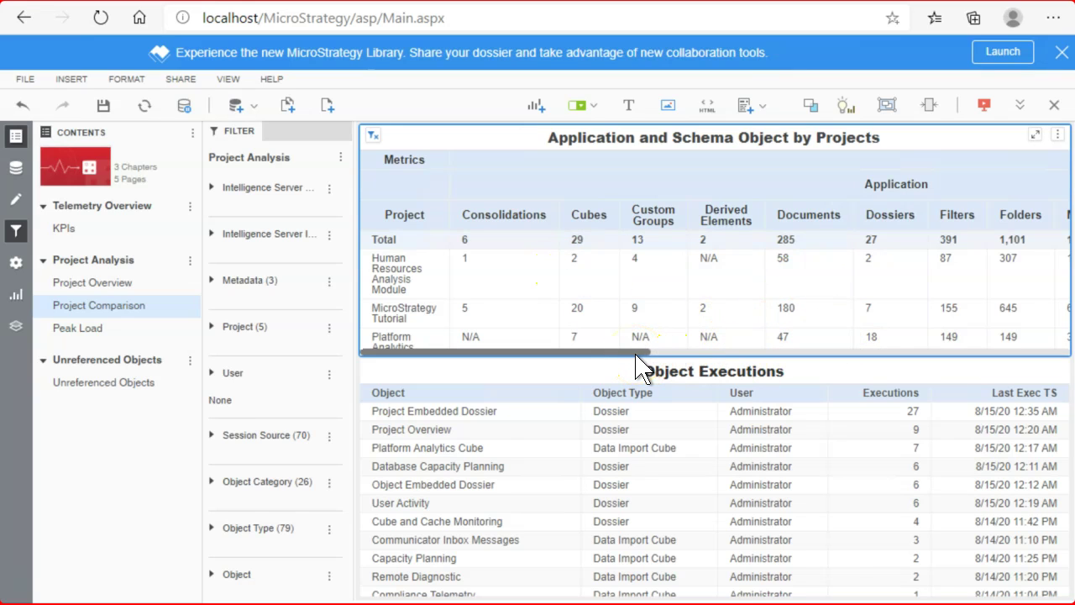
left_click_drag(636, 353, 811, 333)
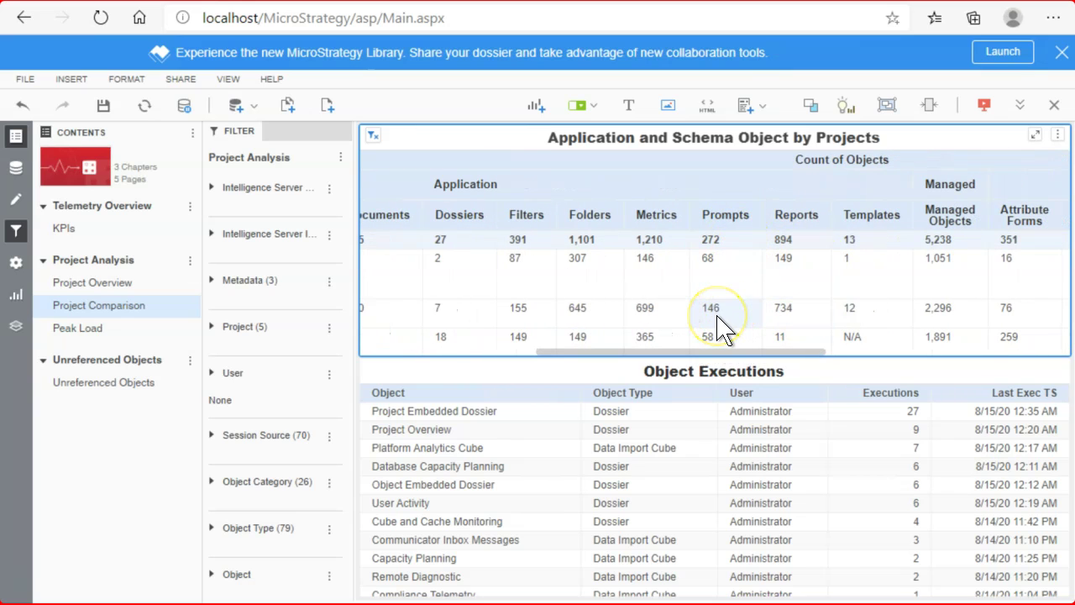
- Return to the start of the project comparison grid and open the Unreferenced Objects page to review its unused managed objects
left_click_drag(796, 352, 440, 345)
left_click(132, 388)
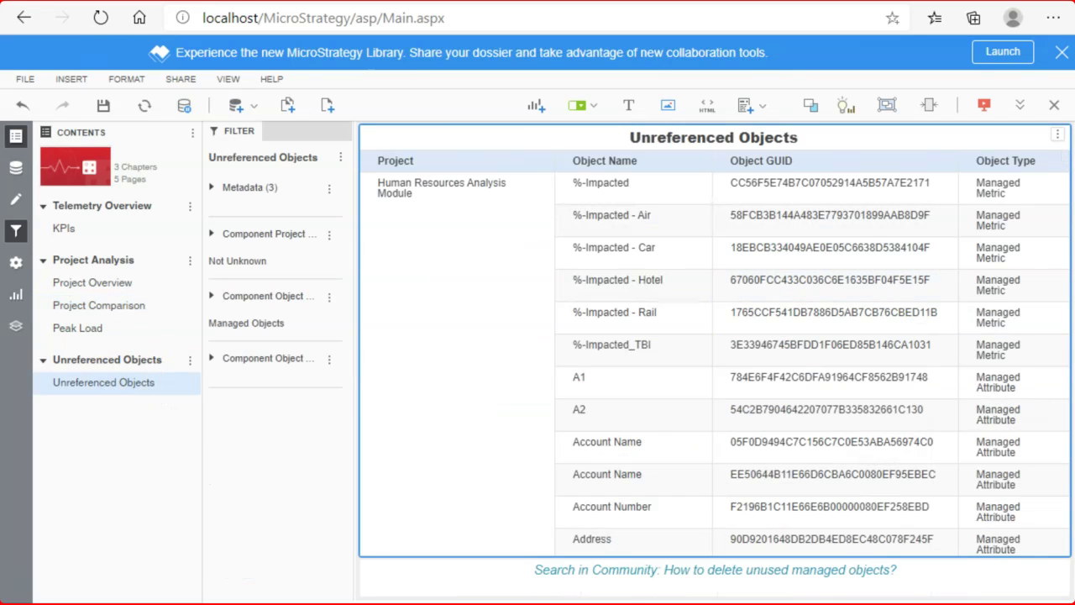
- Switch to Workstation to recheck the MicroStrategy Tutorial activity counts, close its properties, and dismiss the MicroStrategy Library banner in the browser
mouse_move(1074, 299)
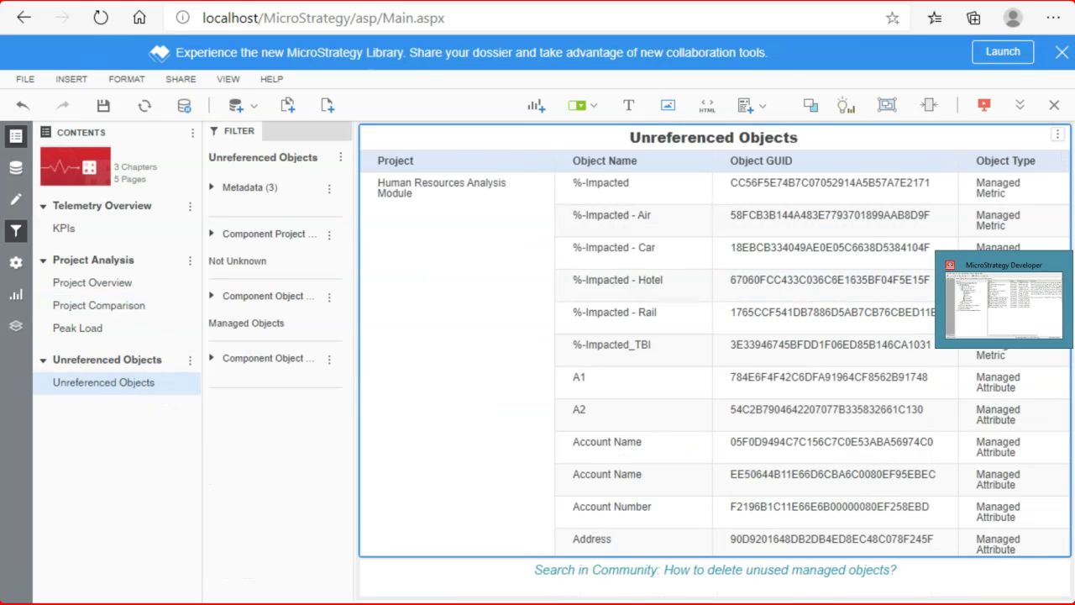
left_click(1004, 294)
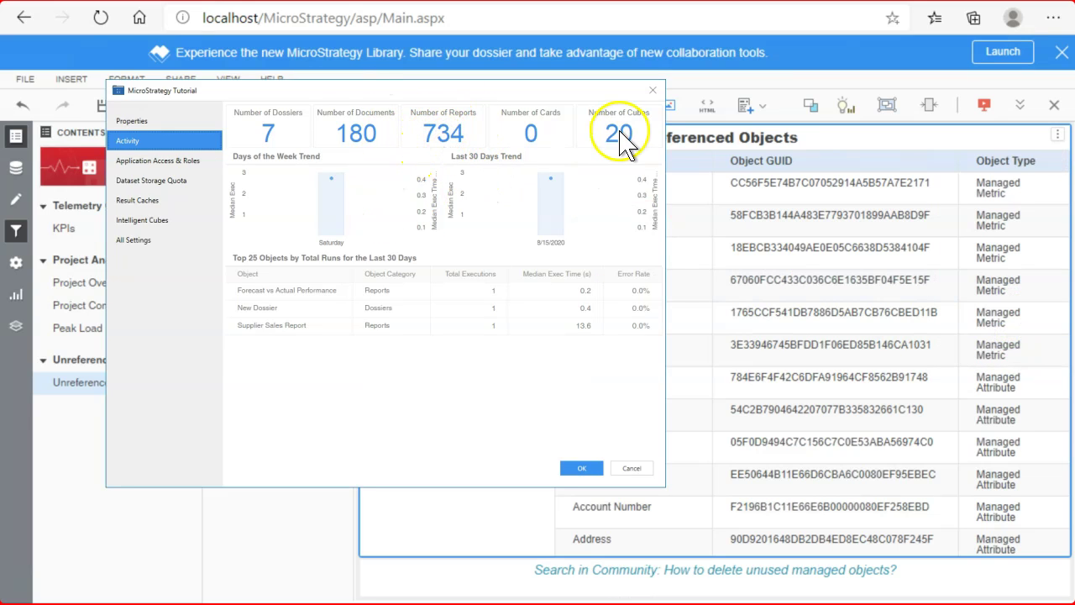
left_click(365, 133)
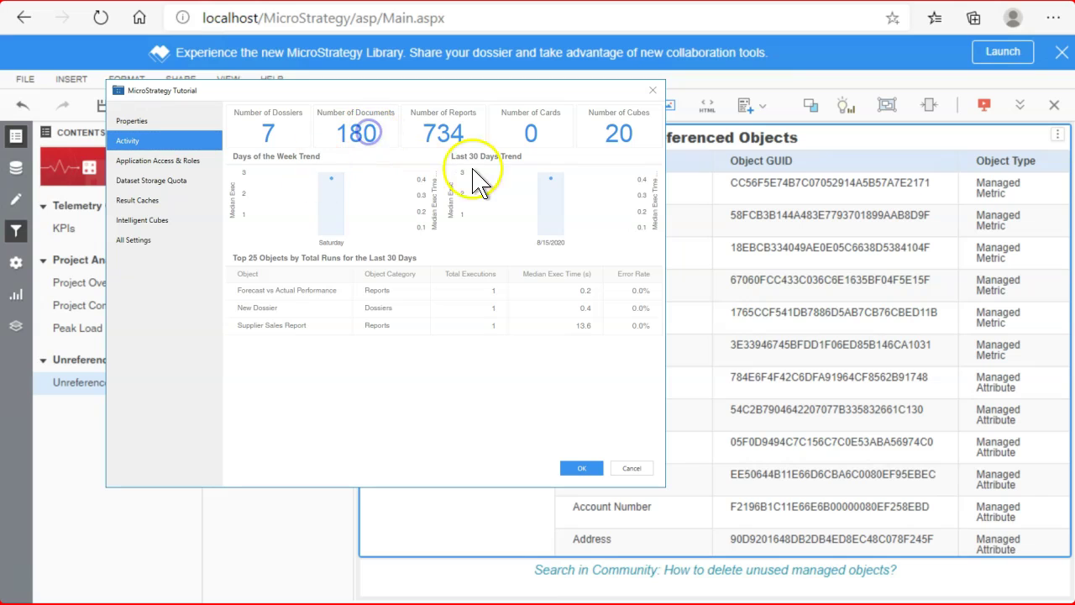
left_click(653, 91)
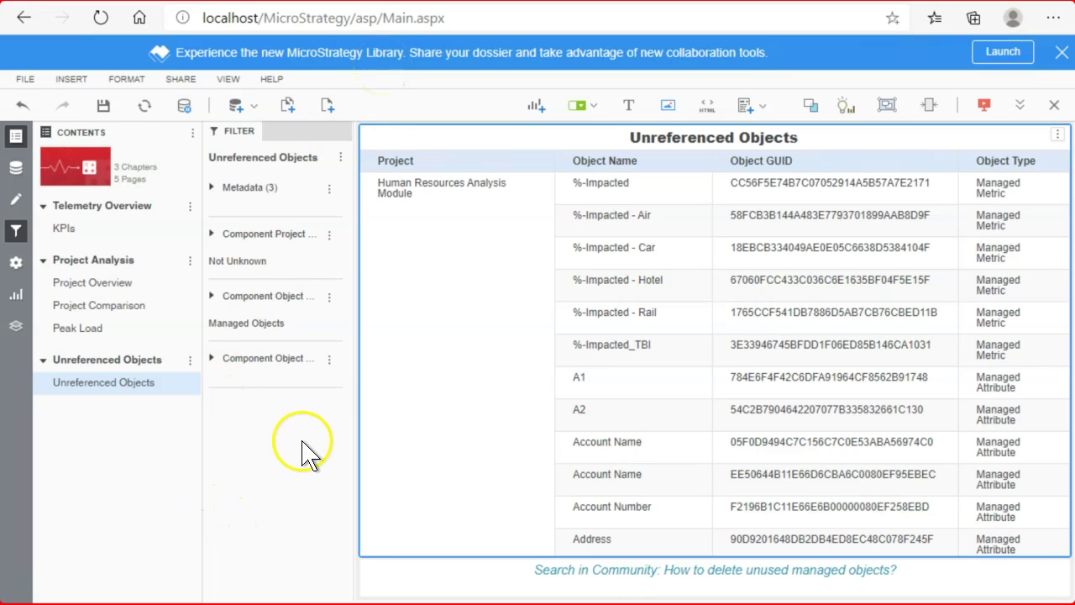
left_click(1062, 52)
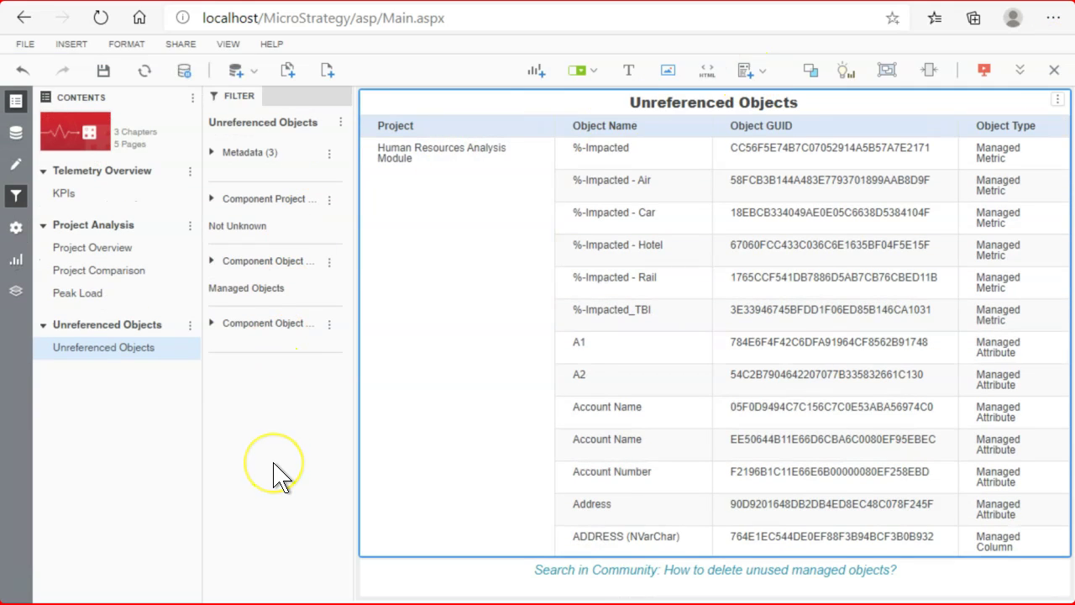